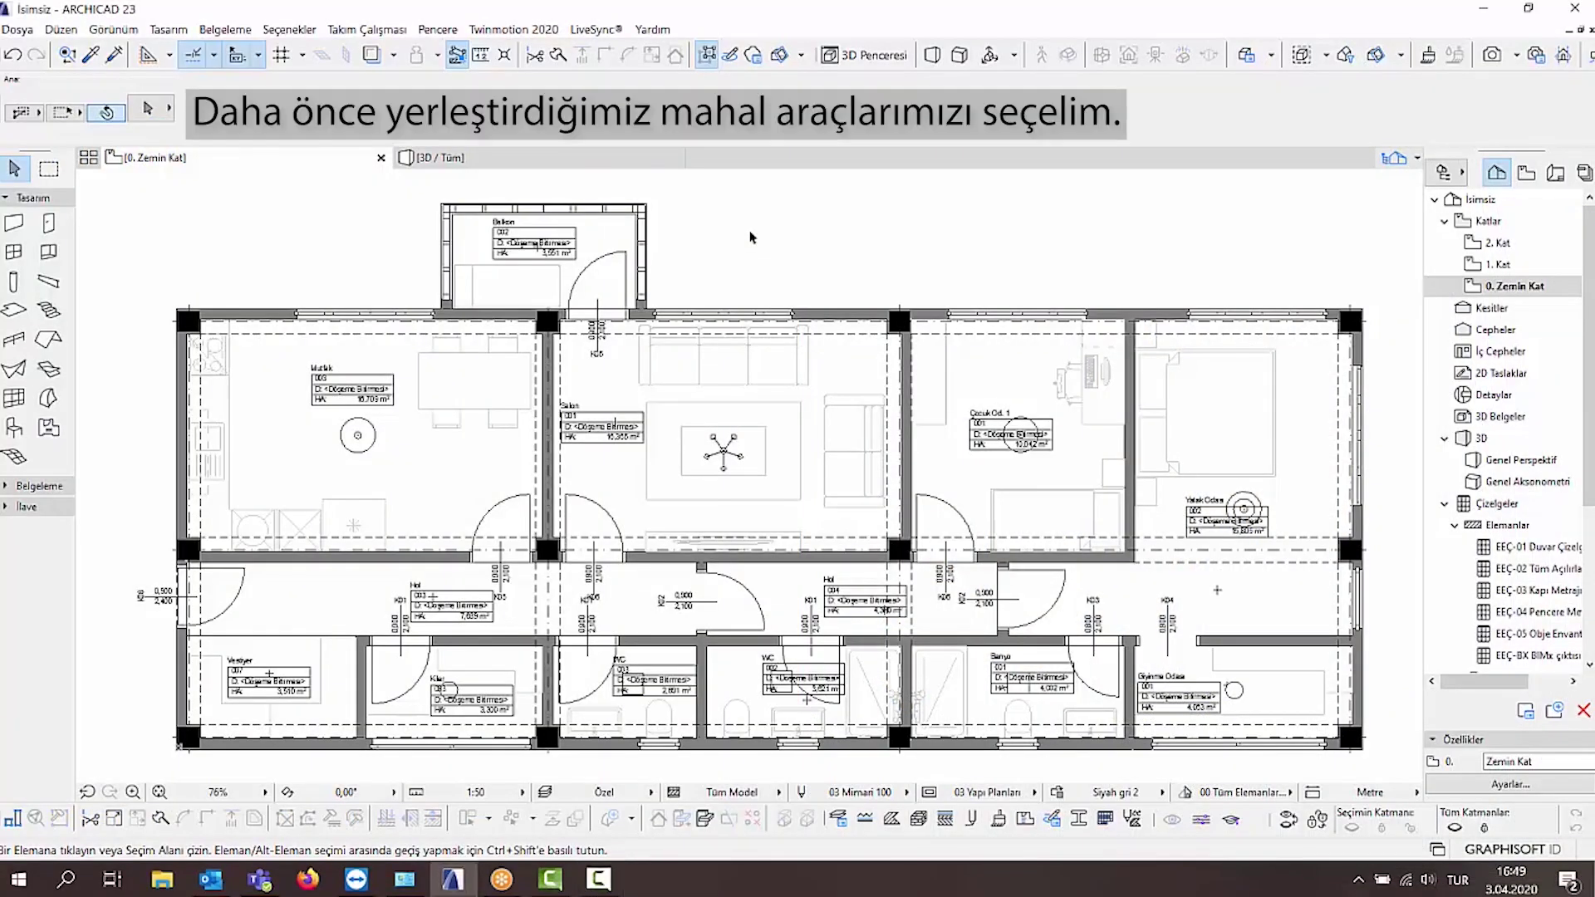
Select all 13 ground-floor zones with the Zone tool and Ctrl+A.
{"action": "left_click", "coordinate": [47, 428]}
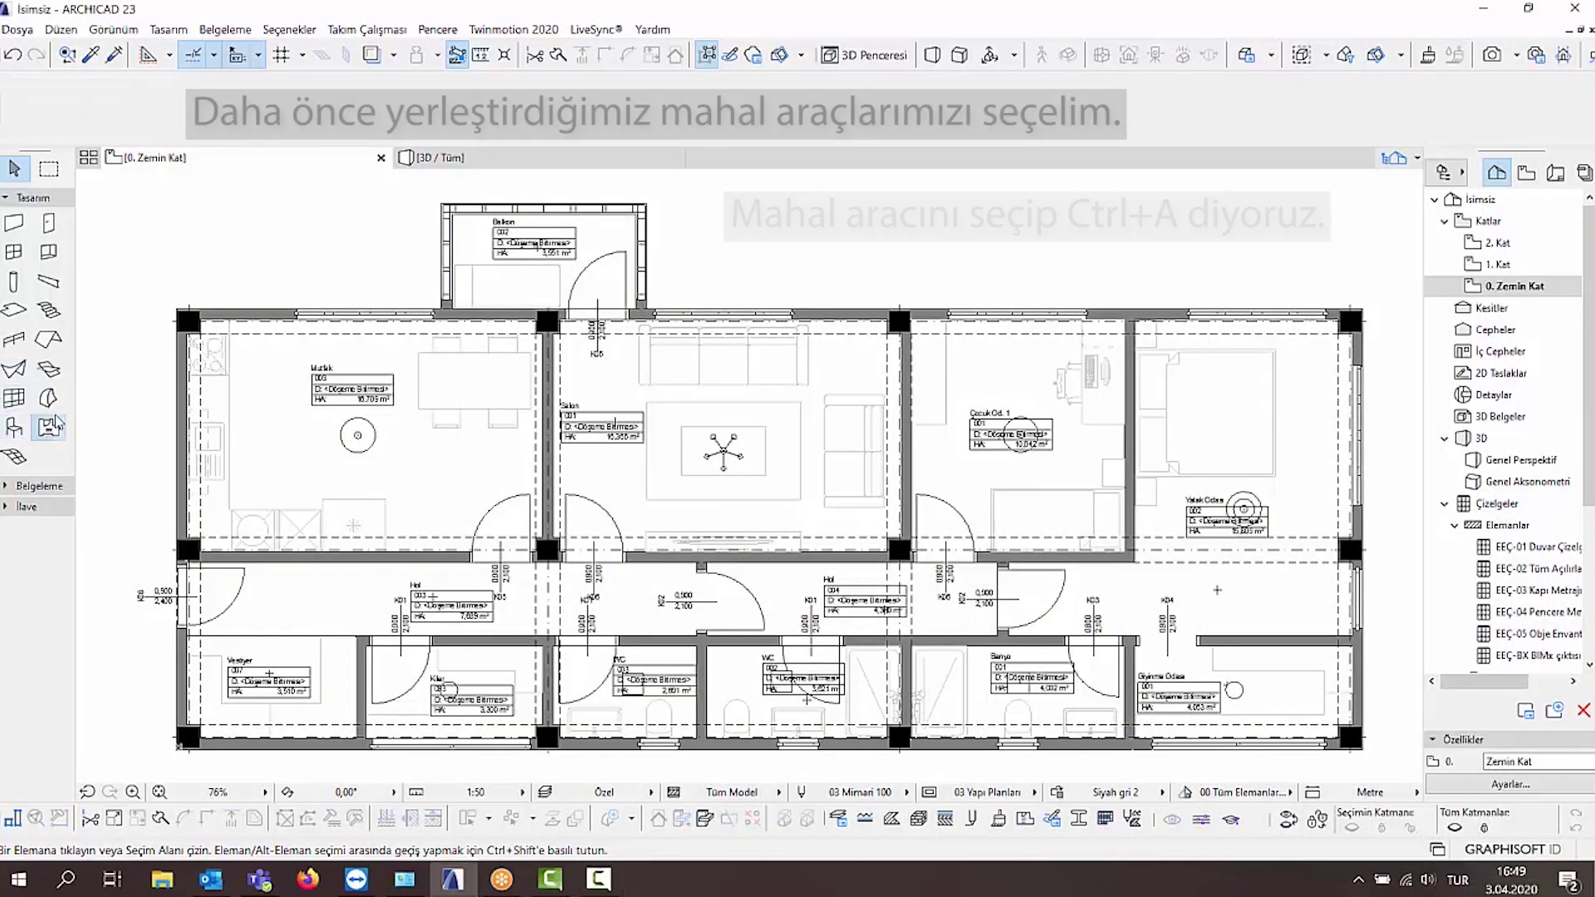
{"action": "key", "text": "ctrl+a"}
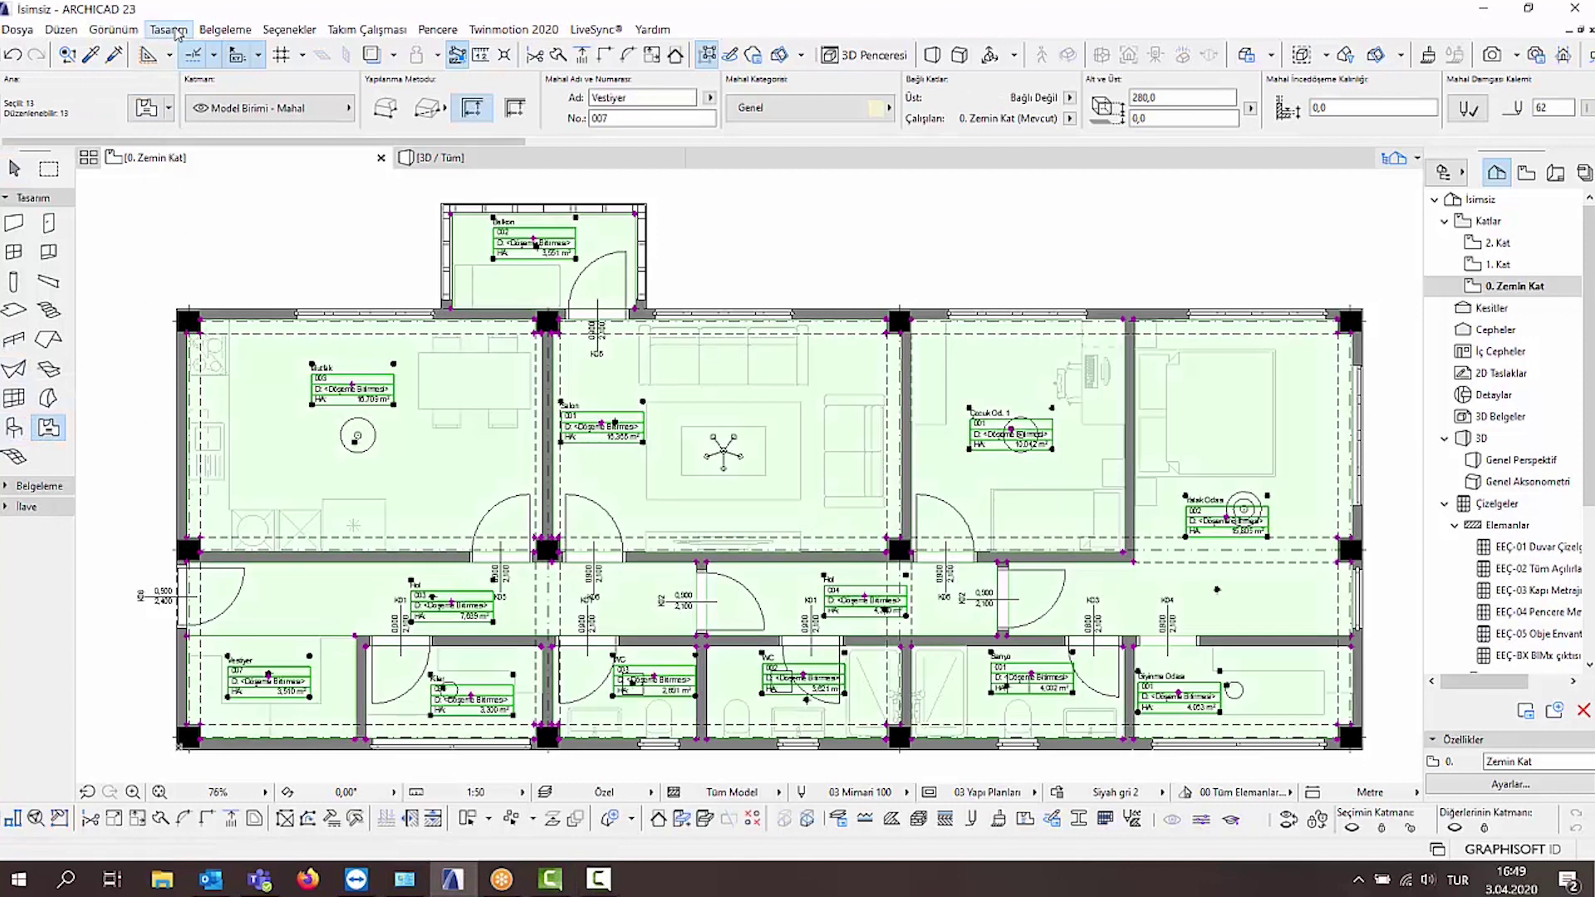
{"action": "left_click", "coordinate": [171, 31]}
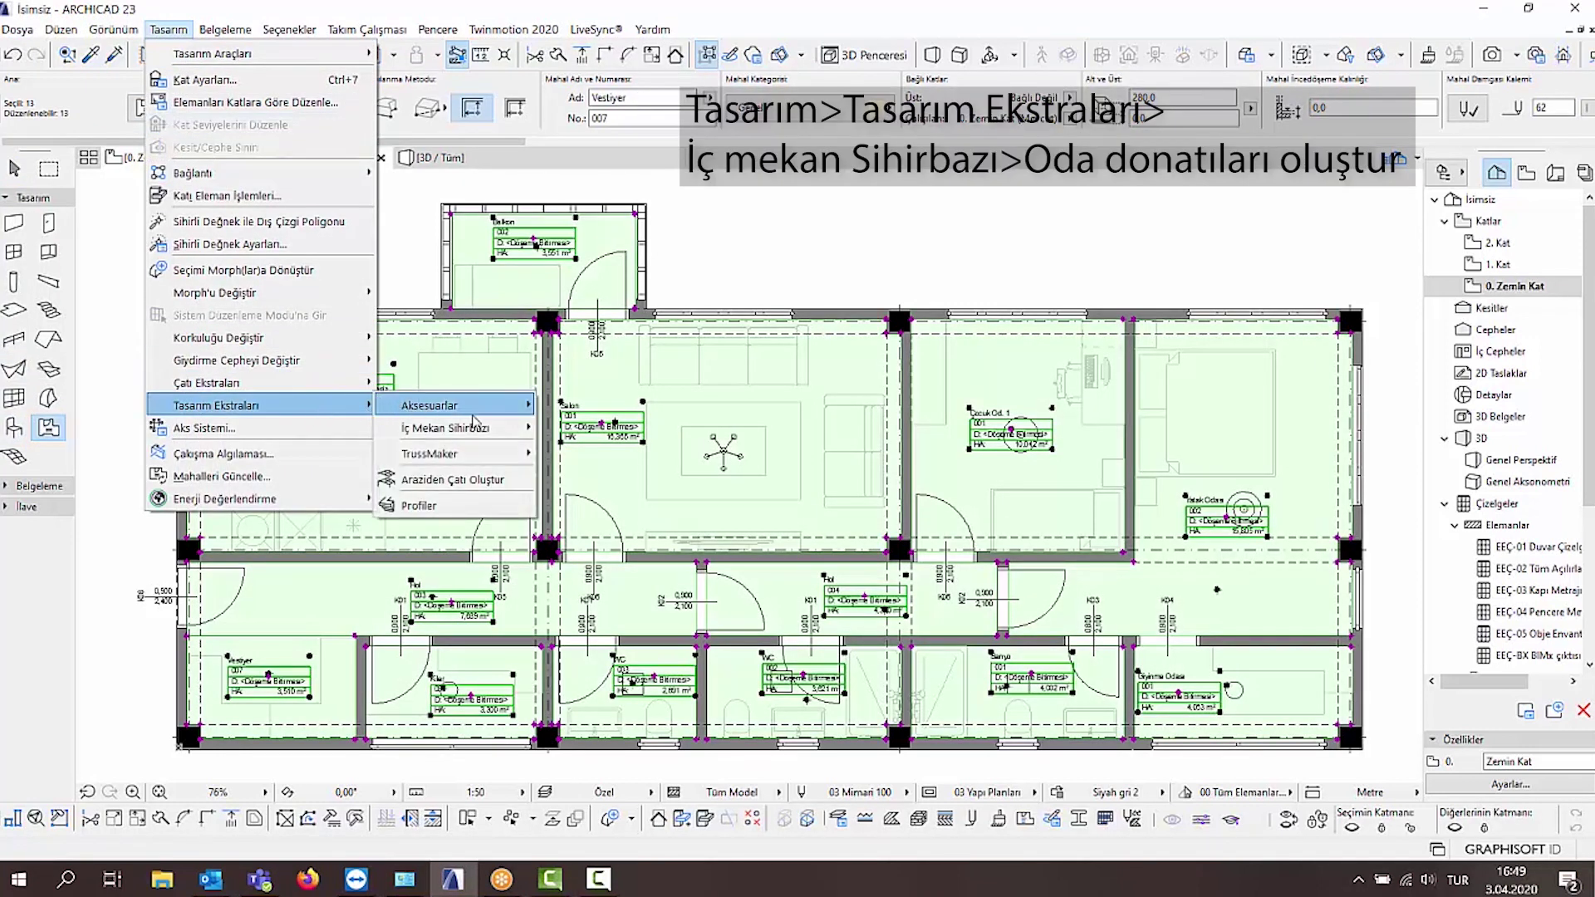
Search the library and download-embed Ceiling Editor INT_v2.01 as the ceiling accessory object.
{"action": "left_click", "coordinate": [565, 432]}
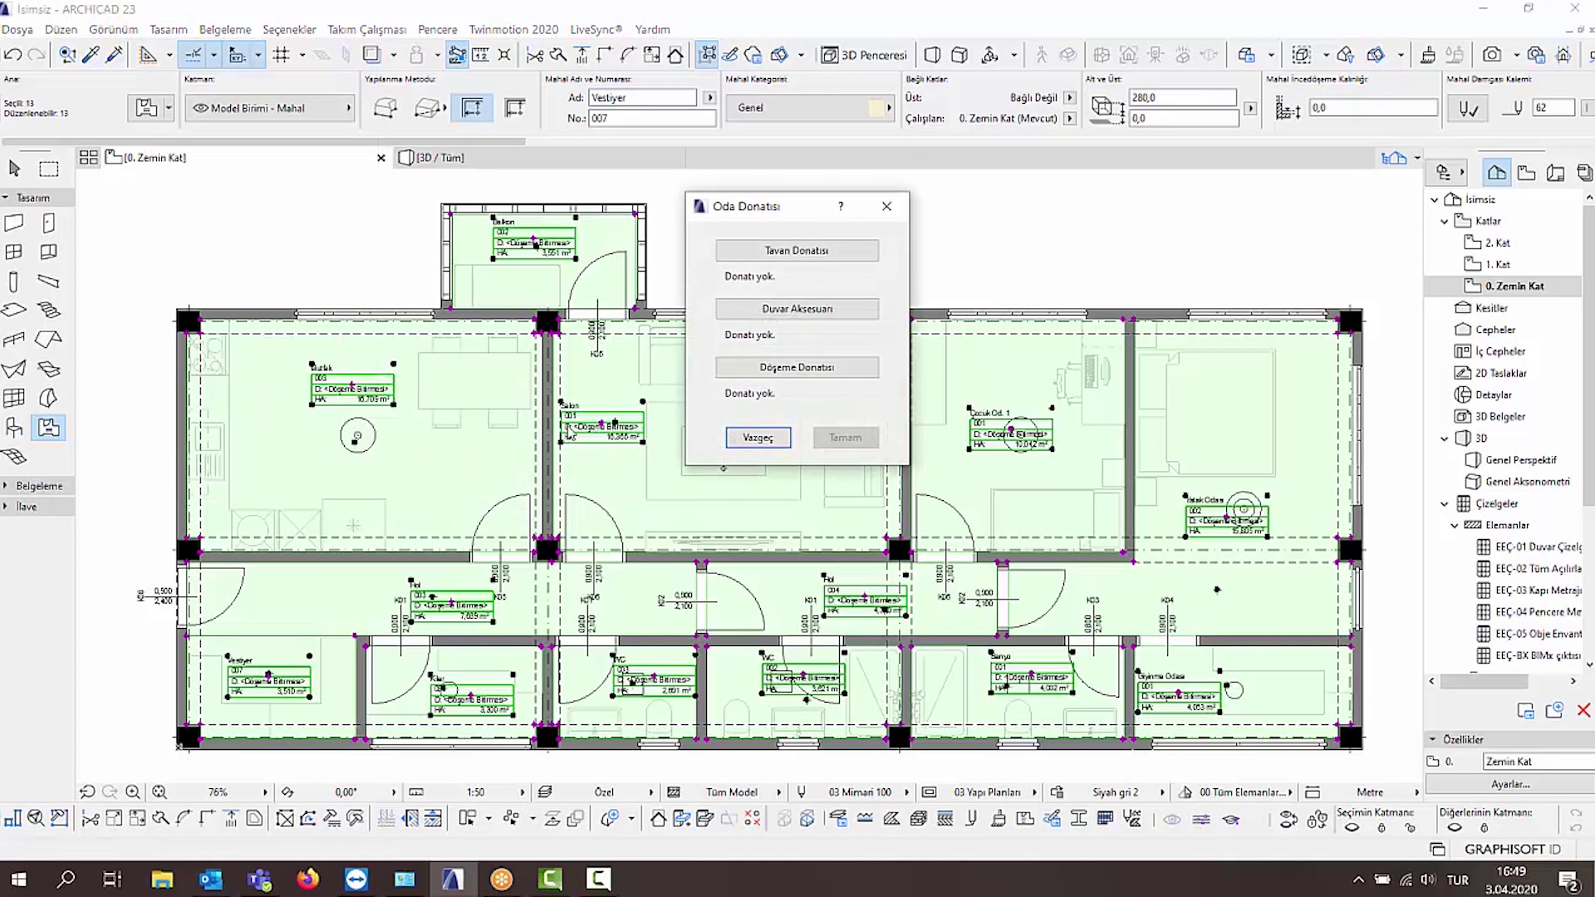
{"action": "left_click", "coordinate": [796, 253]}
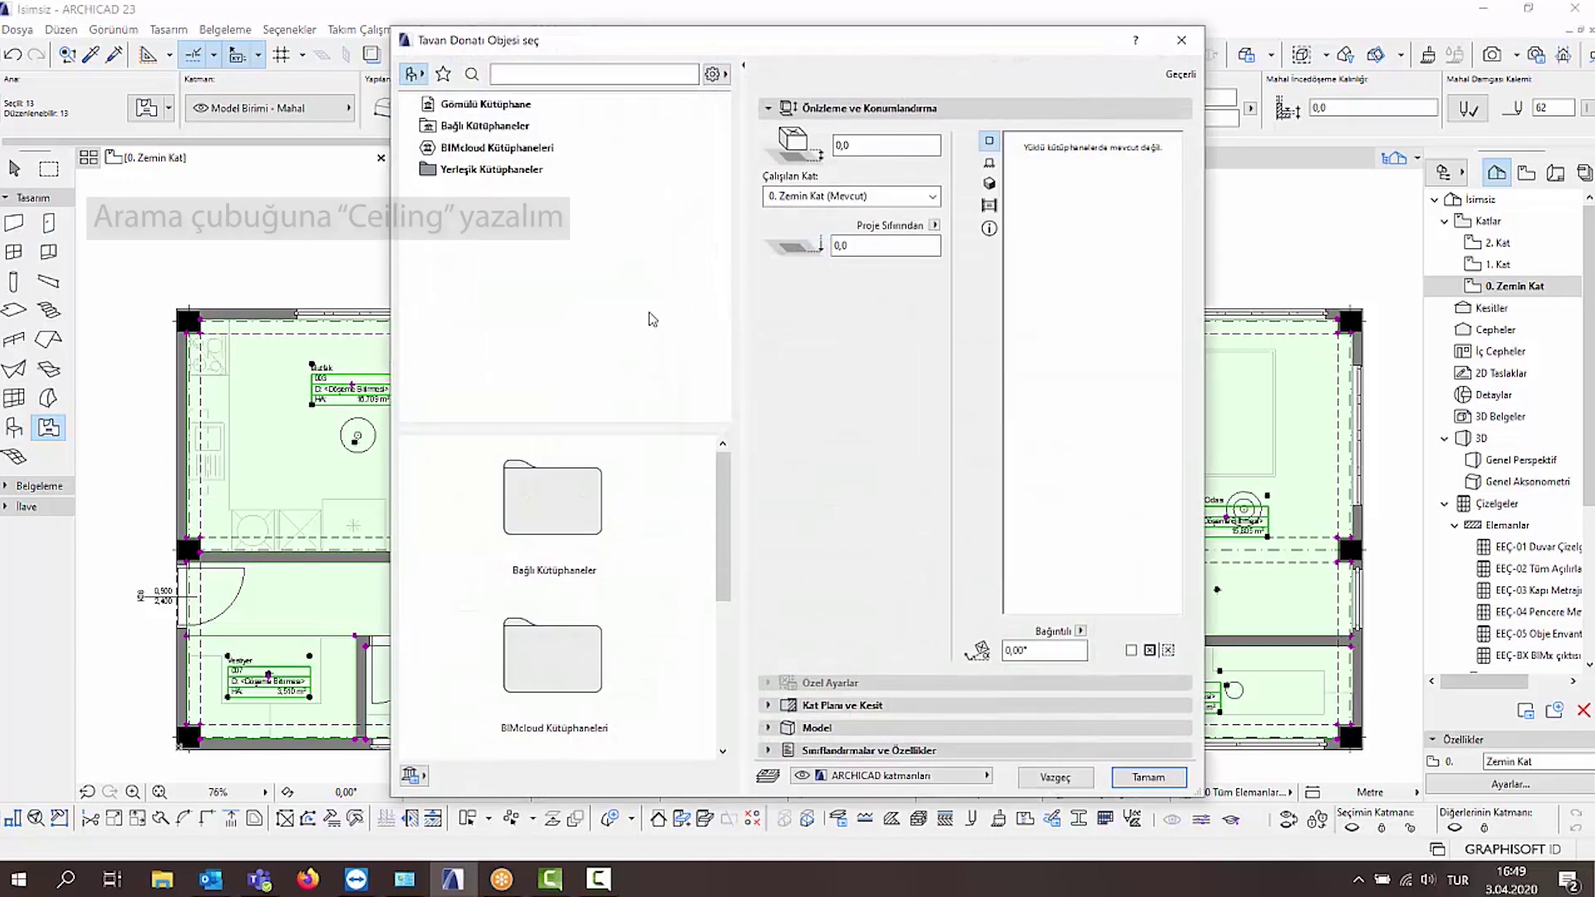
{"action": "left_click", "coordinate": [595, 79]}
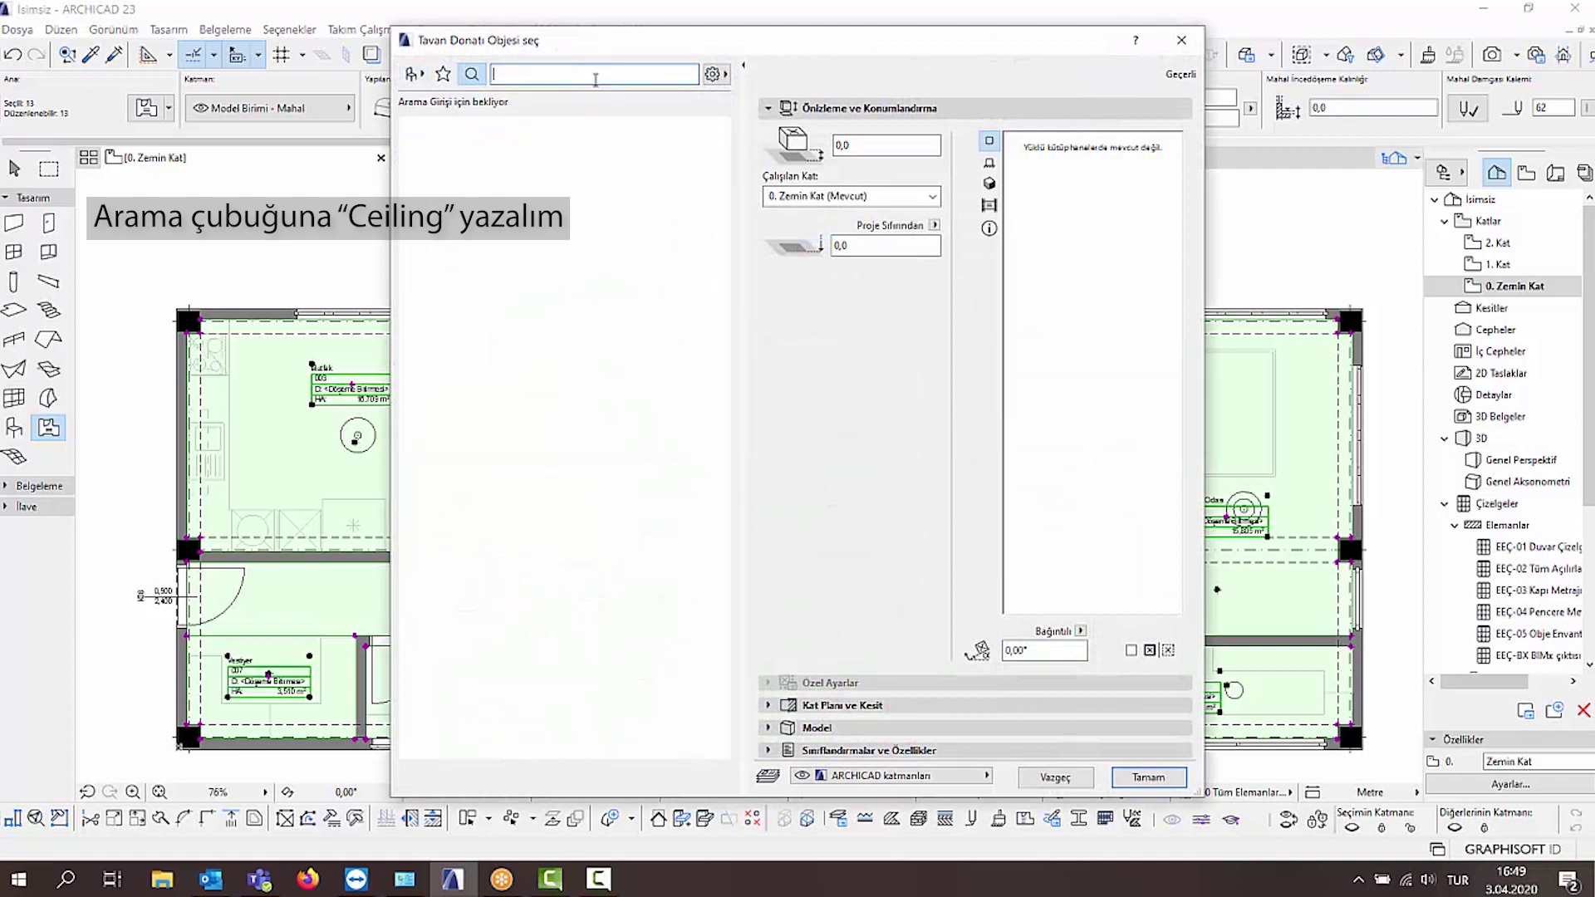
{"action": "type", "text": "celing"}
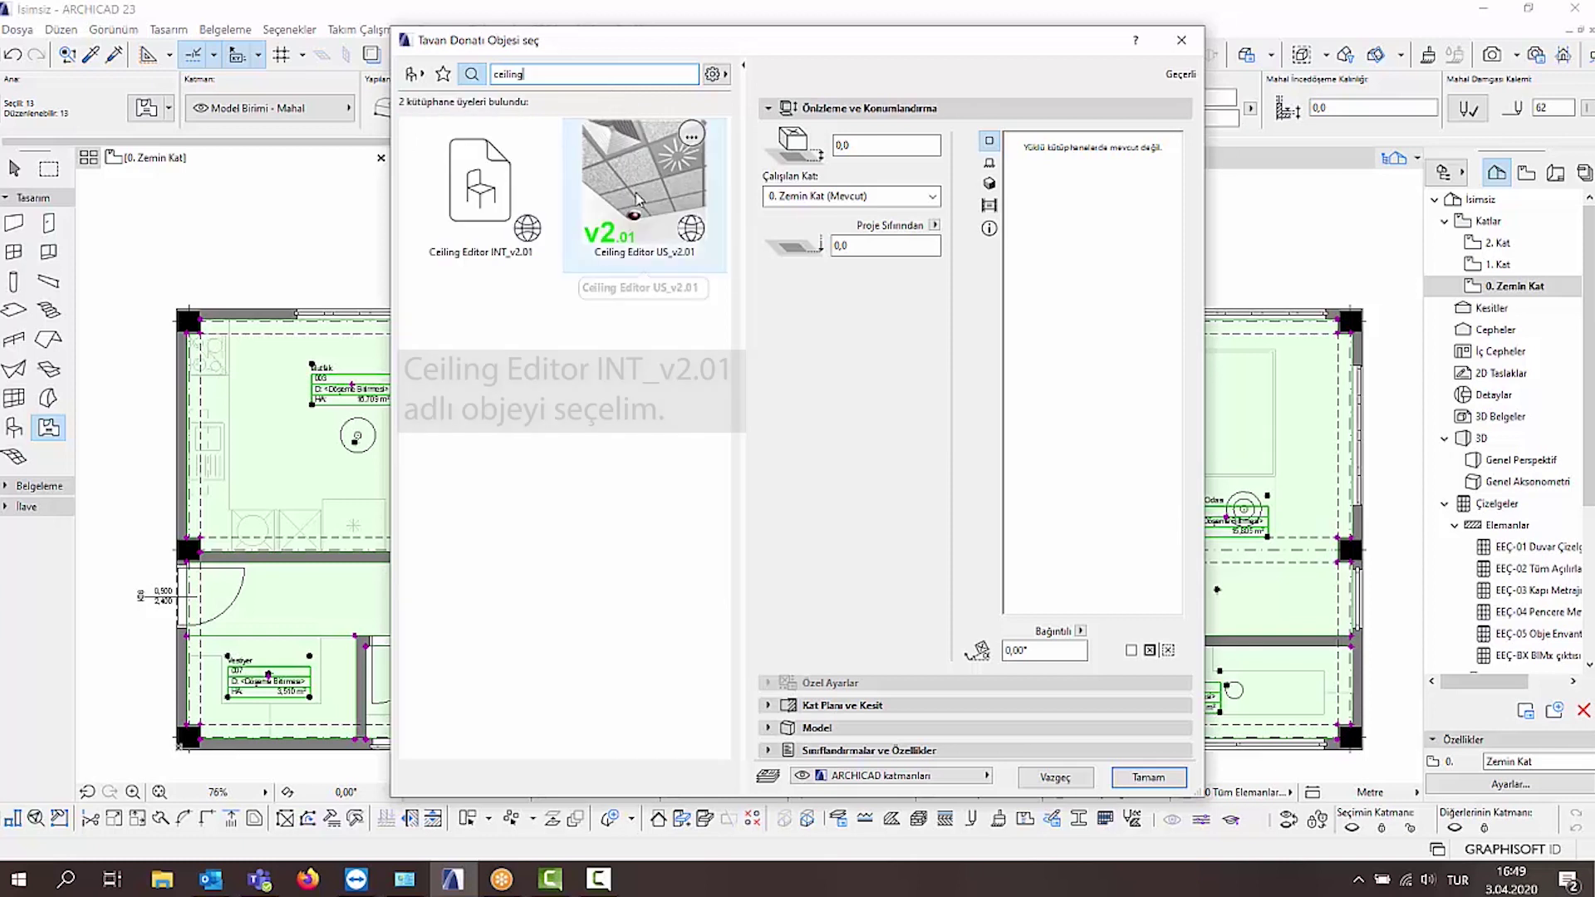
{"action": "left_click", "coordinate": [489, 209]}
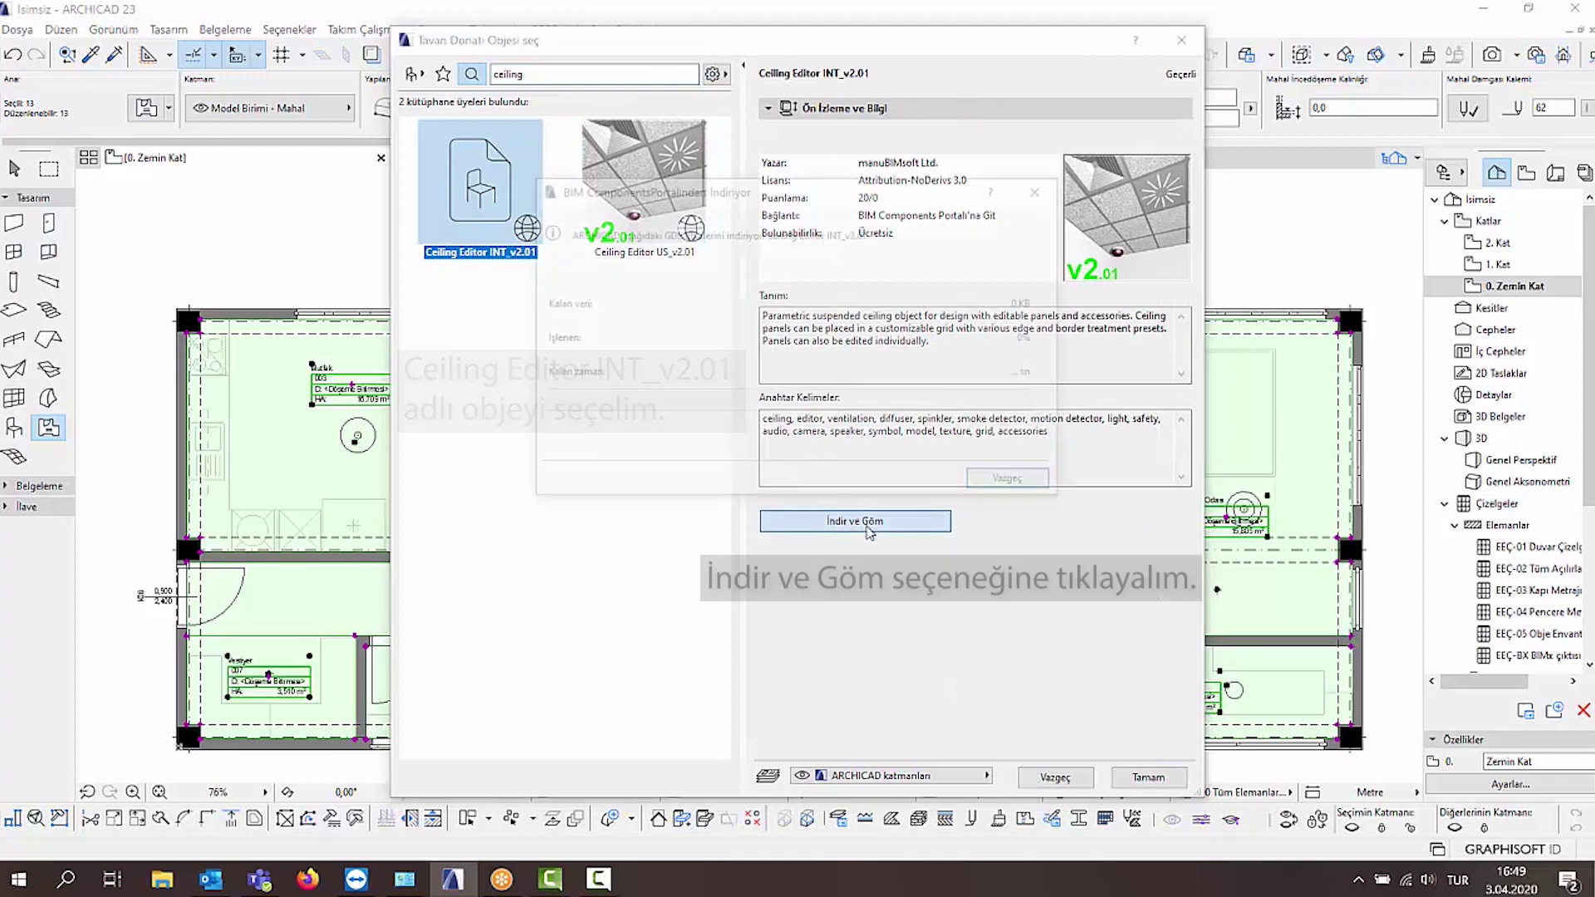
{"action": "left_click", "coordinate": [897, 521]}
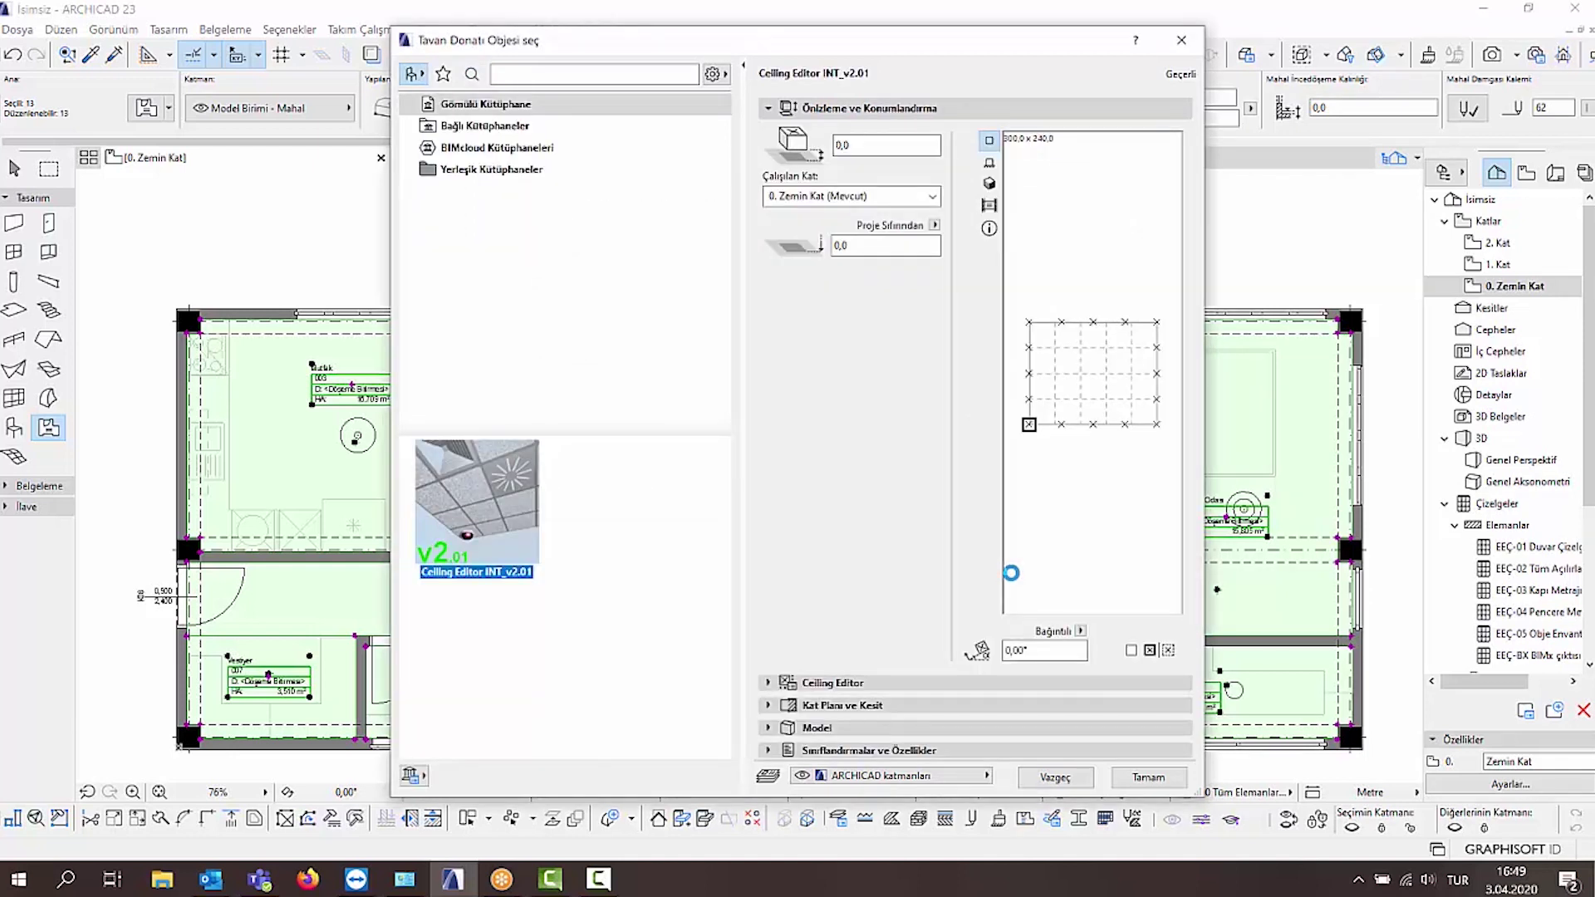
Set the ceiling panels to S-01, Y 52,5, thickness 3, in Sıva - Beyaz Pürüzlü.
{"action": "left_click", "coordinate": [794, 683]}
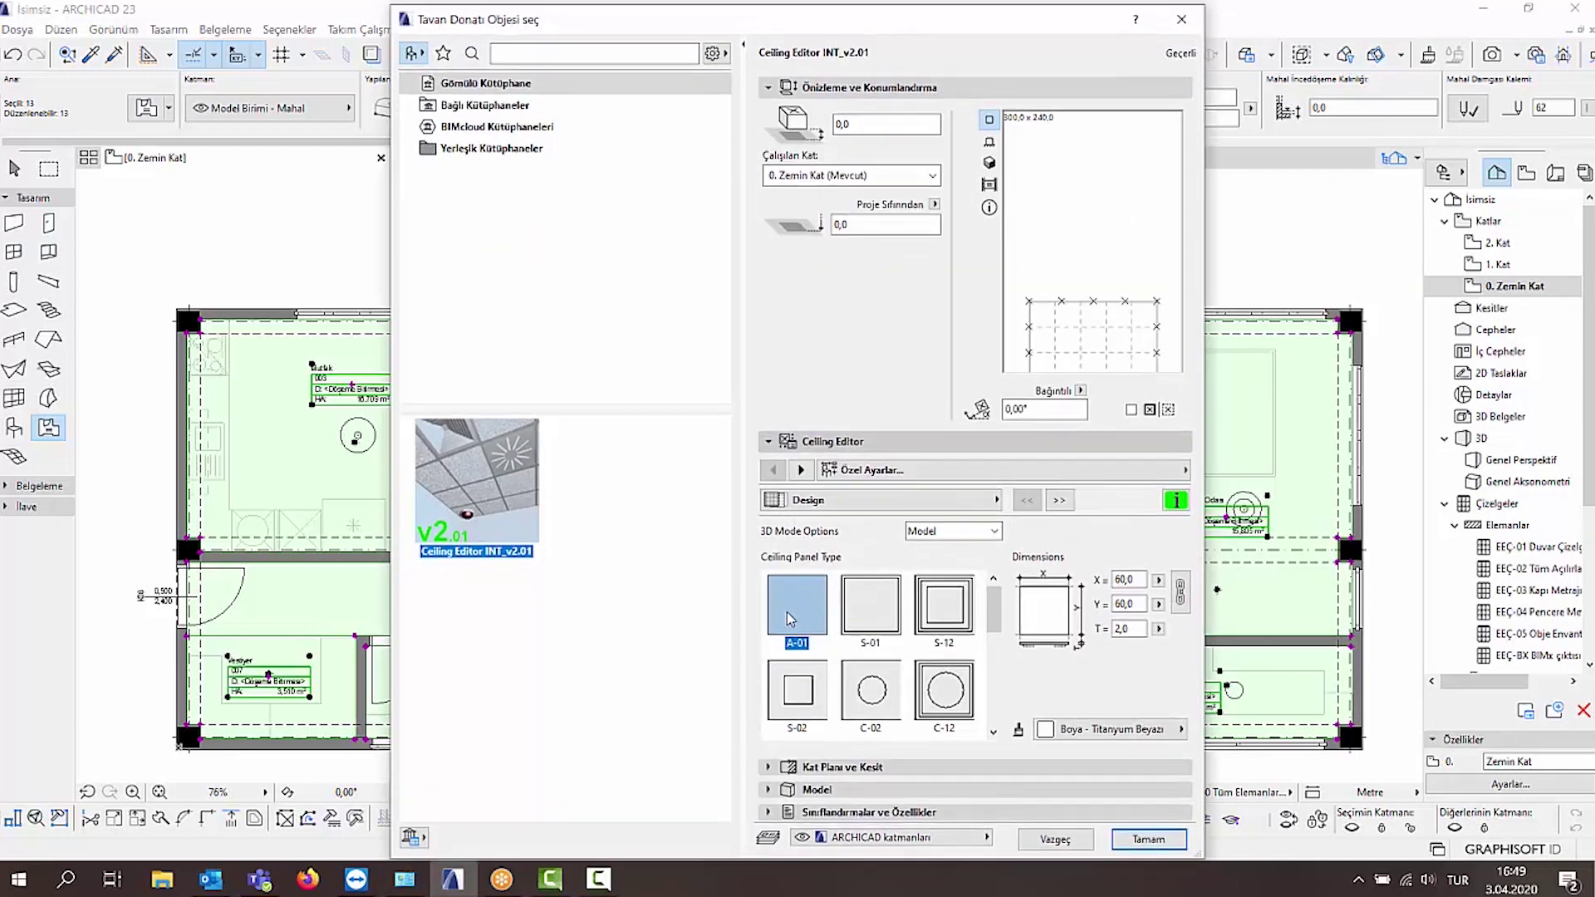
{"action": "left_click", "coordinate": [879, 604]}
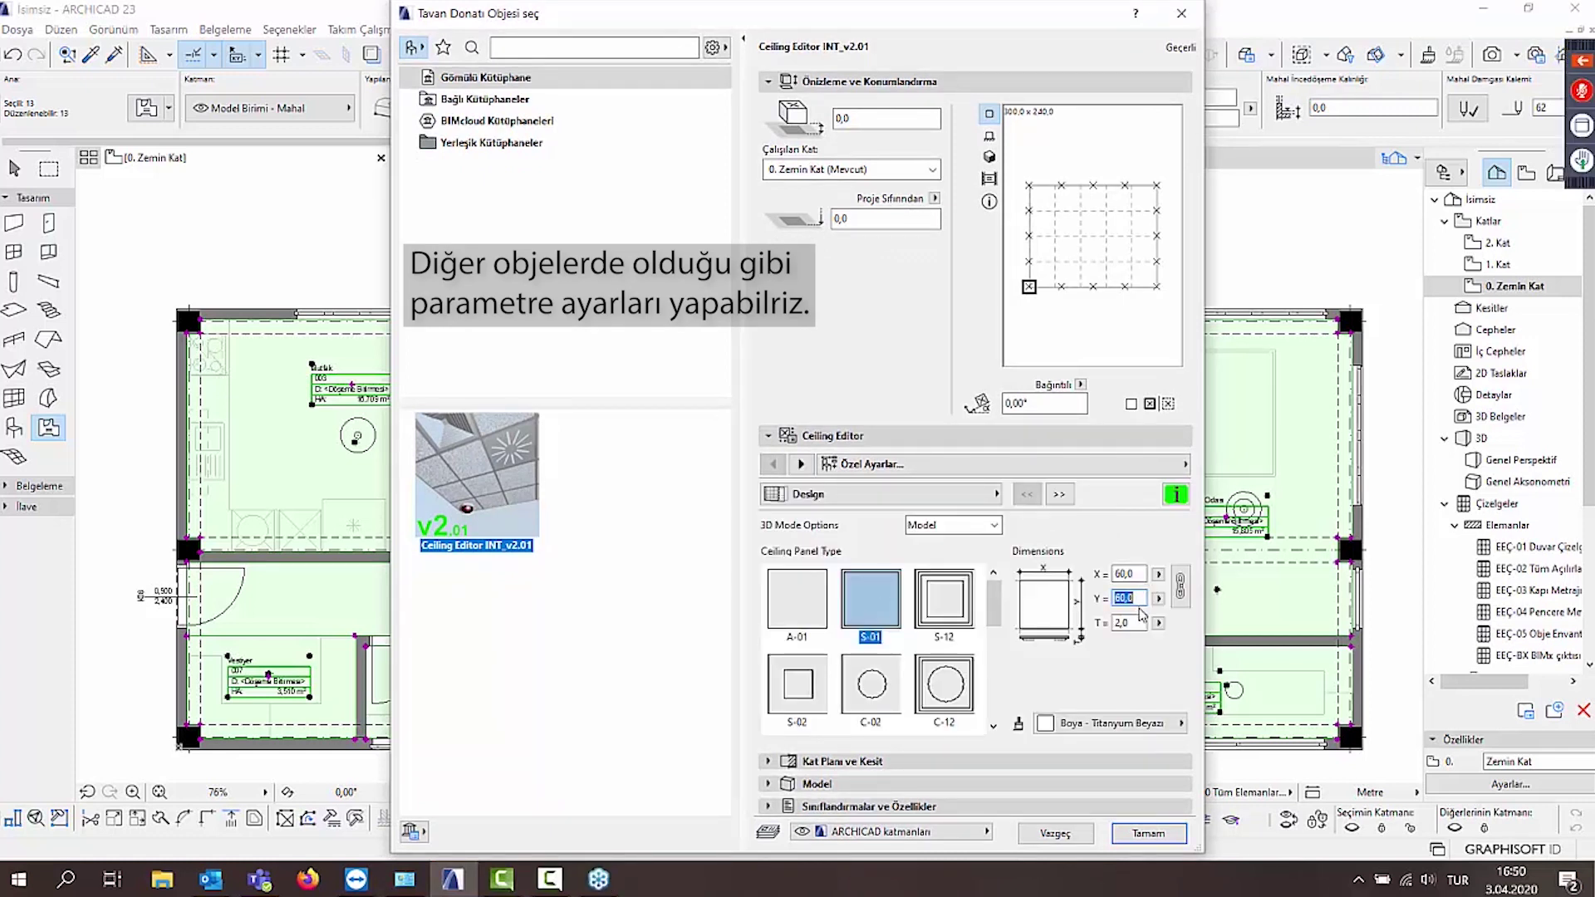
{"action": "type", "text": "52,5"}
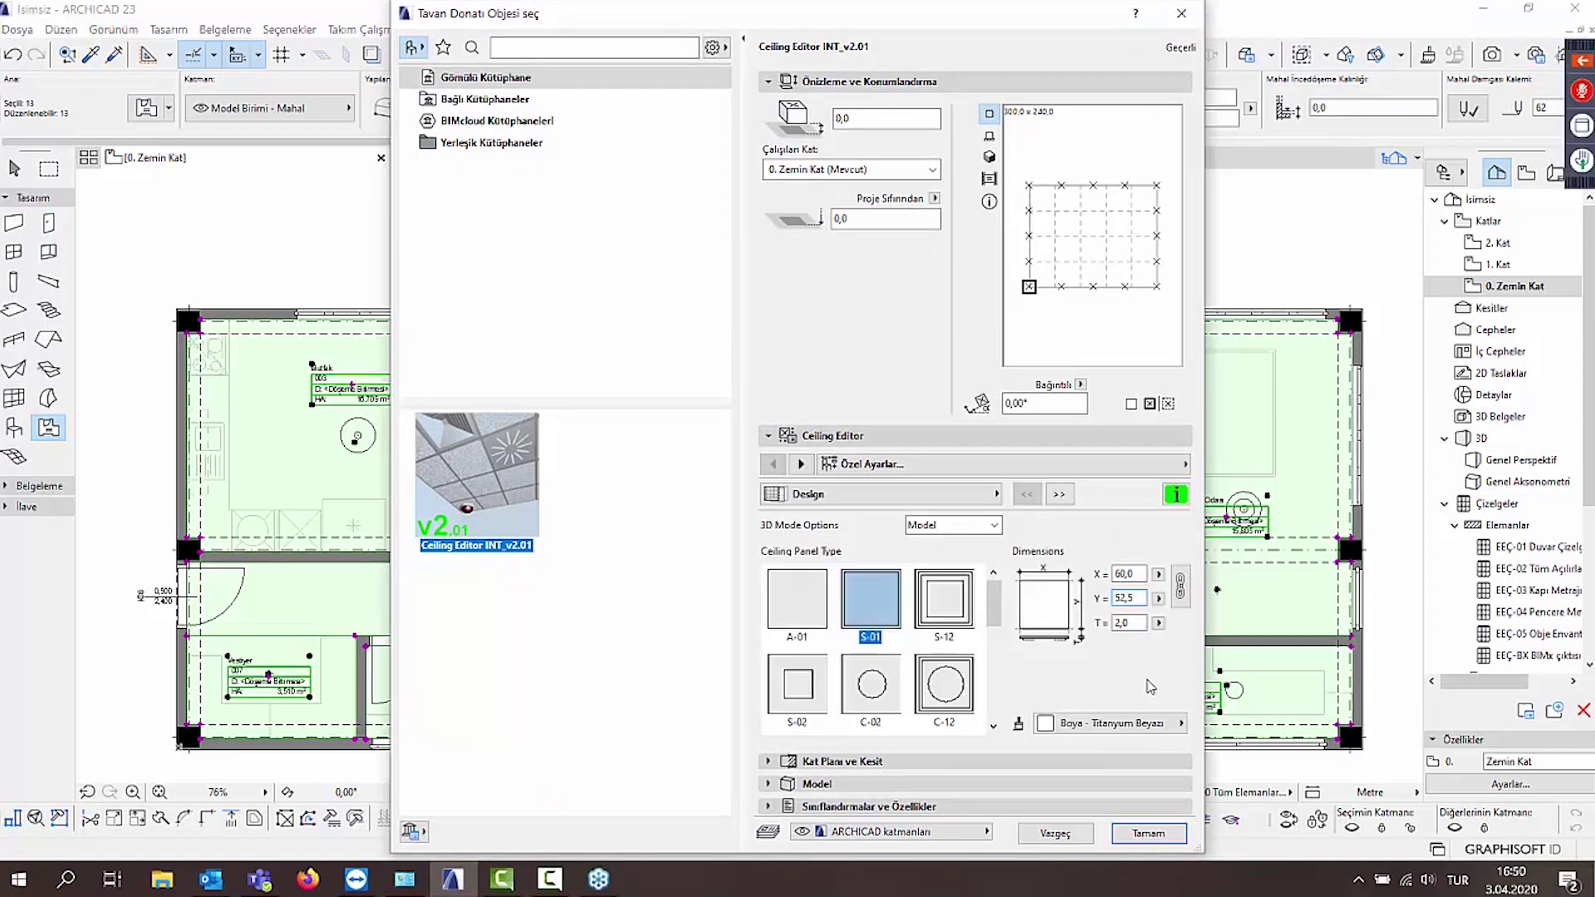
{"action": "left_click", "coordinate": [1147, 729]}
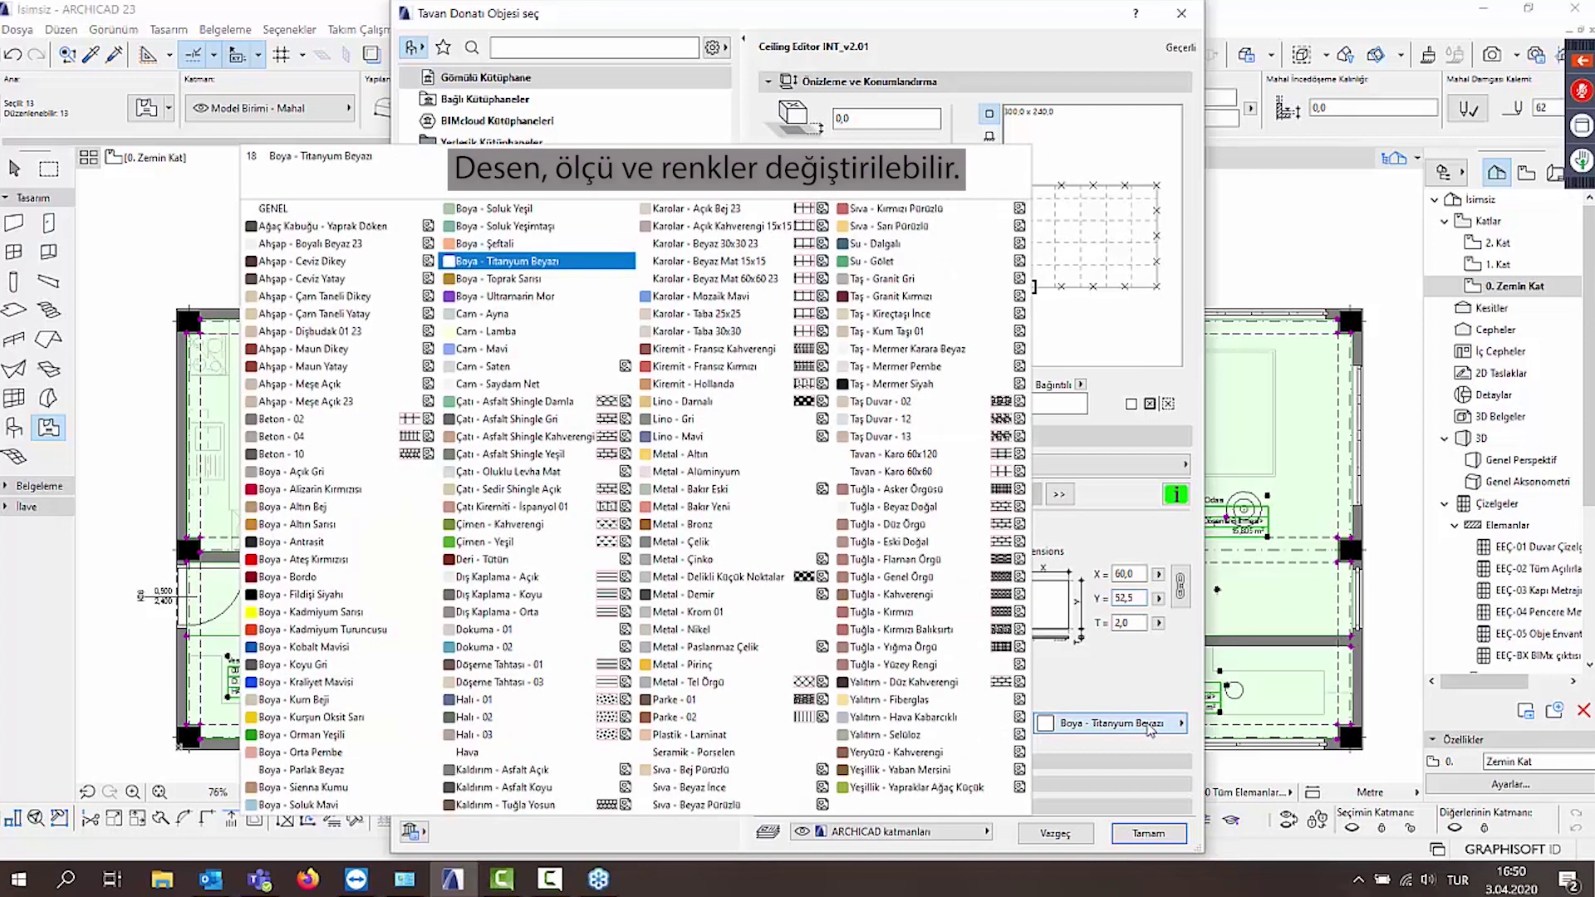
{"action": "left_click", "coordinate": [682, 806]}
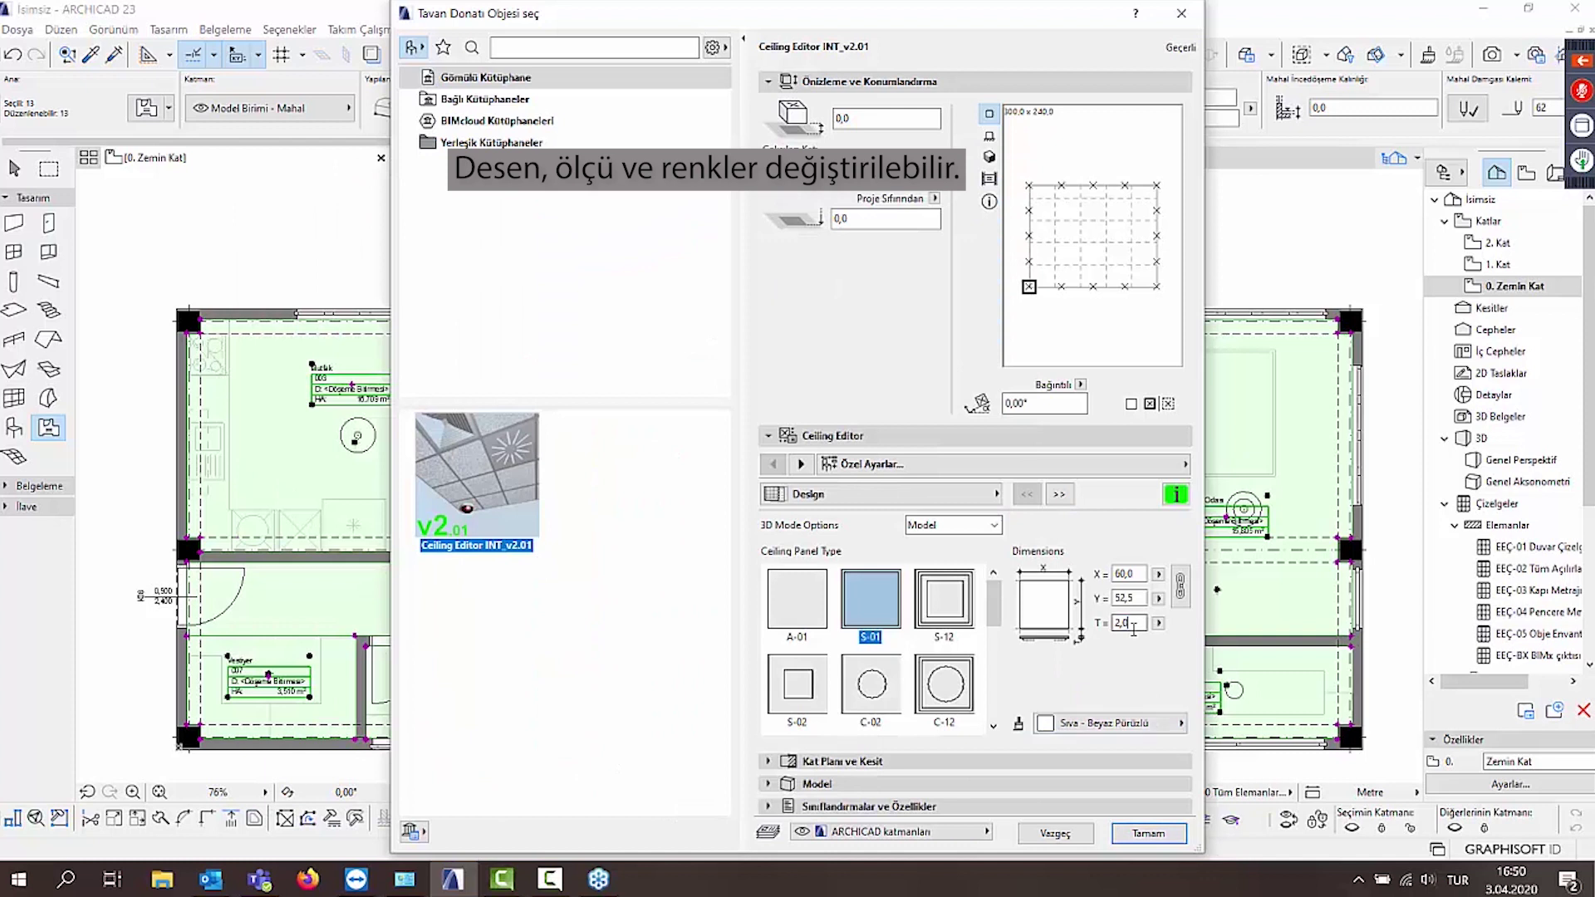
{"action": "type", "text": "3"}
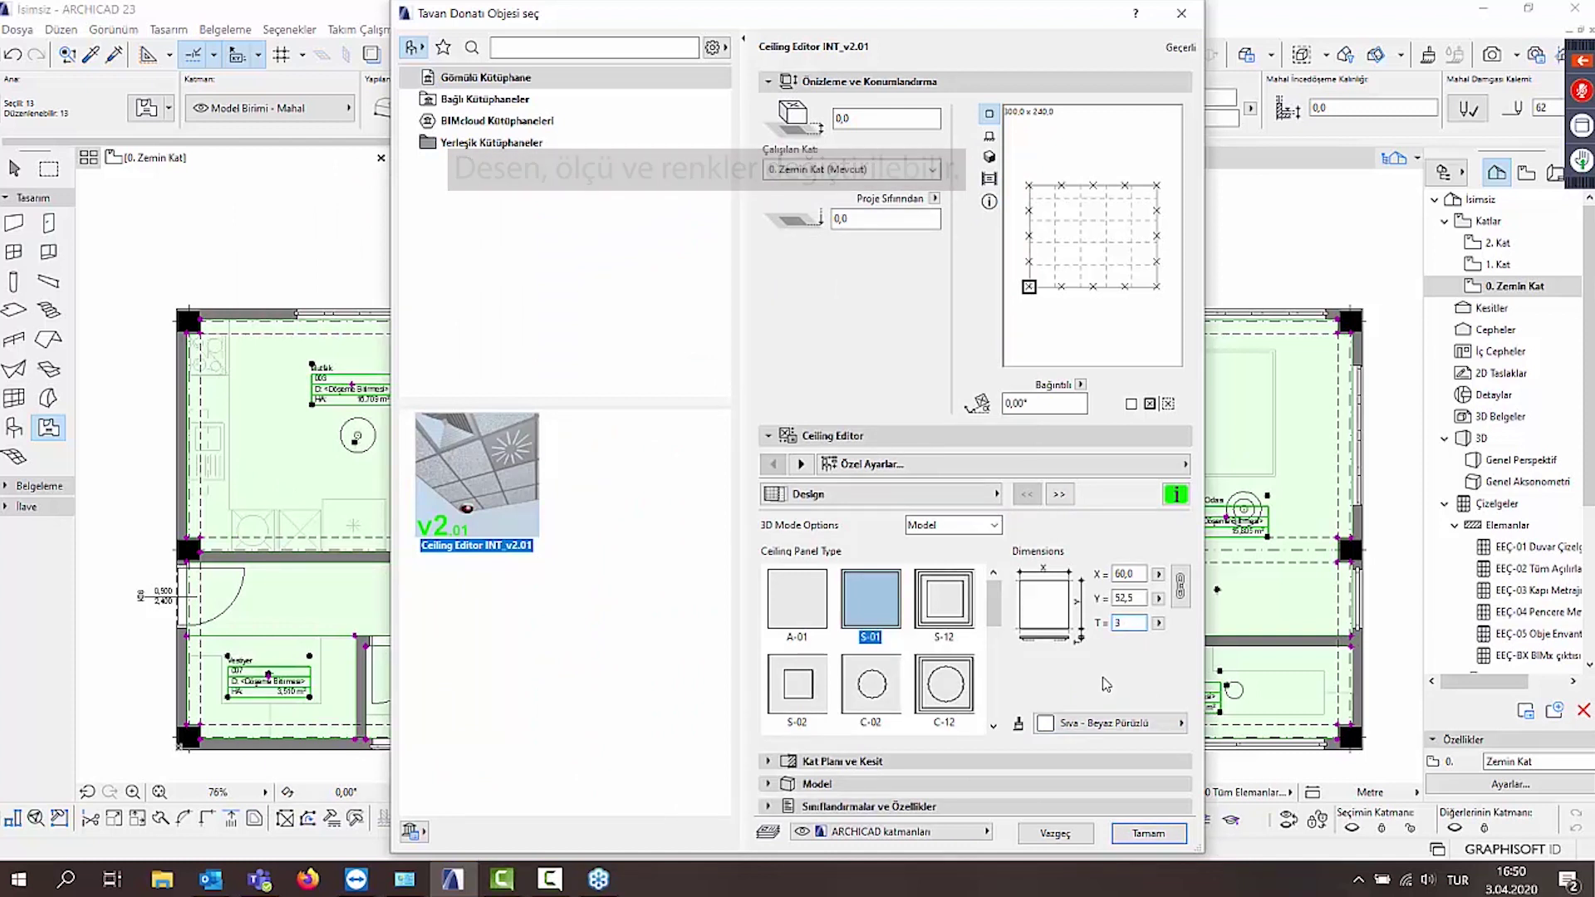
{"action": "left_click", "coordinate": [1063, 495]}
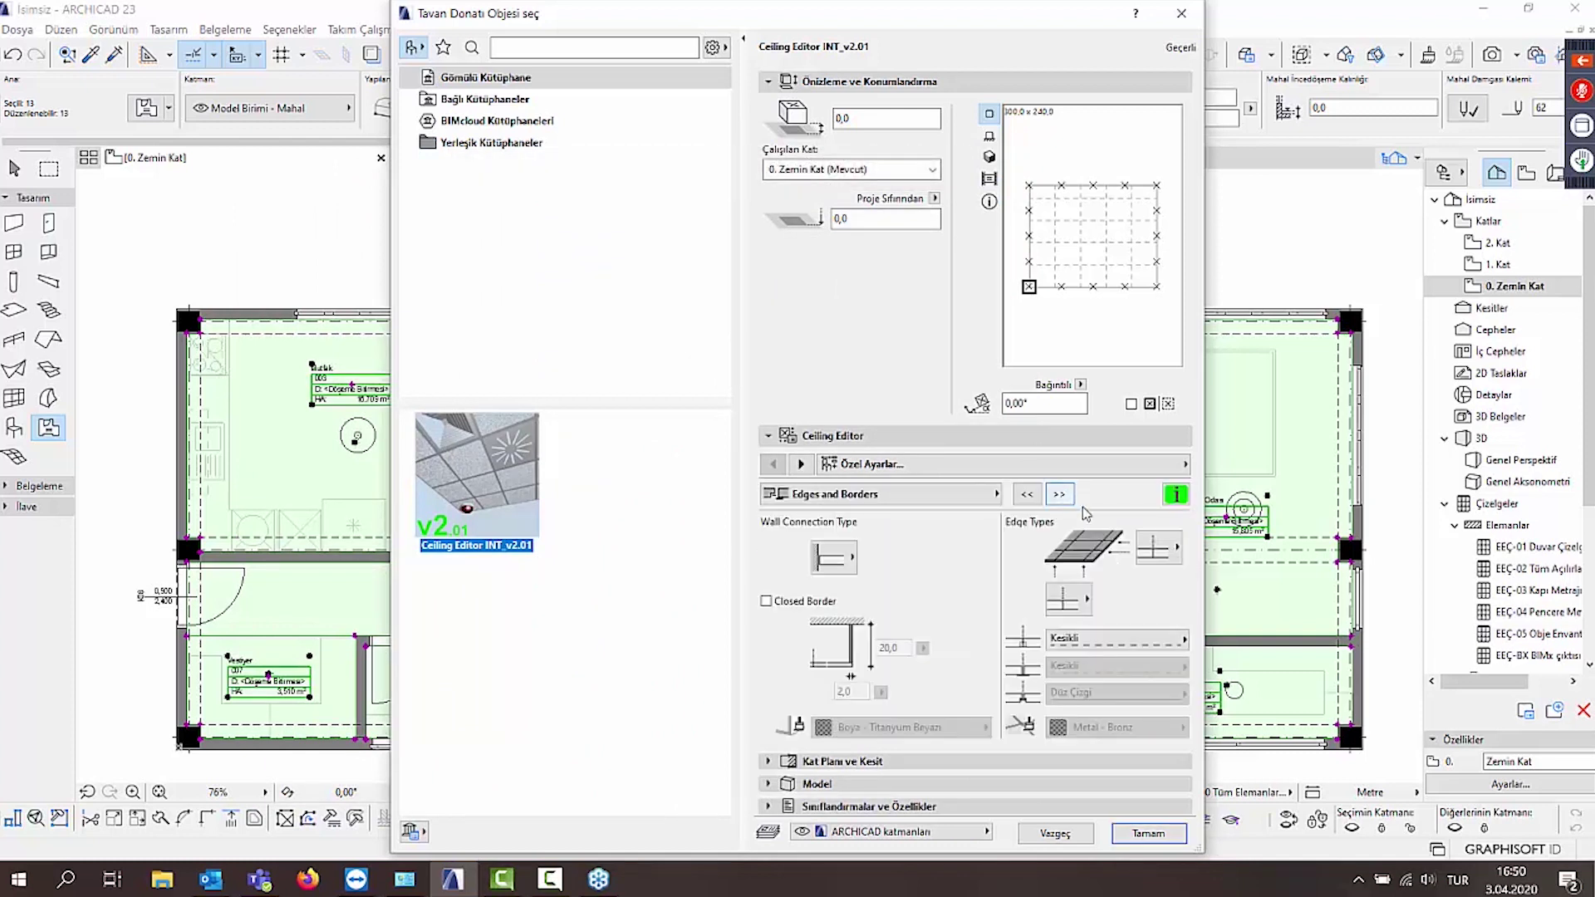
Choose a new panel edge type and wall connection type, with Sıva - Beyaz Pürüzlü edge trim.
{"action": "left_click", "coordinate": [1161, 557]}
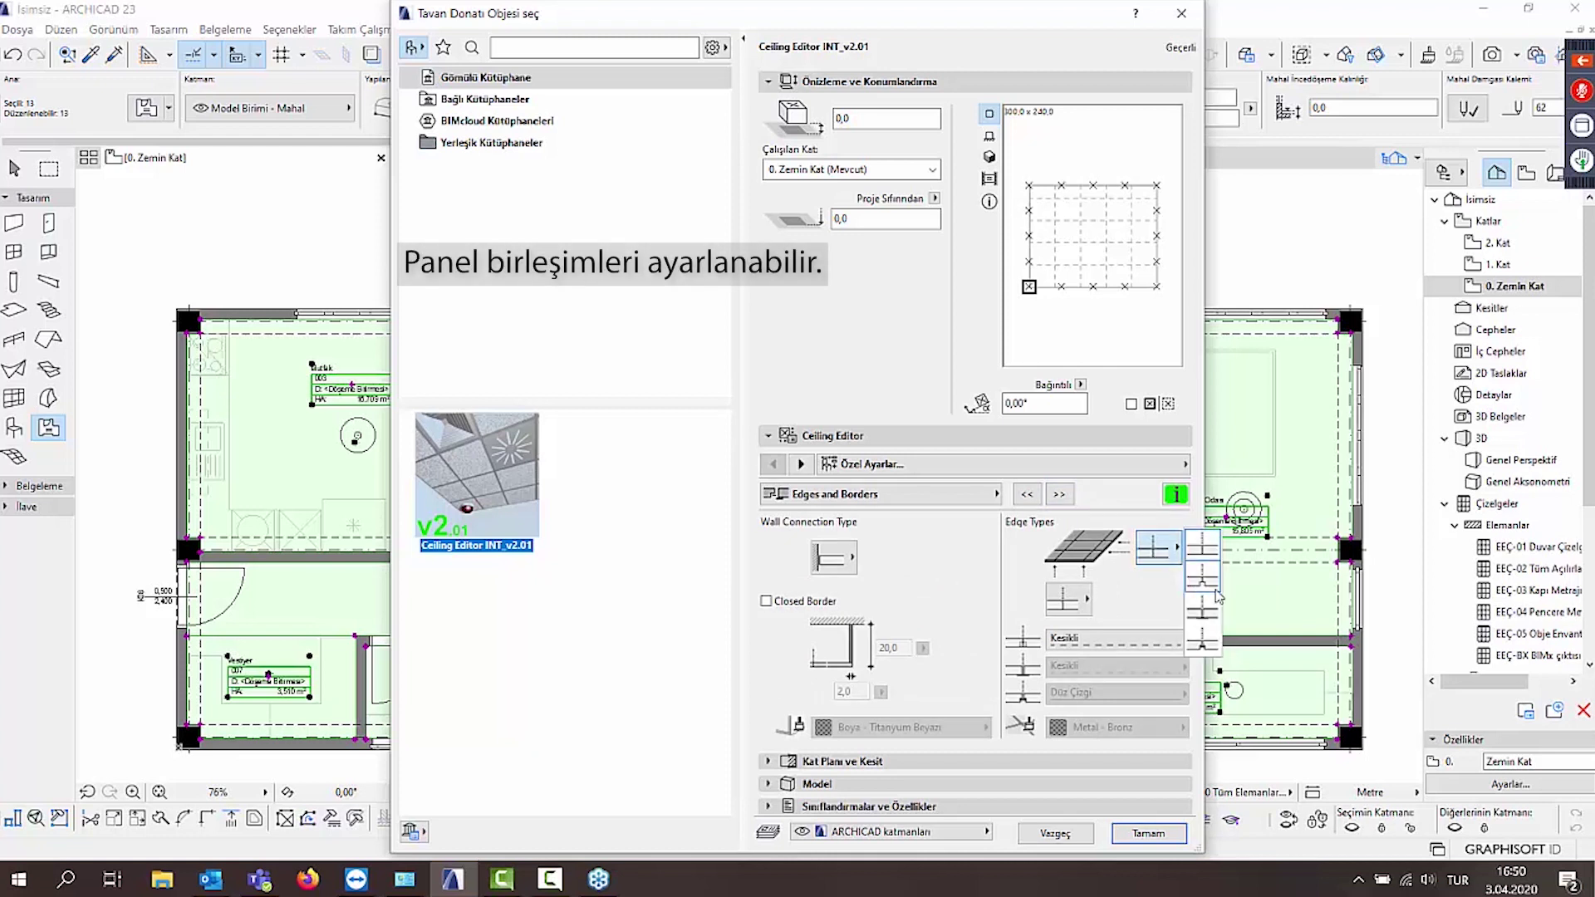
{"action": "left_click", "coordinate": [1212, 616]}
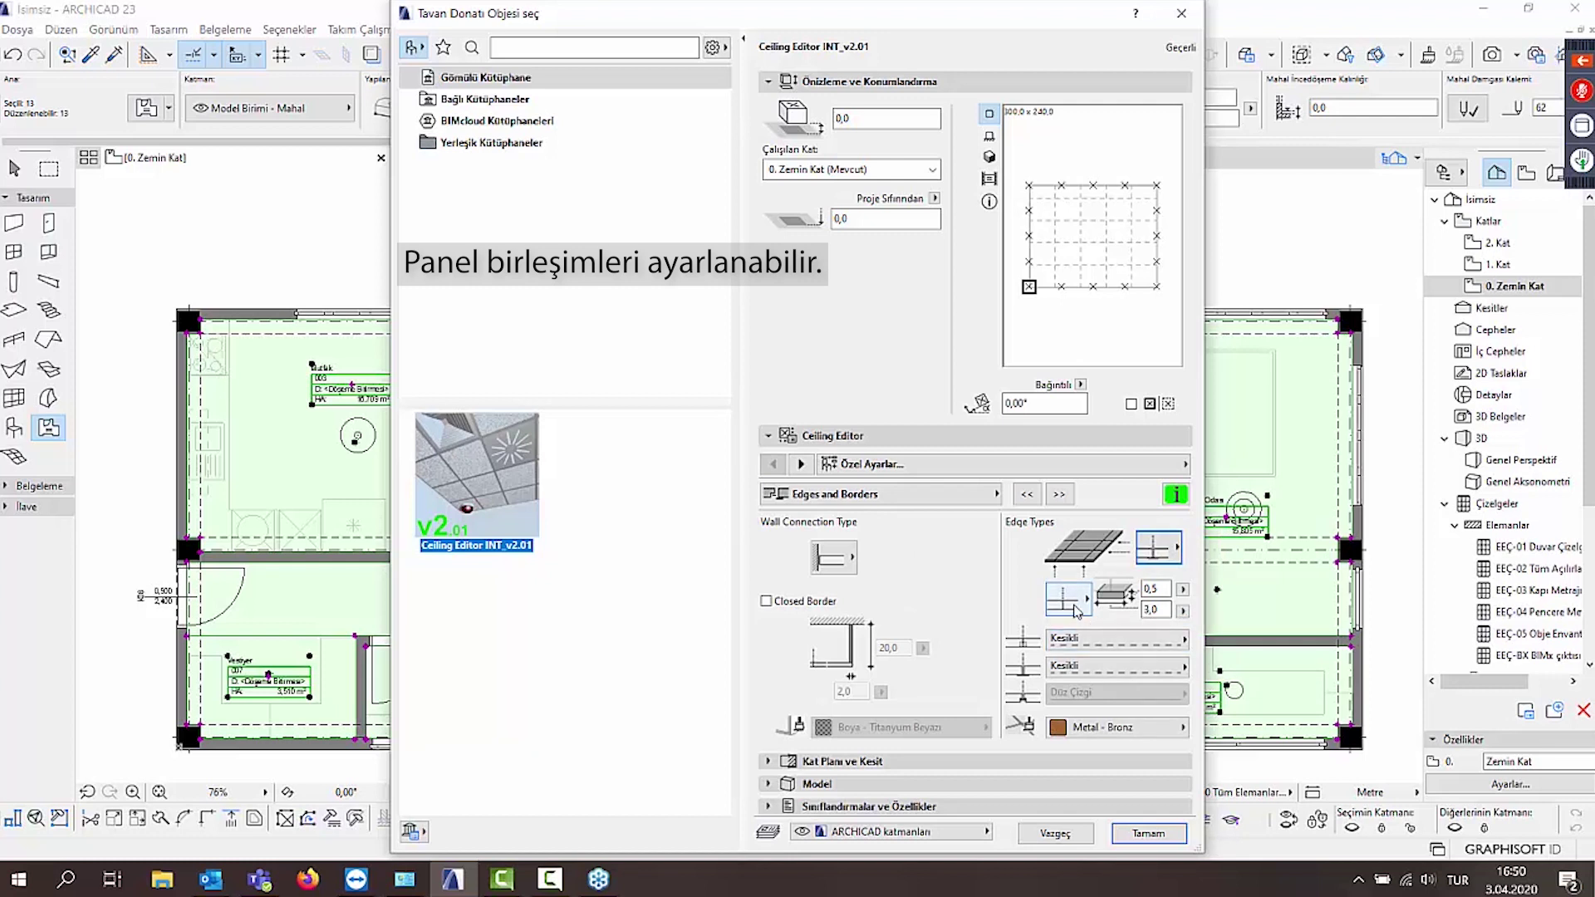
{"action": "left_click", "coordinate": [841, 573]}
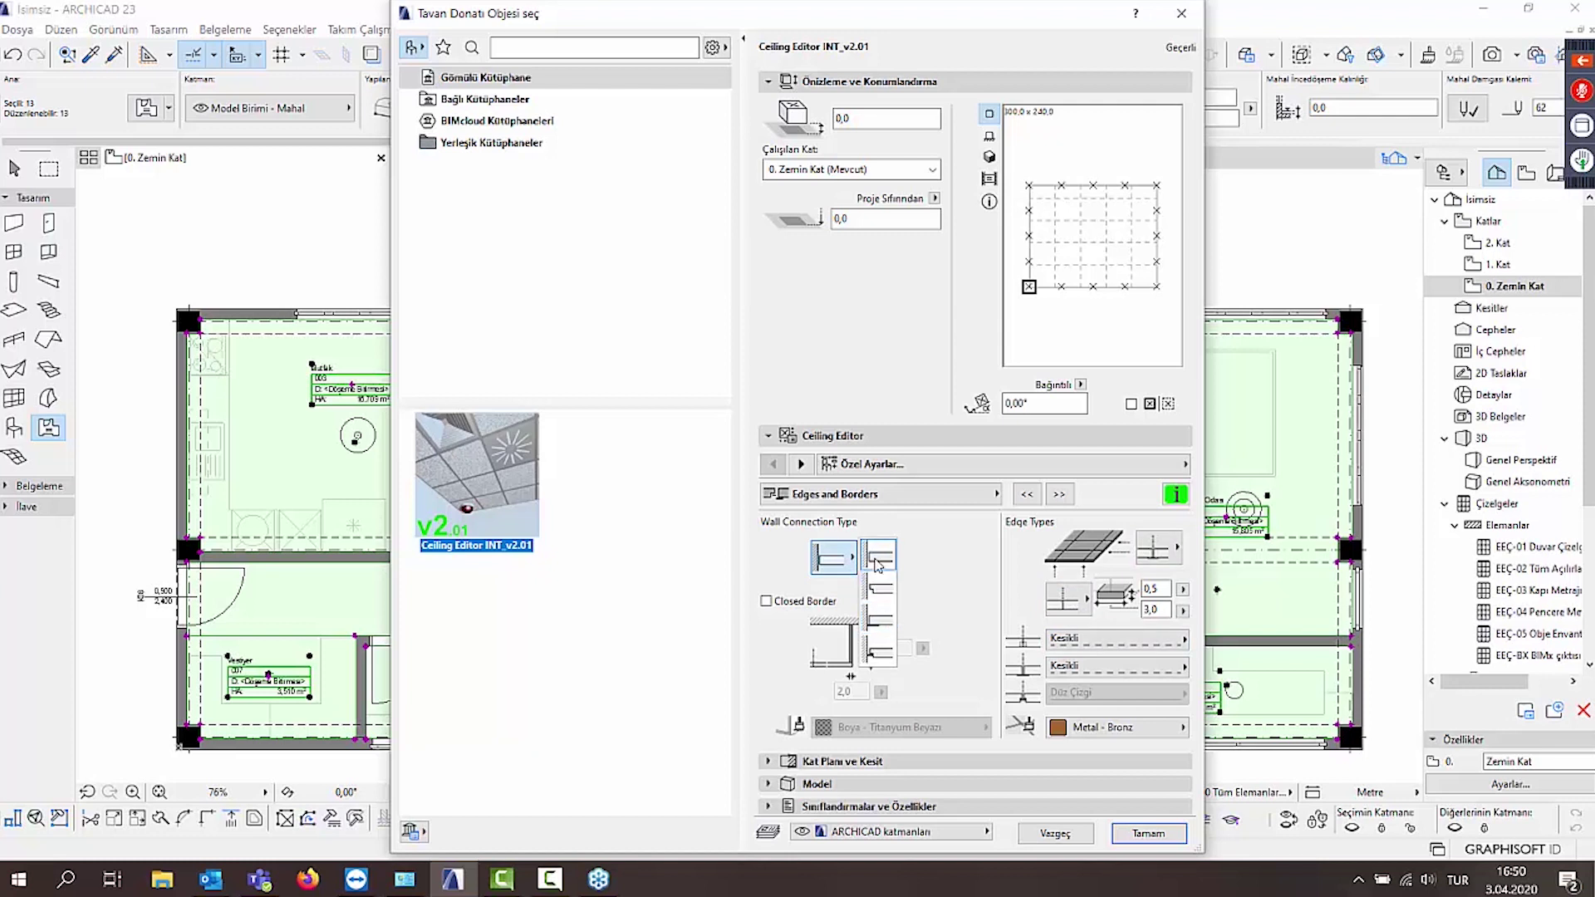
{"action": "left_click", "coordinate": [877, 565]}
{"action": "left_click", "coordinate": [1088, 731]}
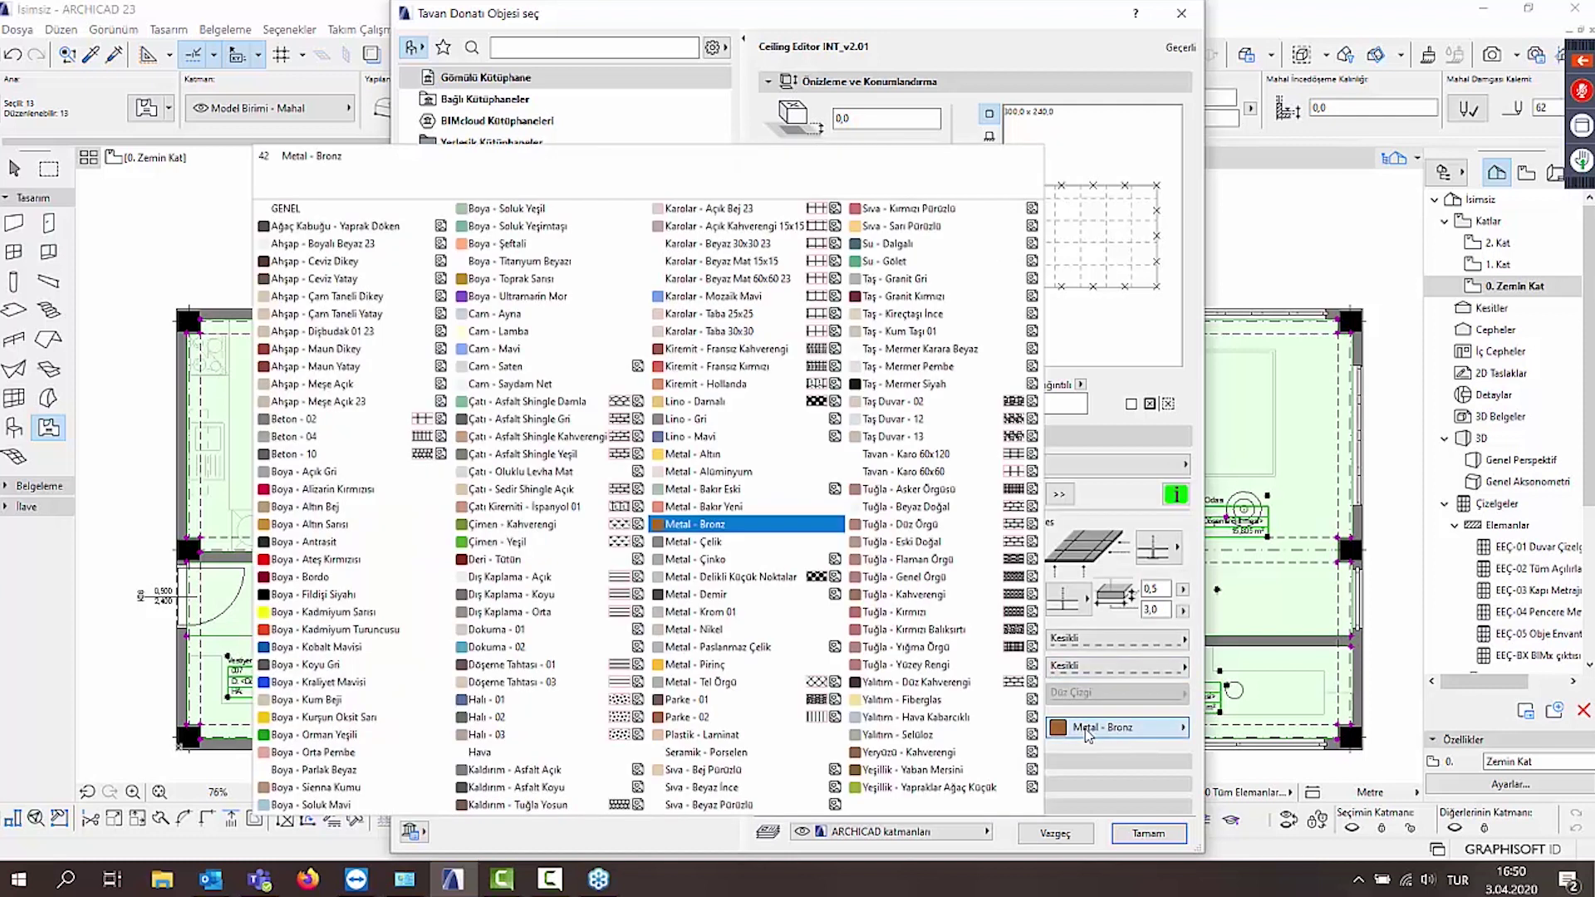
{"action": "left_click", "coordinate": [757, 803]}
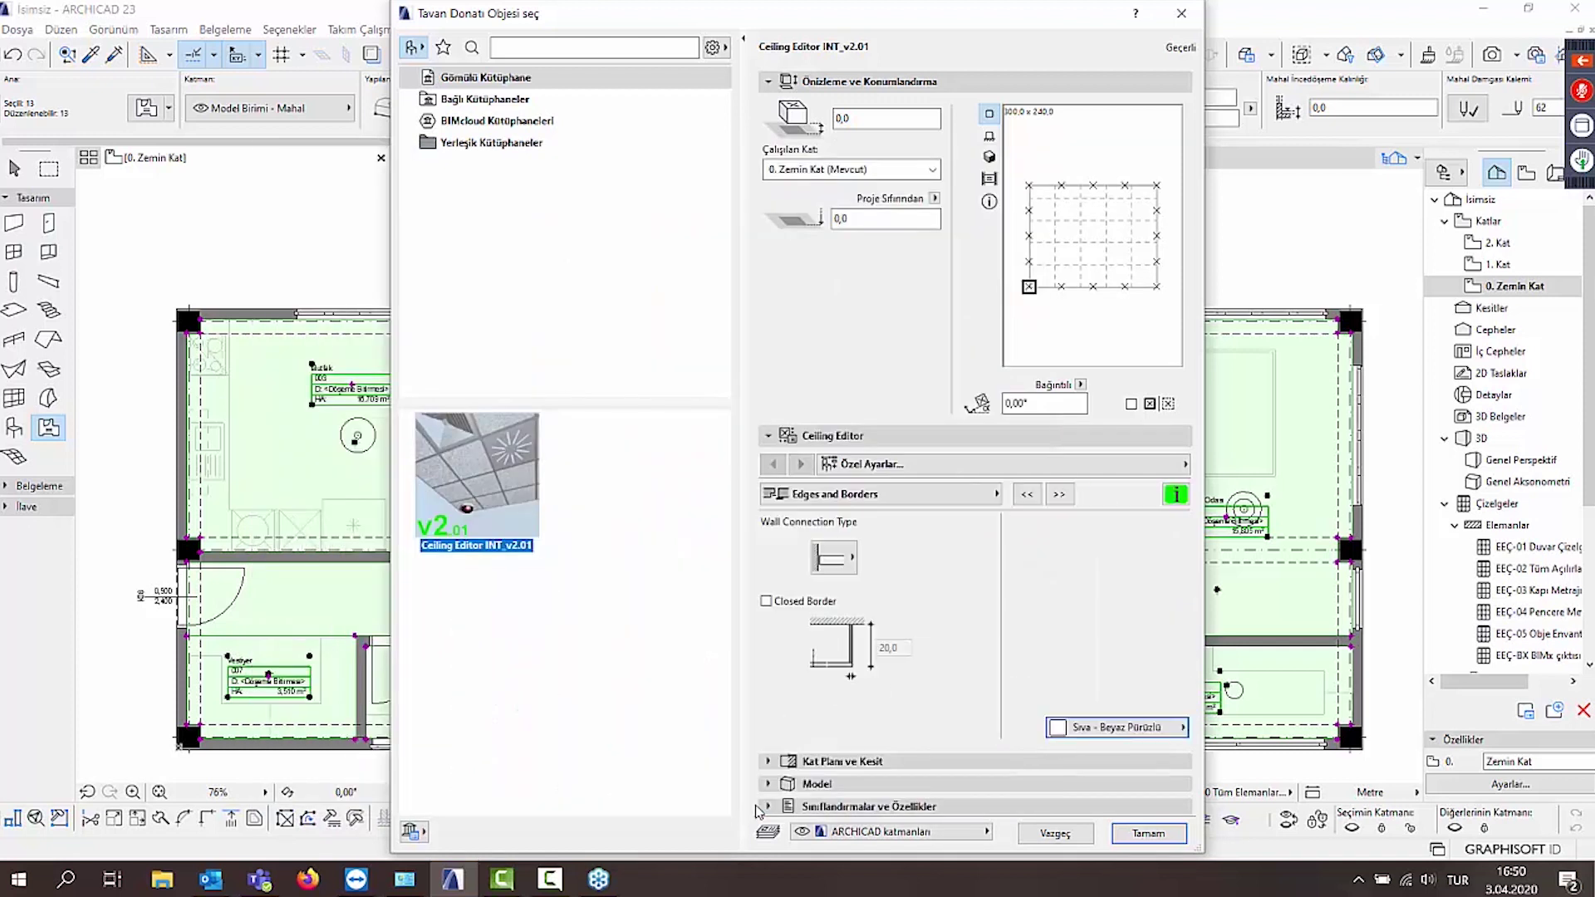
Confirm the Ceiling Editor settings and place suspended ceilings in all selected zones.
{"action": "left_click", "coordinate": [1150, 831]}
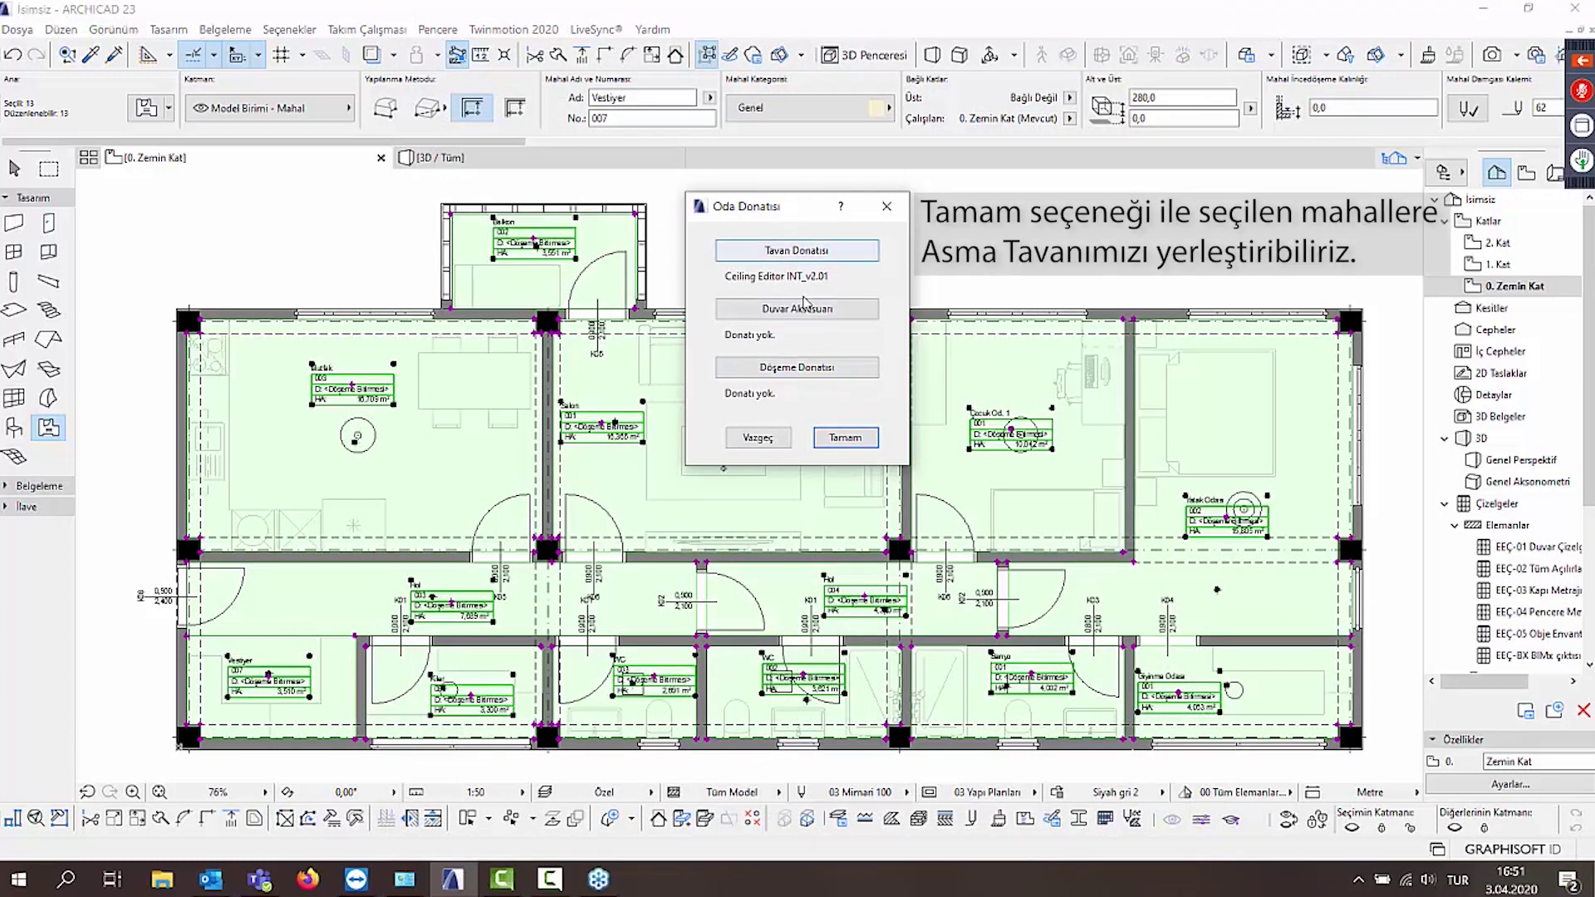
{"action": "left_click", "coordinate": [846, 439]}
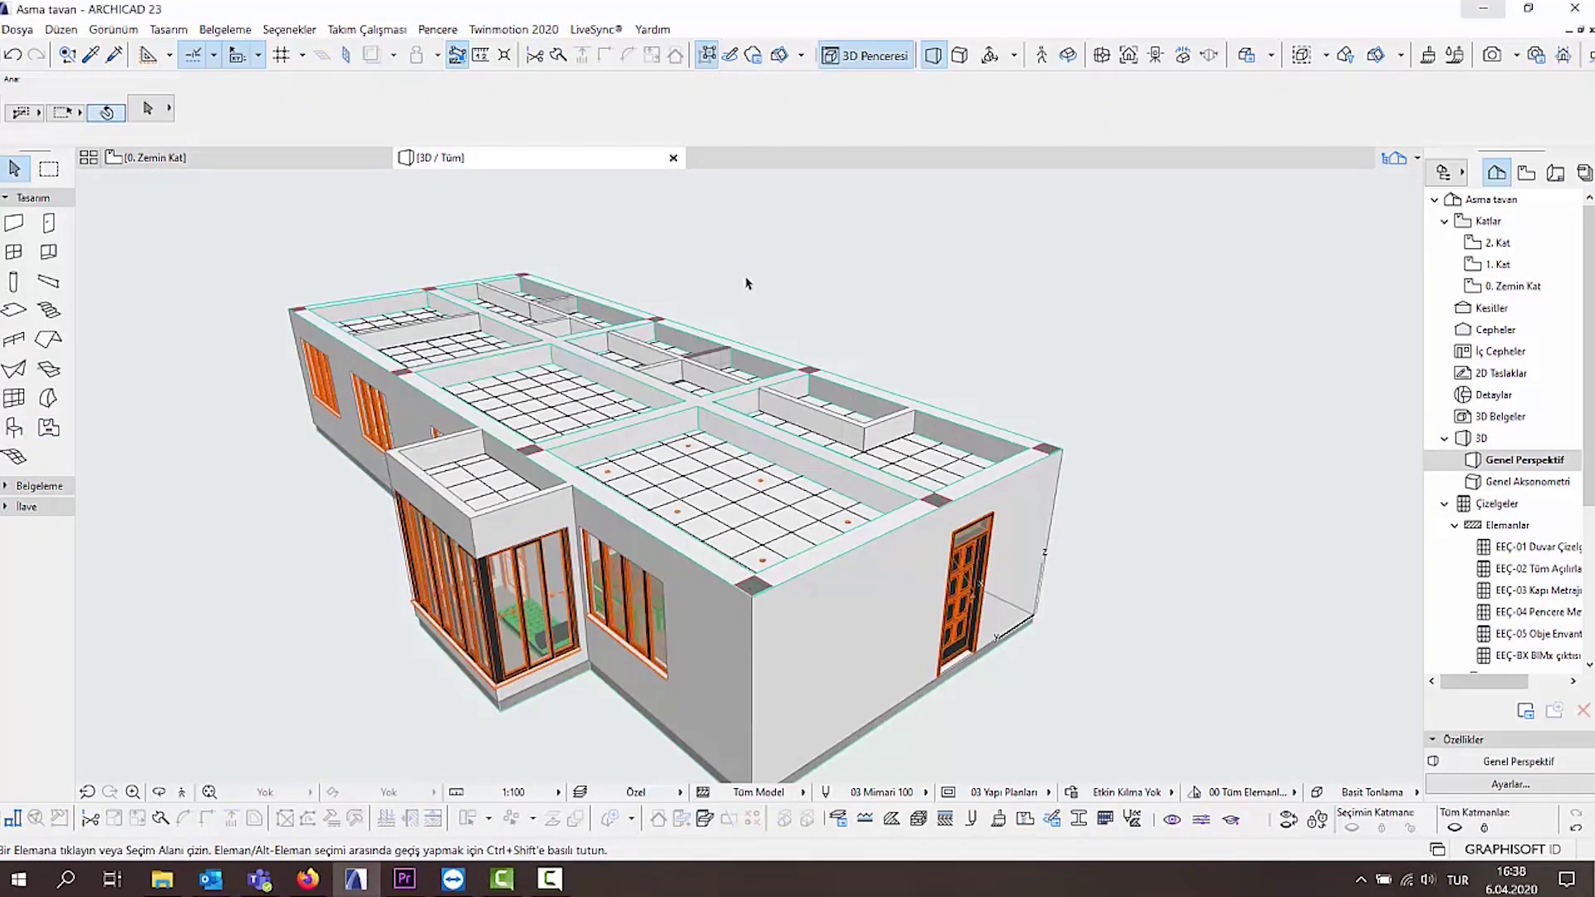
{"action": "key", "text": "F2"}
Move the balcony's outer wall further out and select the left side wall for stretching.
{"action": "mouse_move", "coordinate": [919, 307]}
{"action": "middle_mouse_down"}
{"action": "mouse_move", "coordinate": [752, 557]}
{"action": "mouse_move", "coordinate": [708, 590]}
{"action": "middle_mouse_up"}
{"action": "scroll", "coordinate": [930, 391], "scroll_direction": "up", "scroll_amount": 3}
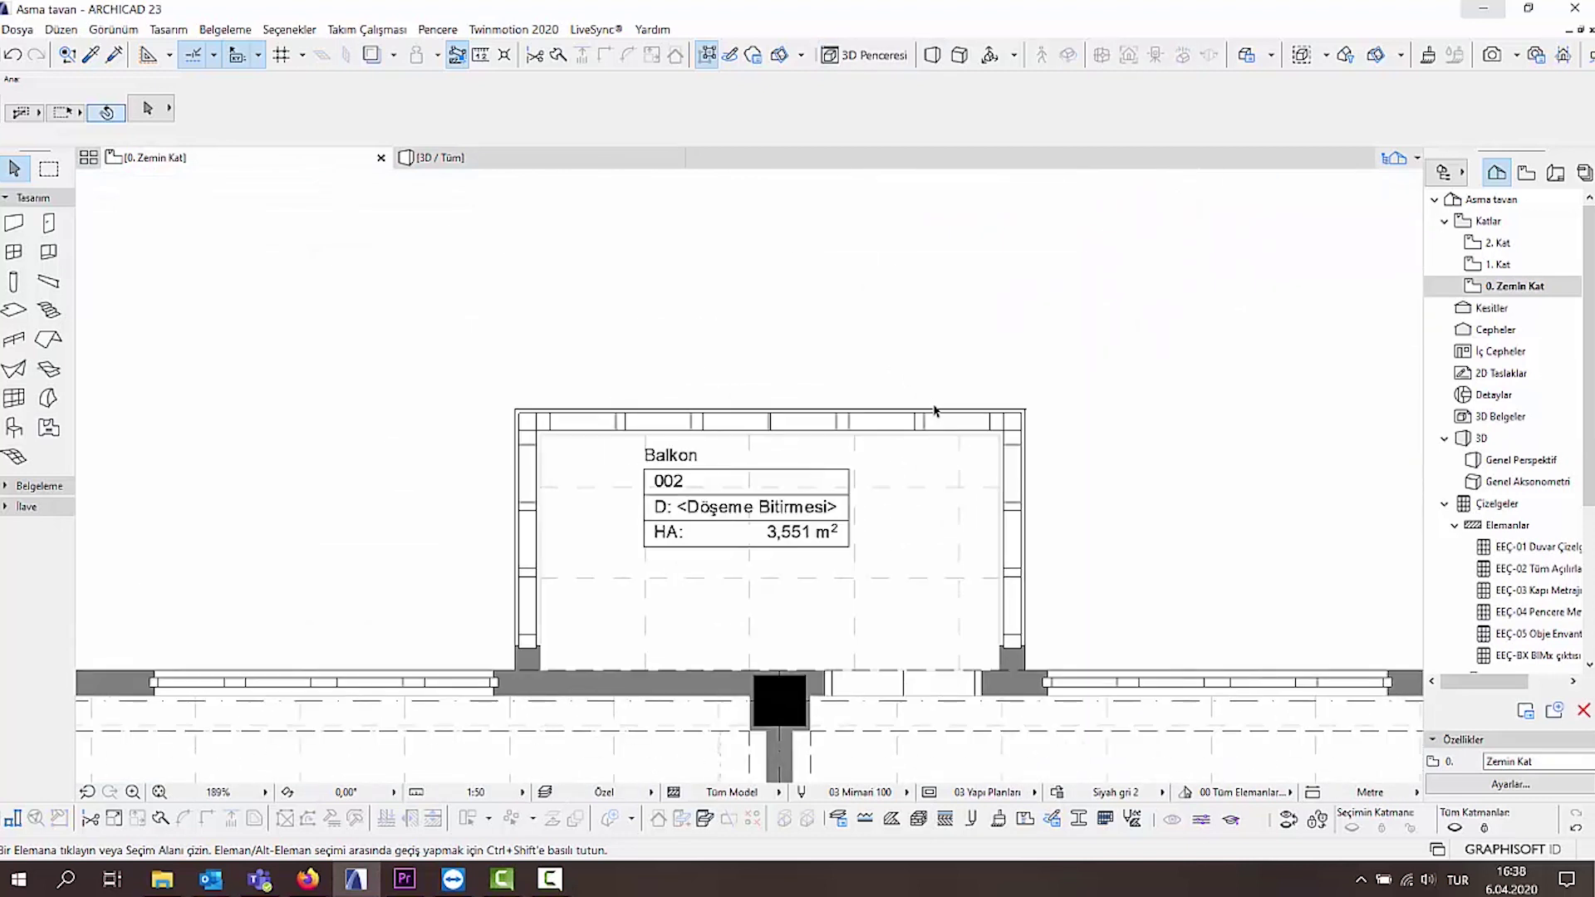
{"action": "left_click", "coordinate": [956, 411]}
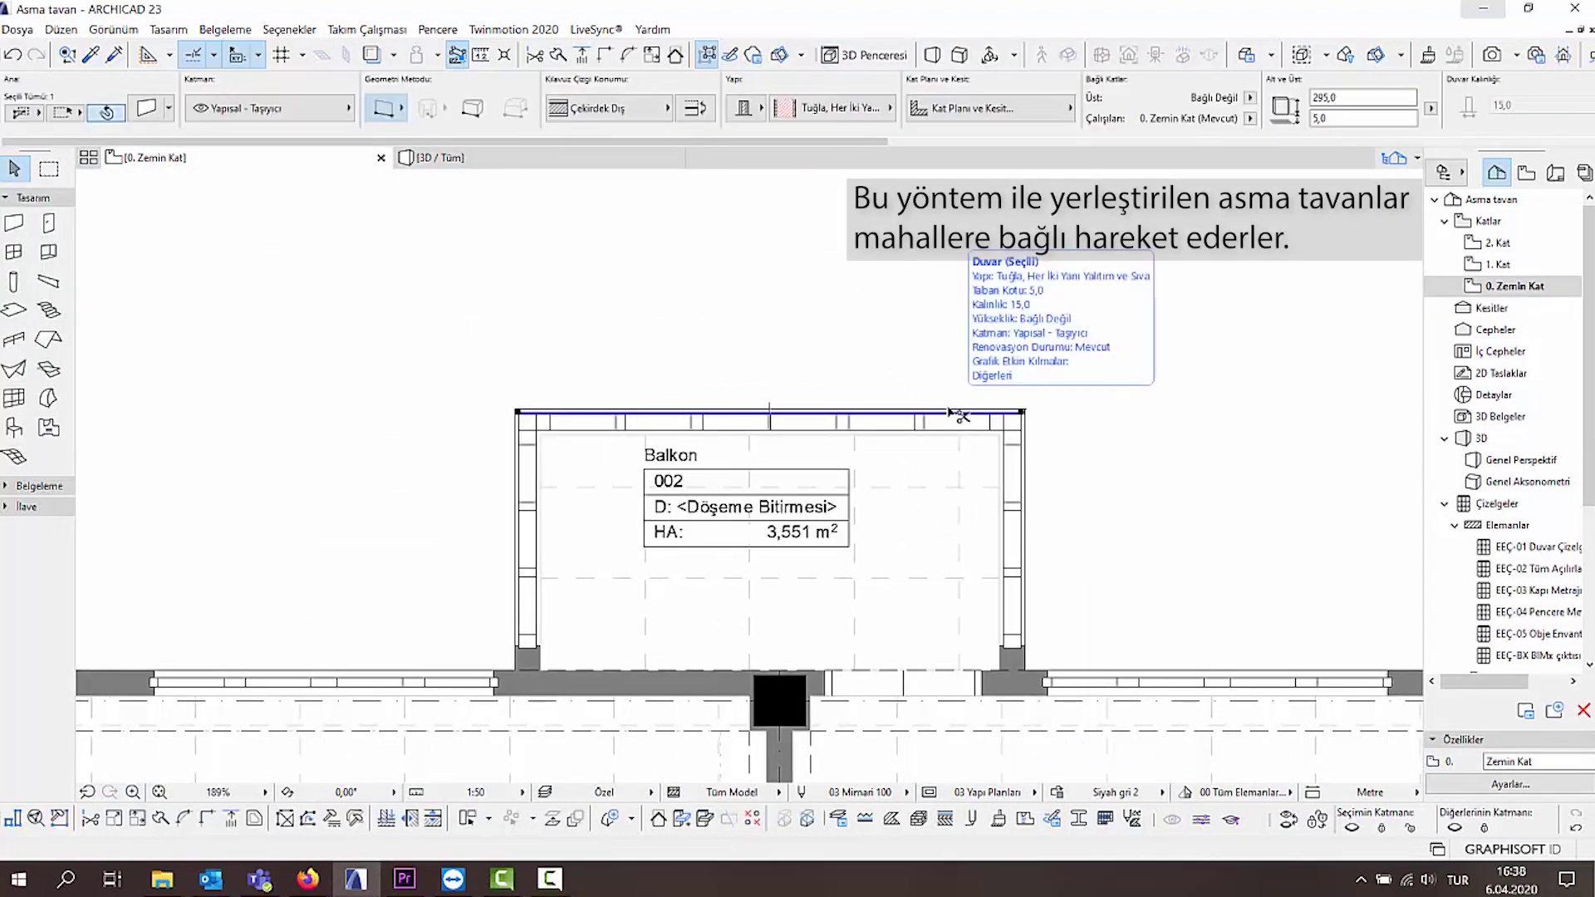
{"action": "left_click", "coordinate": [955, 413]}
{"action": "left_click", "coordinate": [956, 205]}
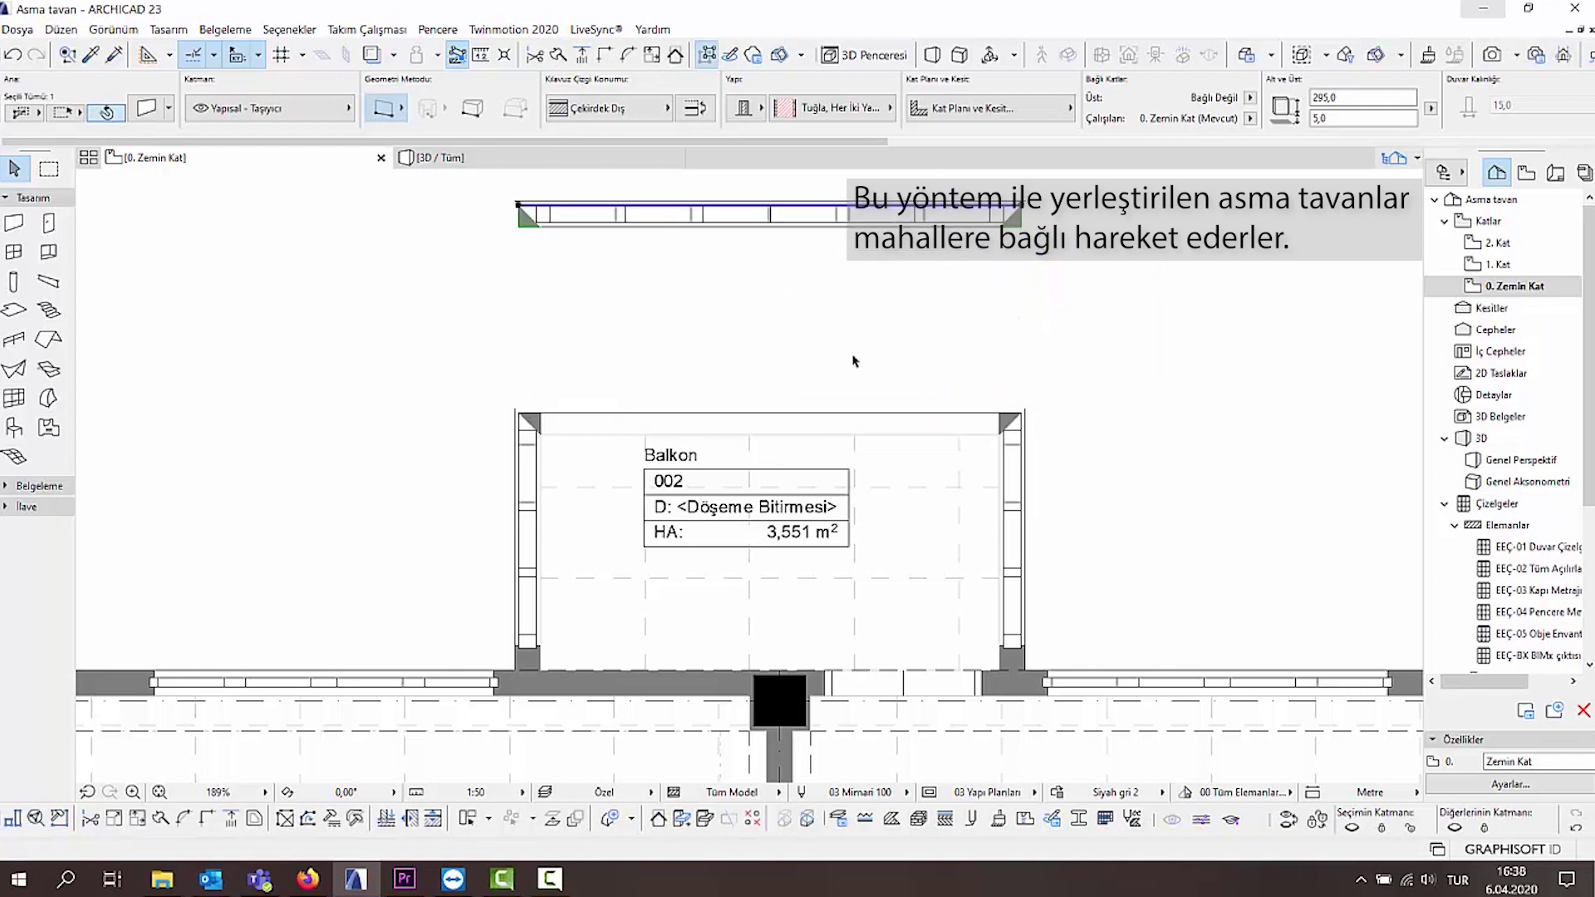
{"action": "key", "text": "Escape"}
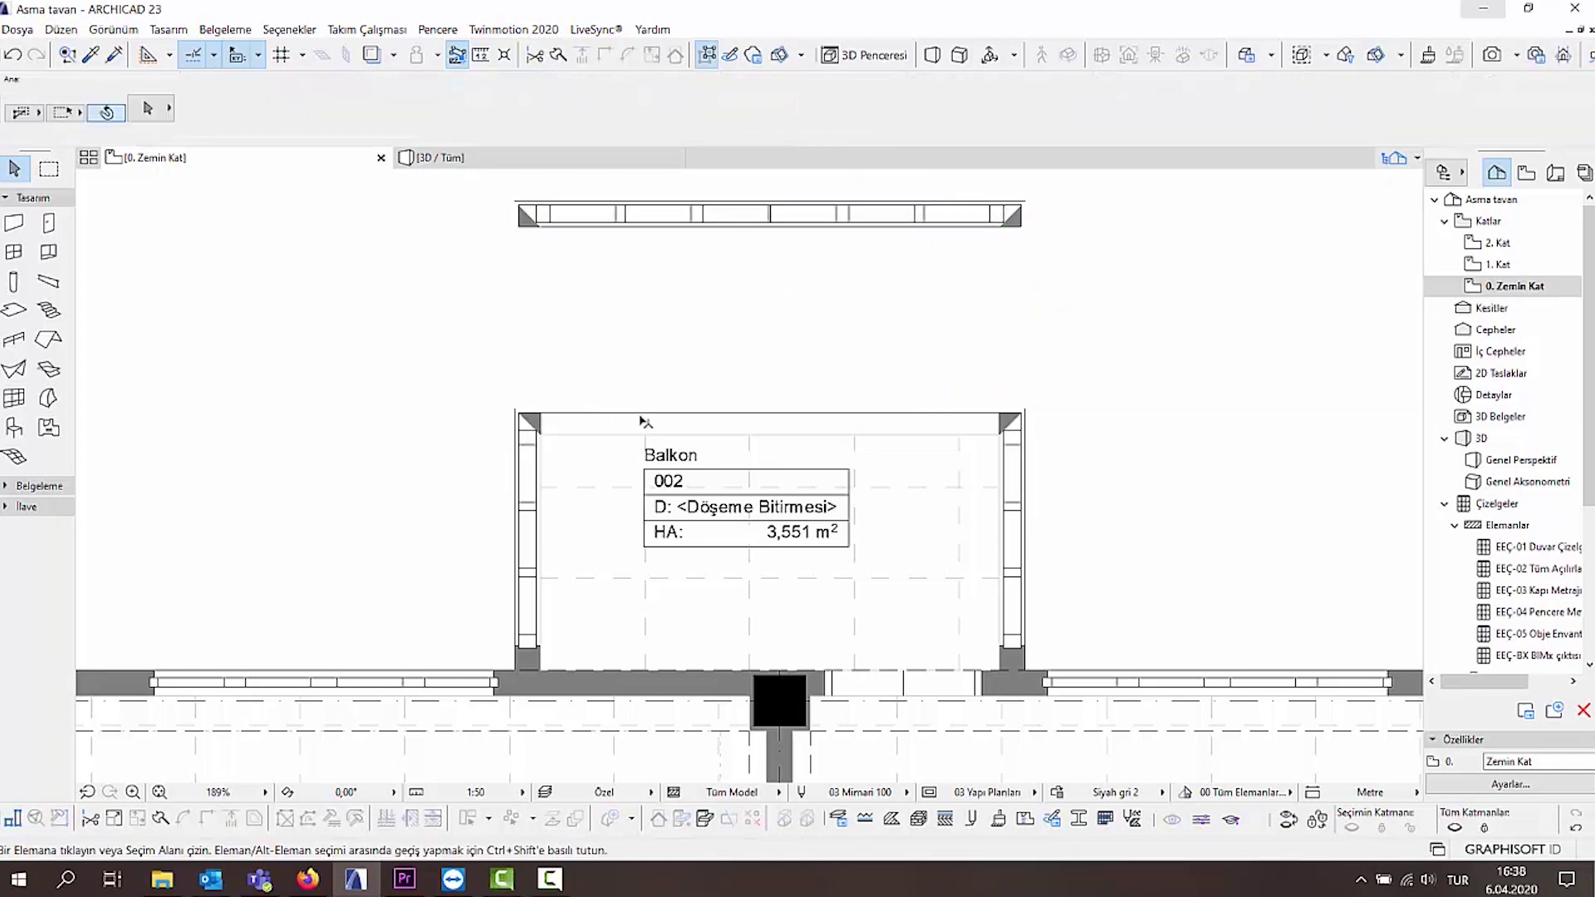
{"action": "left_click", "coordinate": [538, 422]}
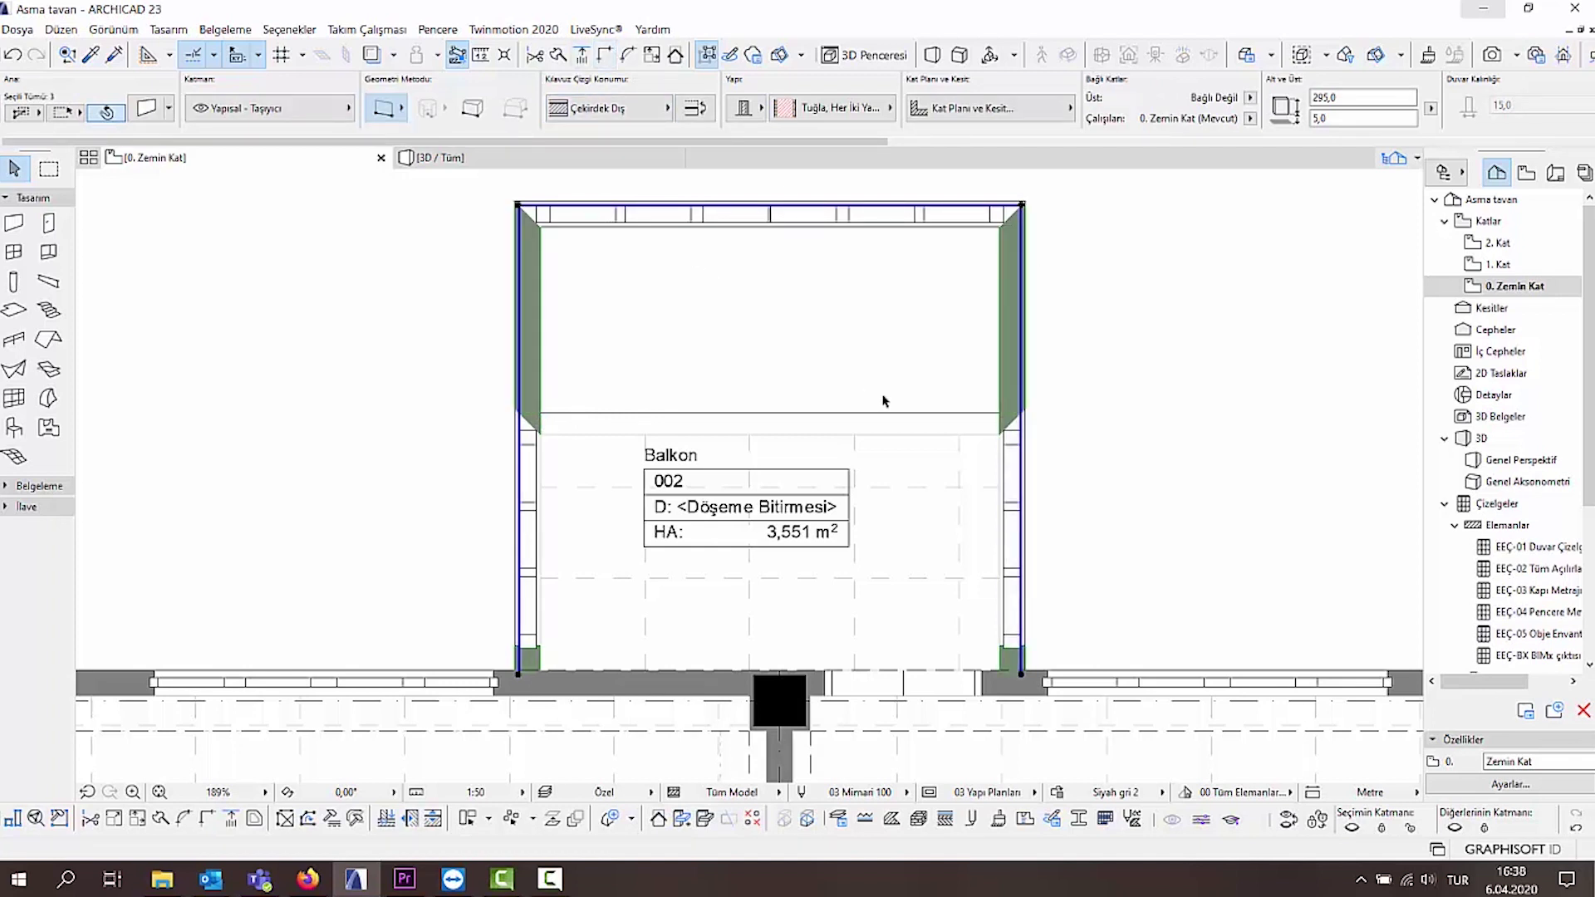
Select the Balkon zone, cycling past the balcony slab with Tab.
{"action": "left_click", "coordinate": [860, 434]}
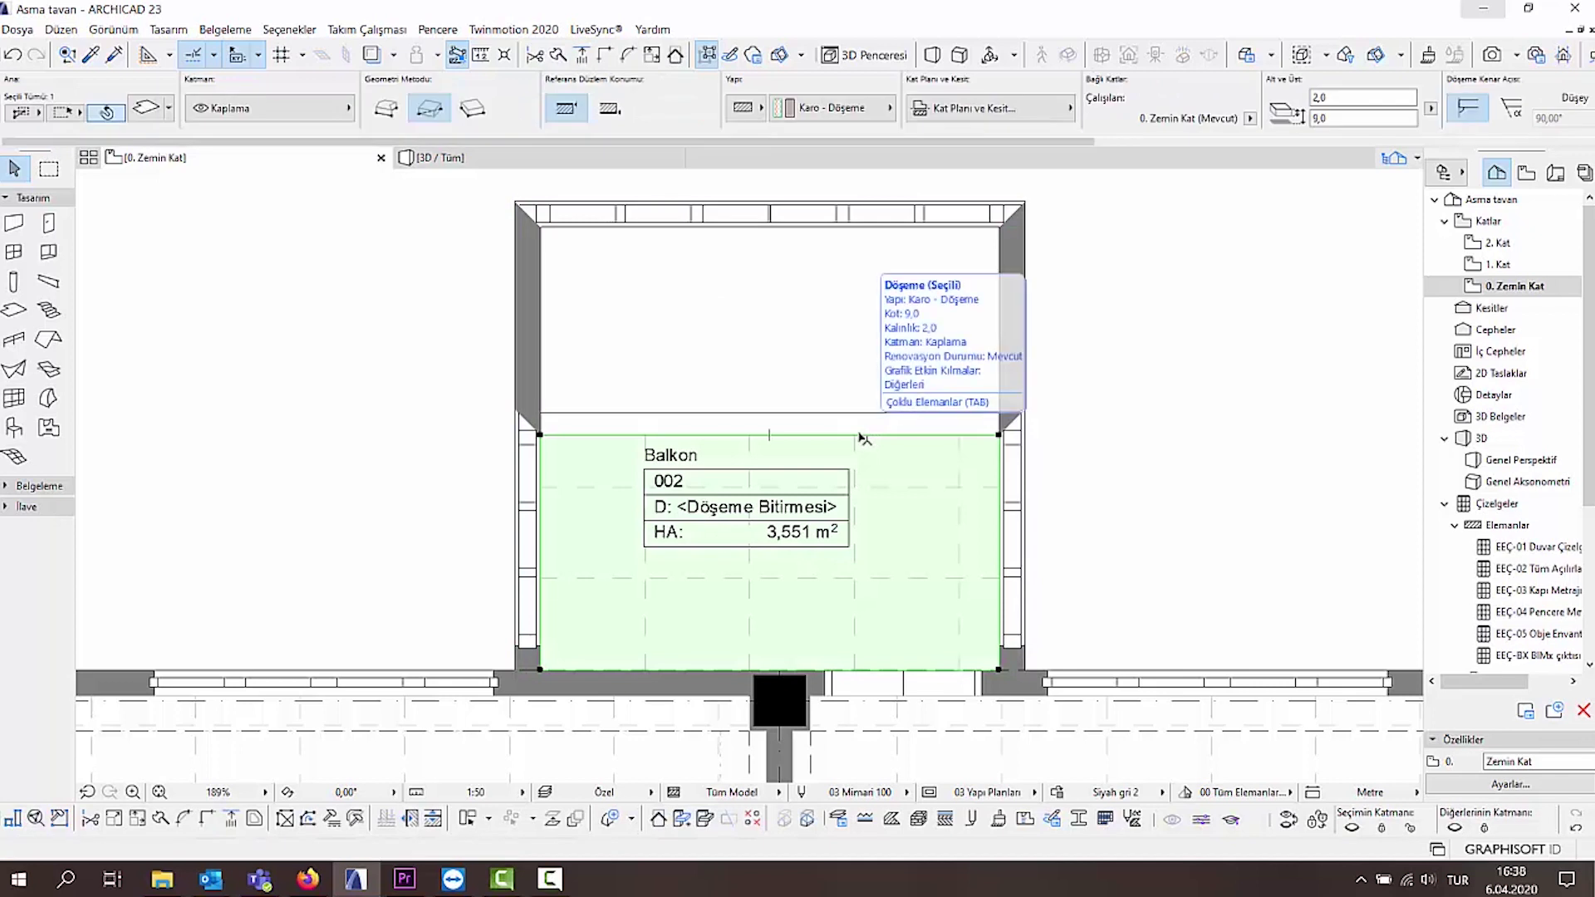
{"action": "key", "text": "Escape"}
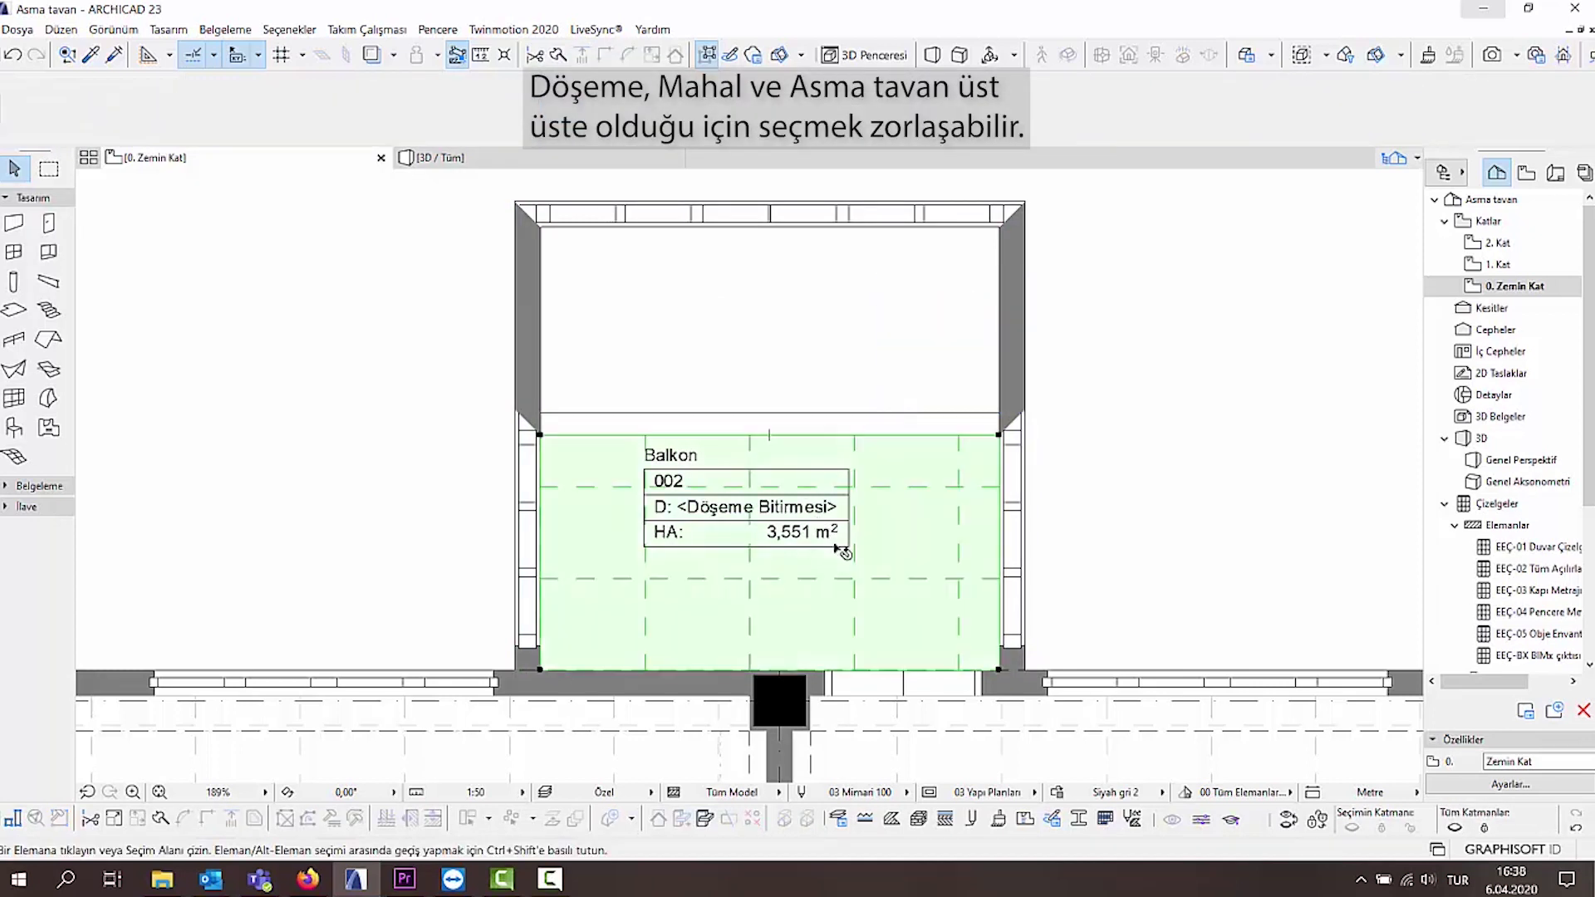
{"action": "left_click", "coordinate": [844, 551]}
{"action": "key", "text": "Escape"}
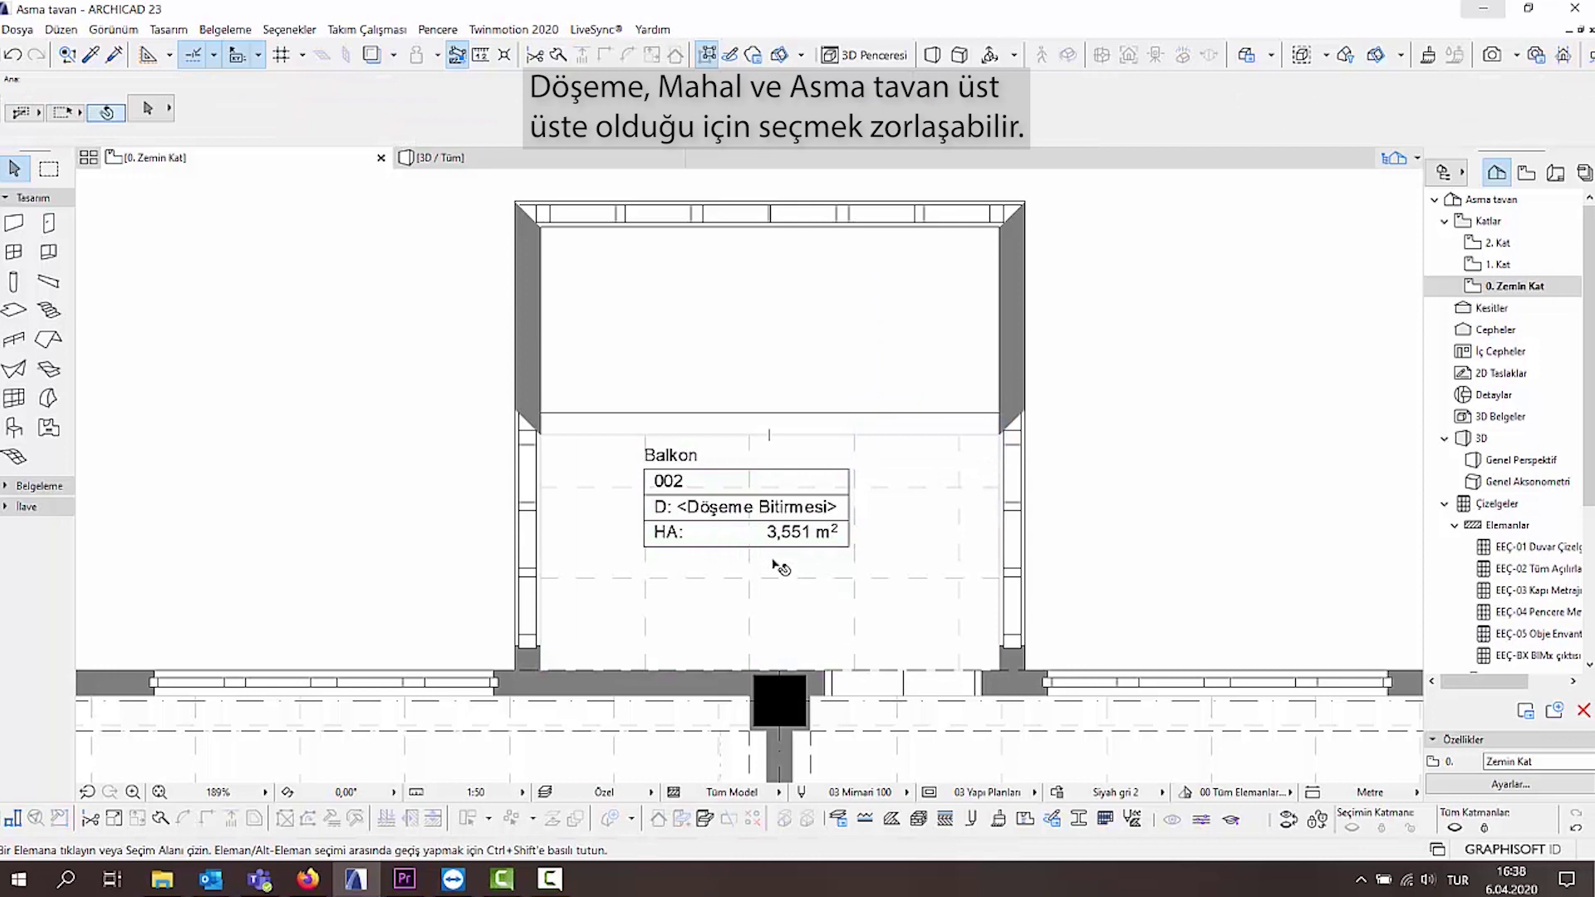
{"action": "key", "text": "Tab"}
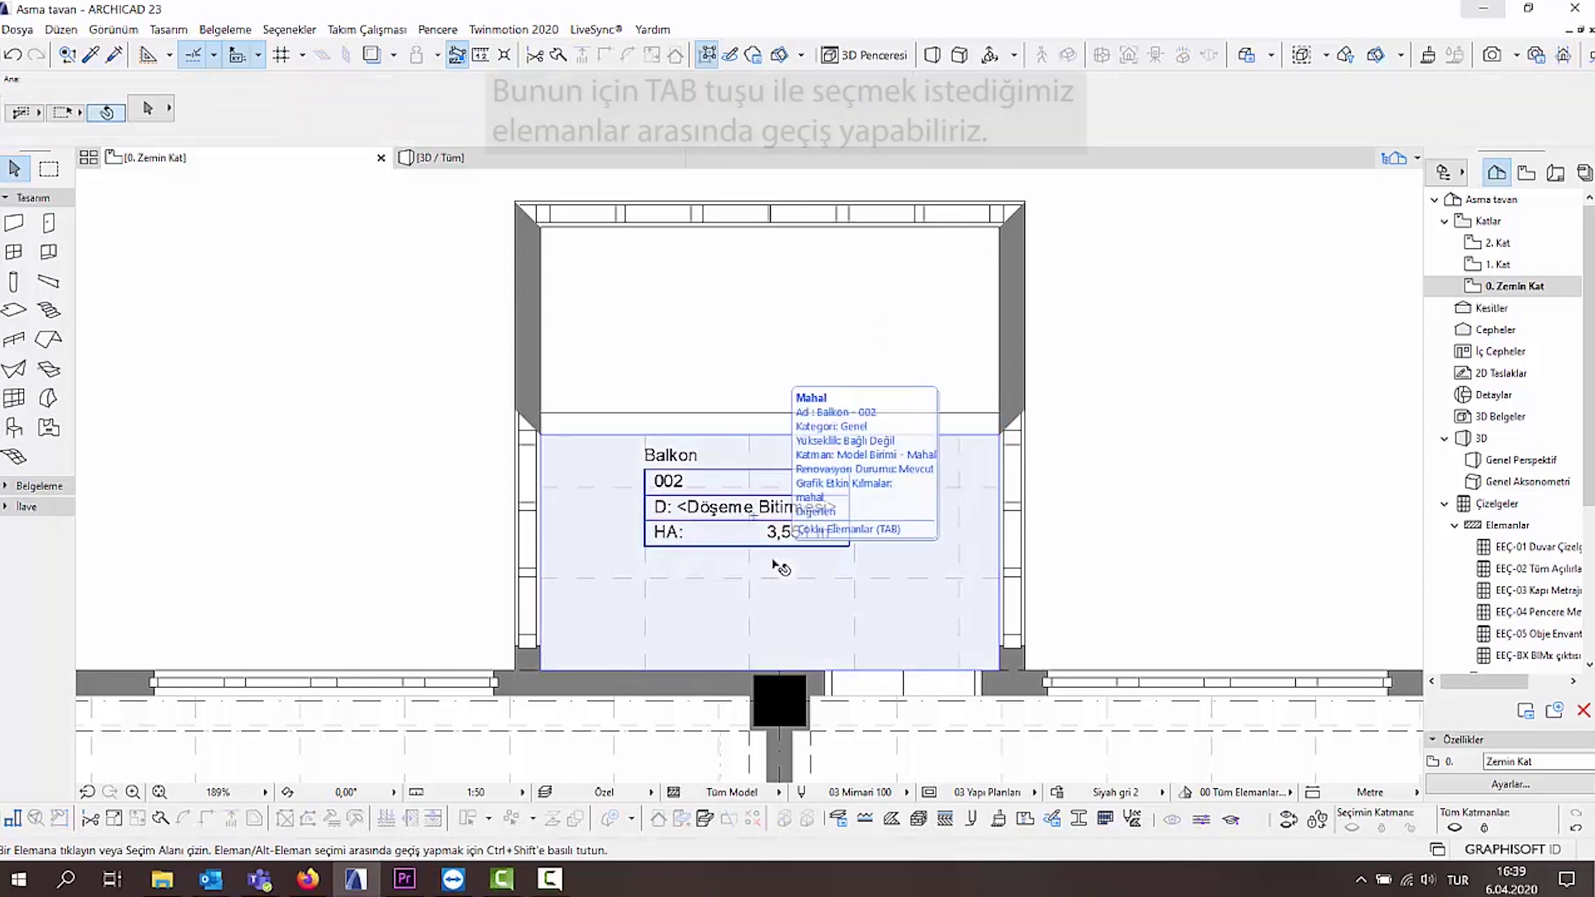
{"action": "left_click", "coordinate": [779, 567]}
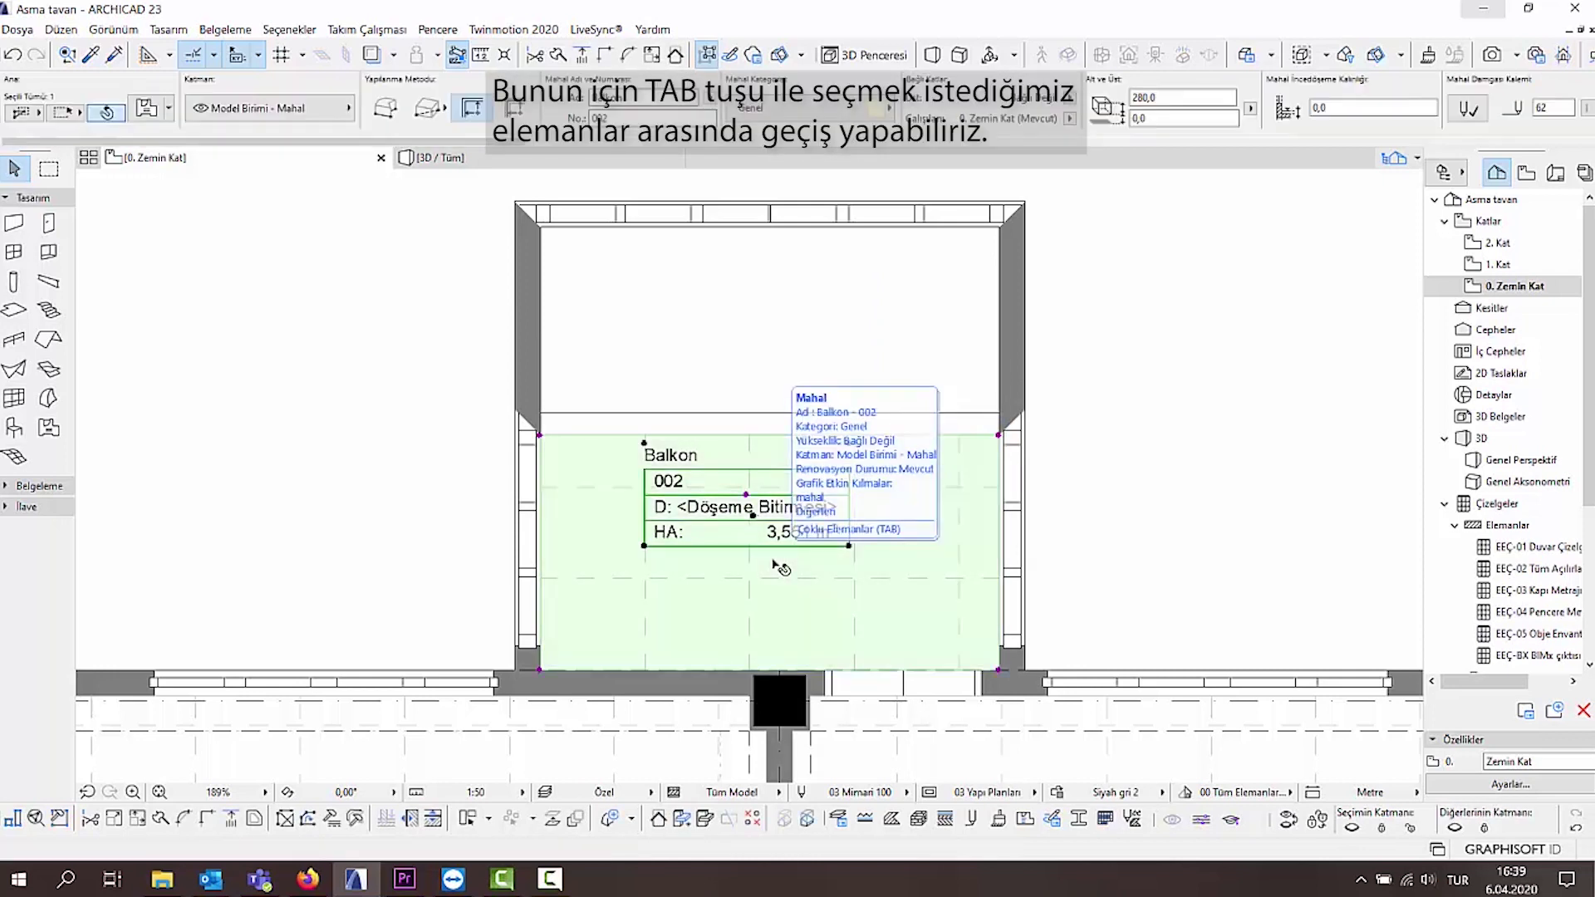
Update the Balkon zone to its new wall boundaries, growing it to 6,686 m².
{"action": "left_click", "coordinate": [169, 29]}
{"action": "left_click", "coordinate": [220, 476]}
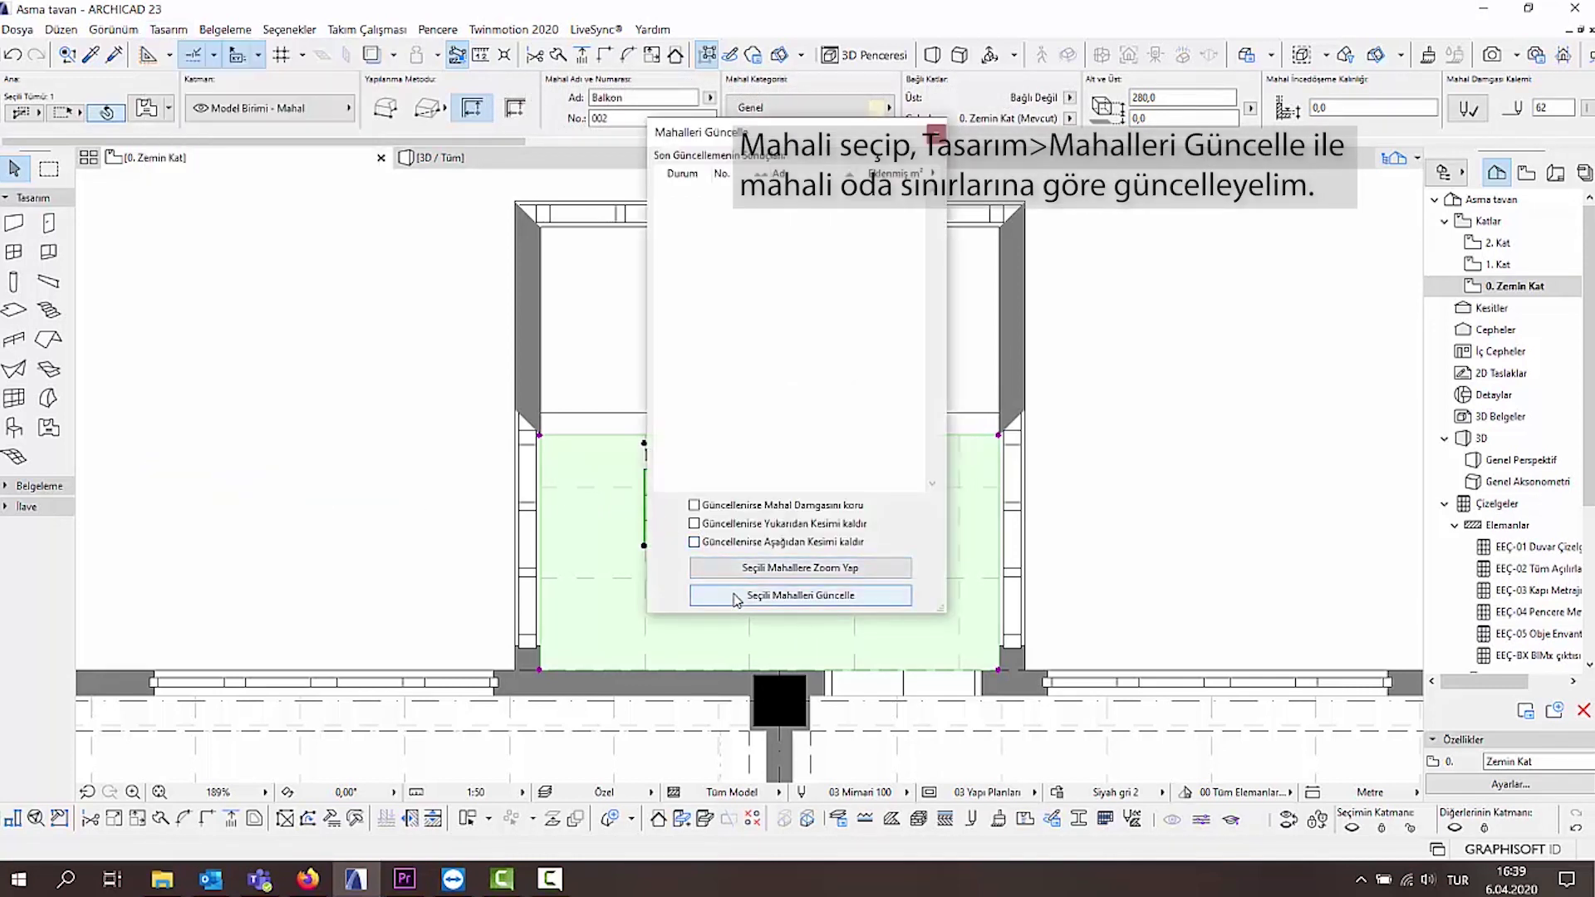
{"action": "left_click", "coordinate": [736, 596]}
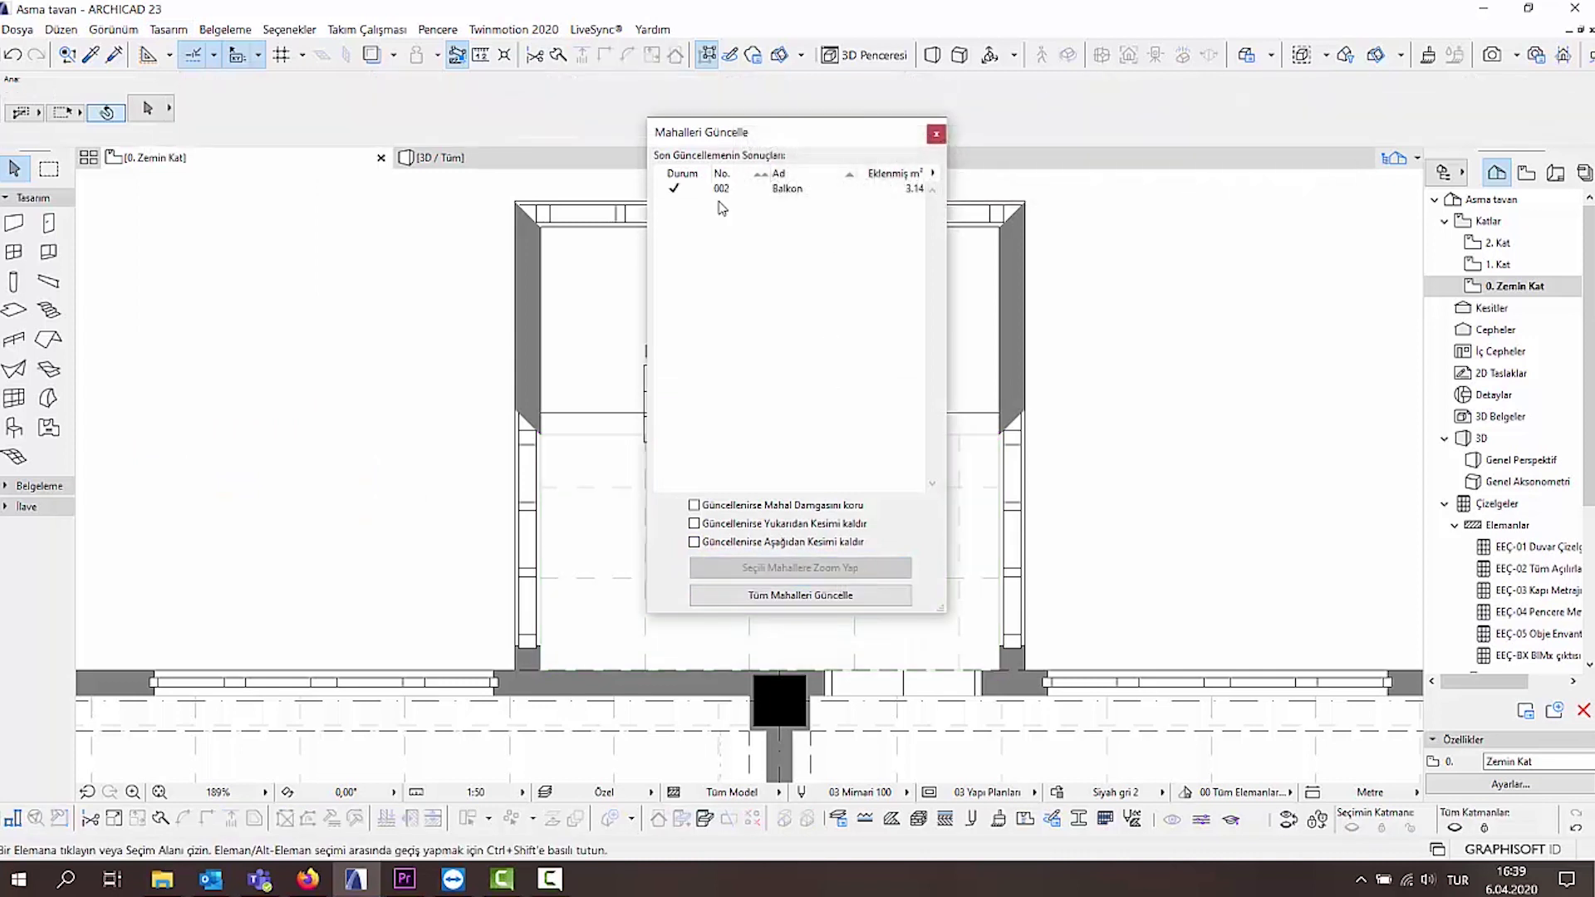
{"action": "left_click", "coordinate": [937, 139]}
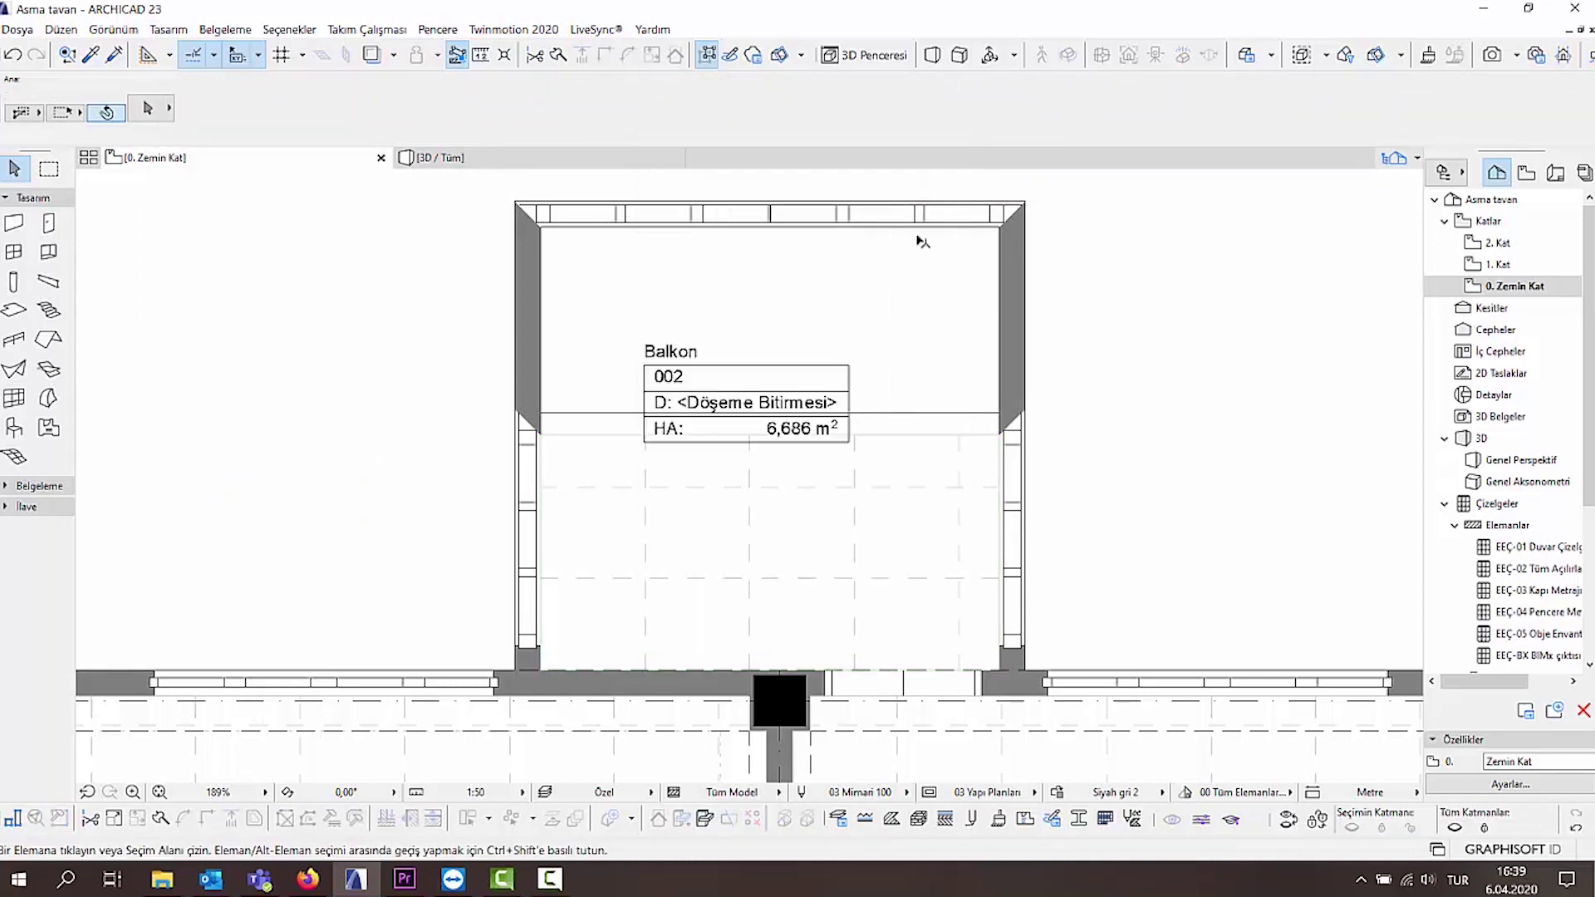
{"action": "left_click", "coordinate": [879, 374]}
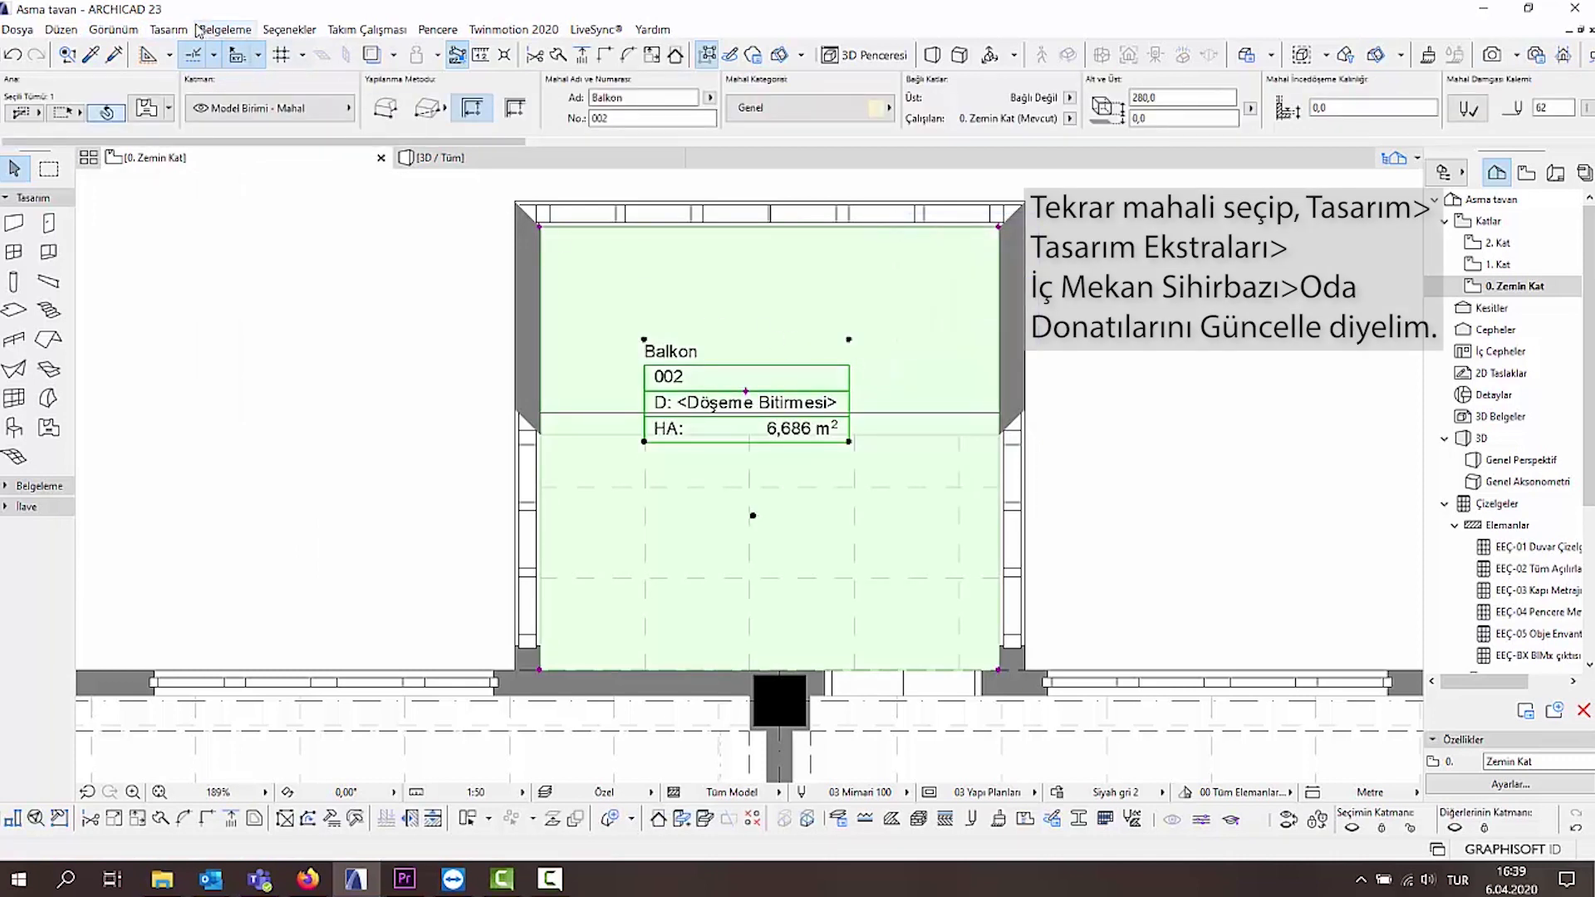
Update the Balkon's room accessories so its ceiling grid fits the enlarged zone.
{"action": "left_click", "coordinate": [168, 30]}
{"action": "mouse_move", "coordinate": [216, 405]}
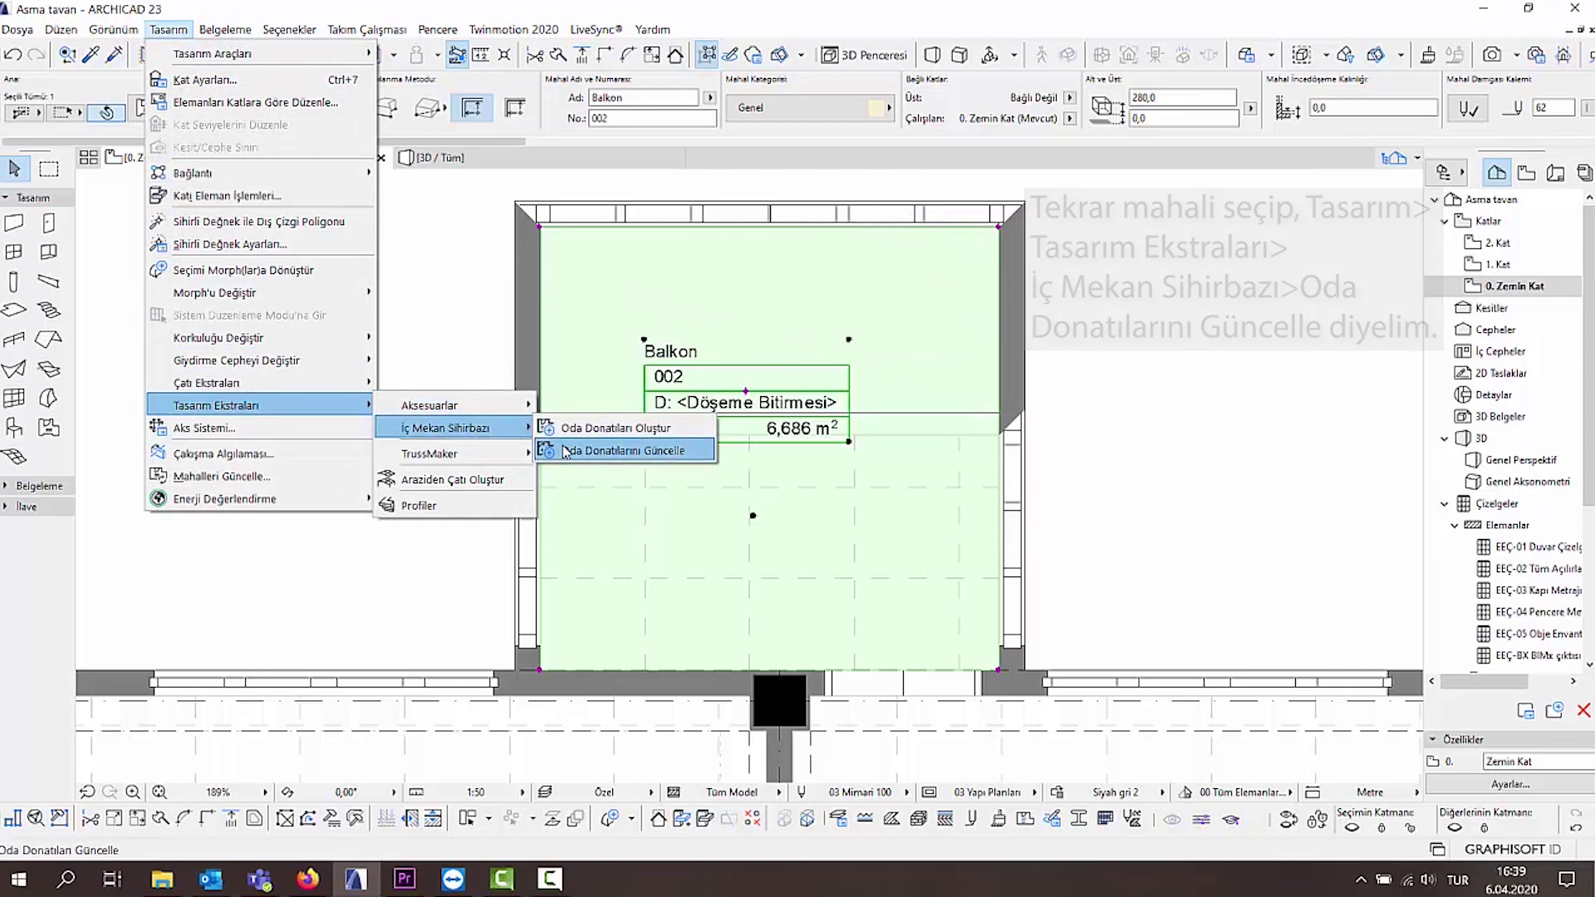
{"action": "left_click", "coordinate": [673, 454]}
{"action": "key", "text": "Escape"}
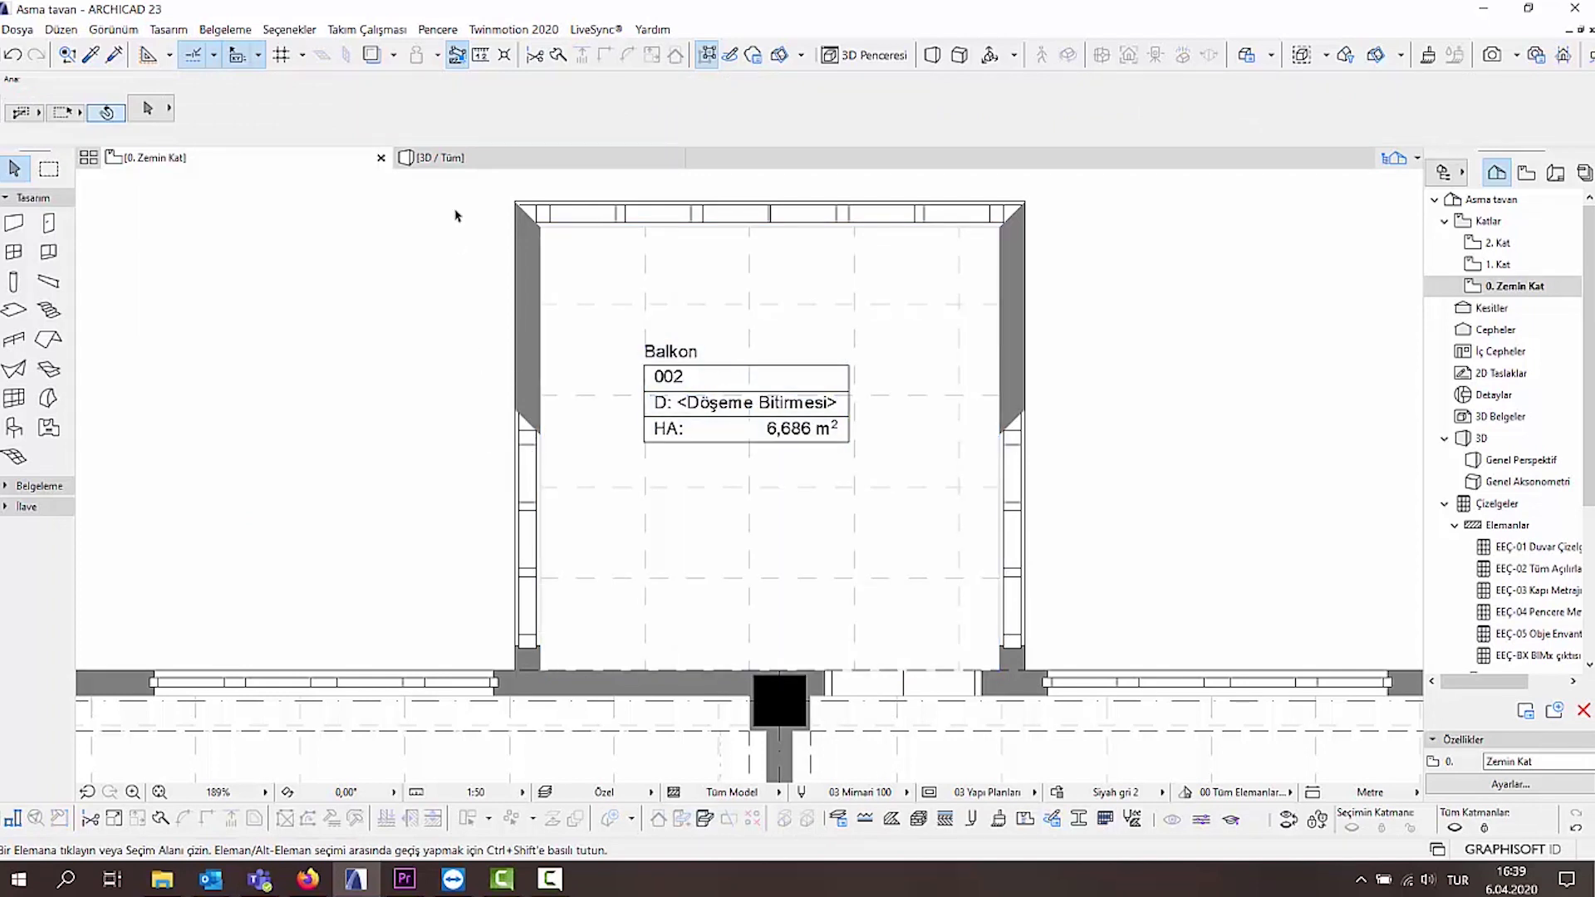
Check the extended balcony ceiling in 3D, then return to the plan around Mutfak and Salon.
{"action": "left_click", "coordinate": [443, 165]}
{"action": "left_click", "coordinate": [421, 513]}
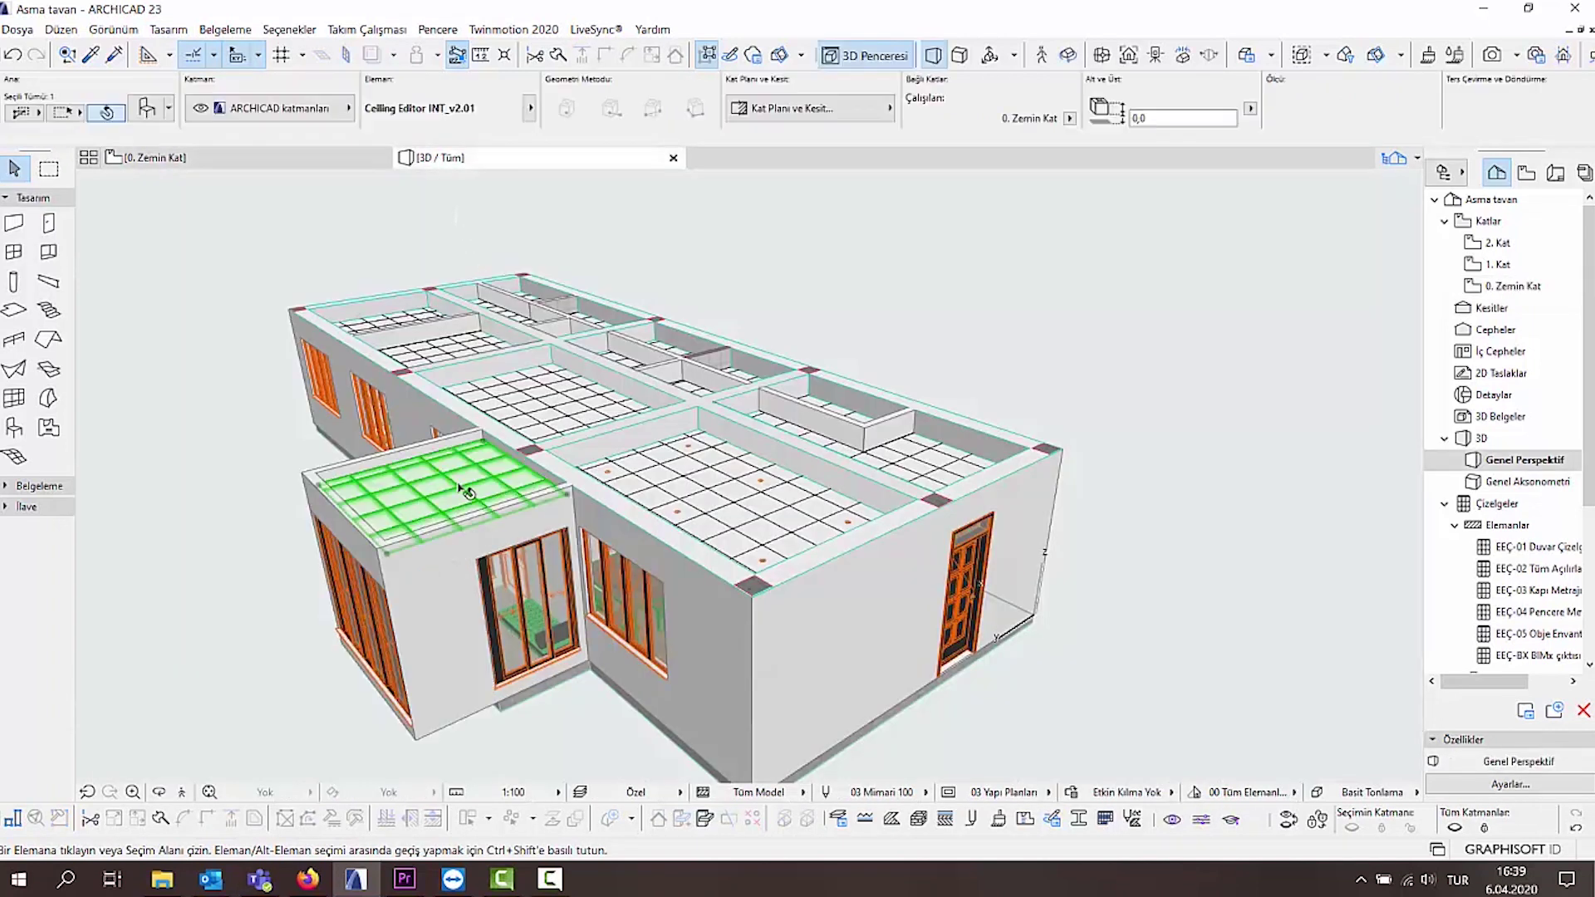
{"action": "key", "text": "Escape"}
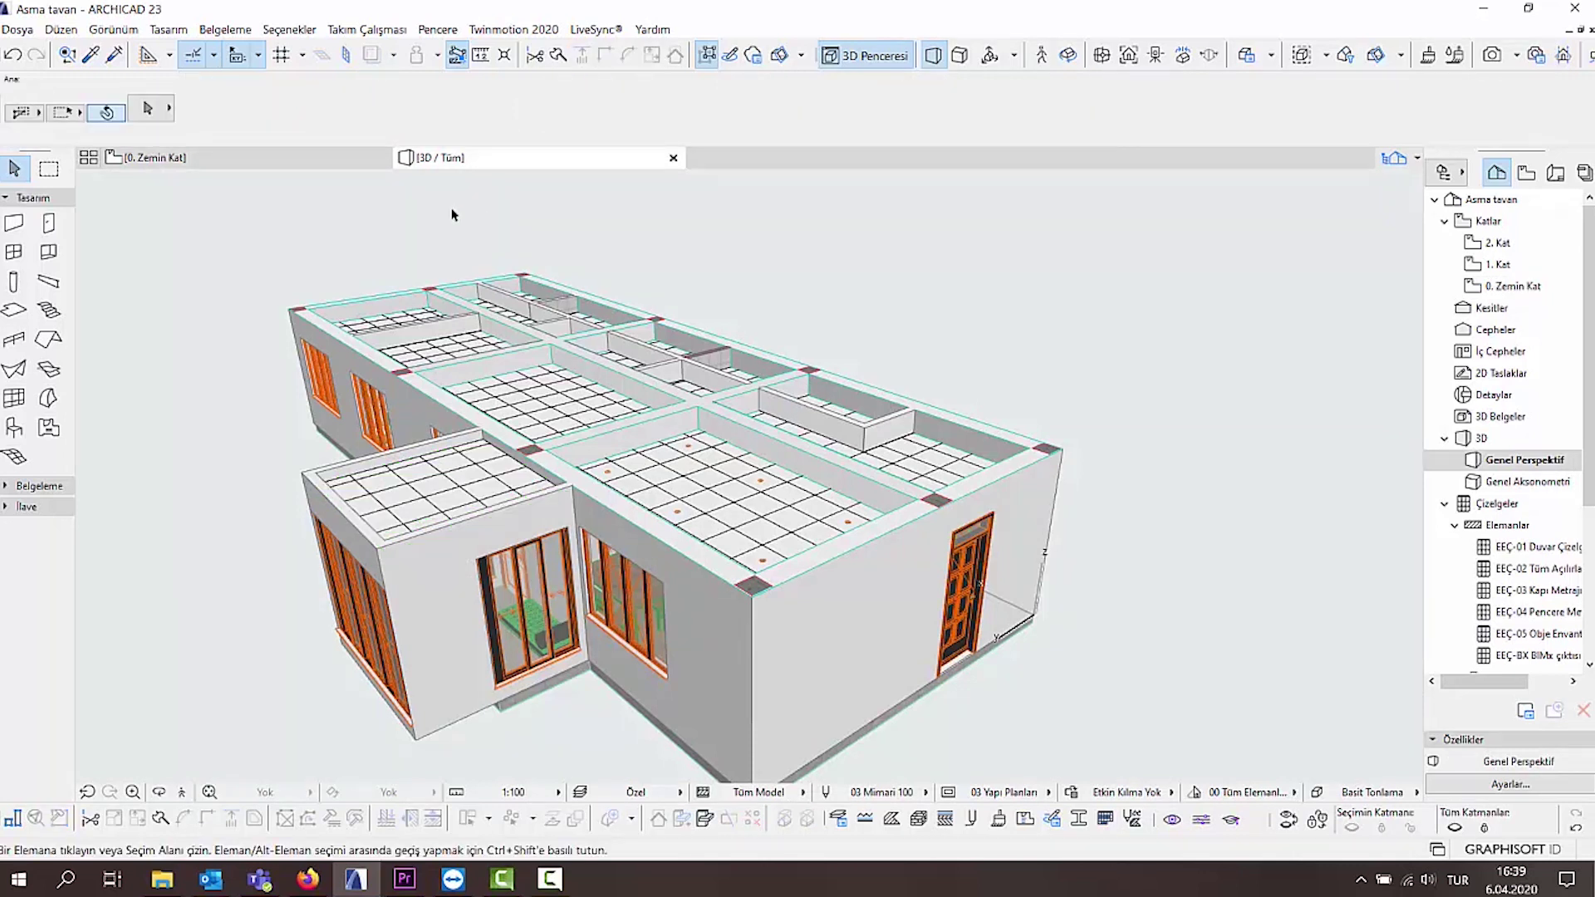
{"action": "left_click", "coordinate": [345, 160]}
{"action": "scroll", "coordinate": [304, 569], "scroll_direction": "down", "scroll_amount": 2}
{"action": "mouse_move", "coordinate": [335, 581]}
{"action": "middle_mouse_down"}
{"action": "mouse_move", "coordinate": [697, 324]}
{"action": "mouse_move", "coordinate": [712, 213]}
{"action": "middle_mouse_up"}
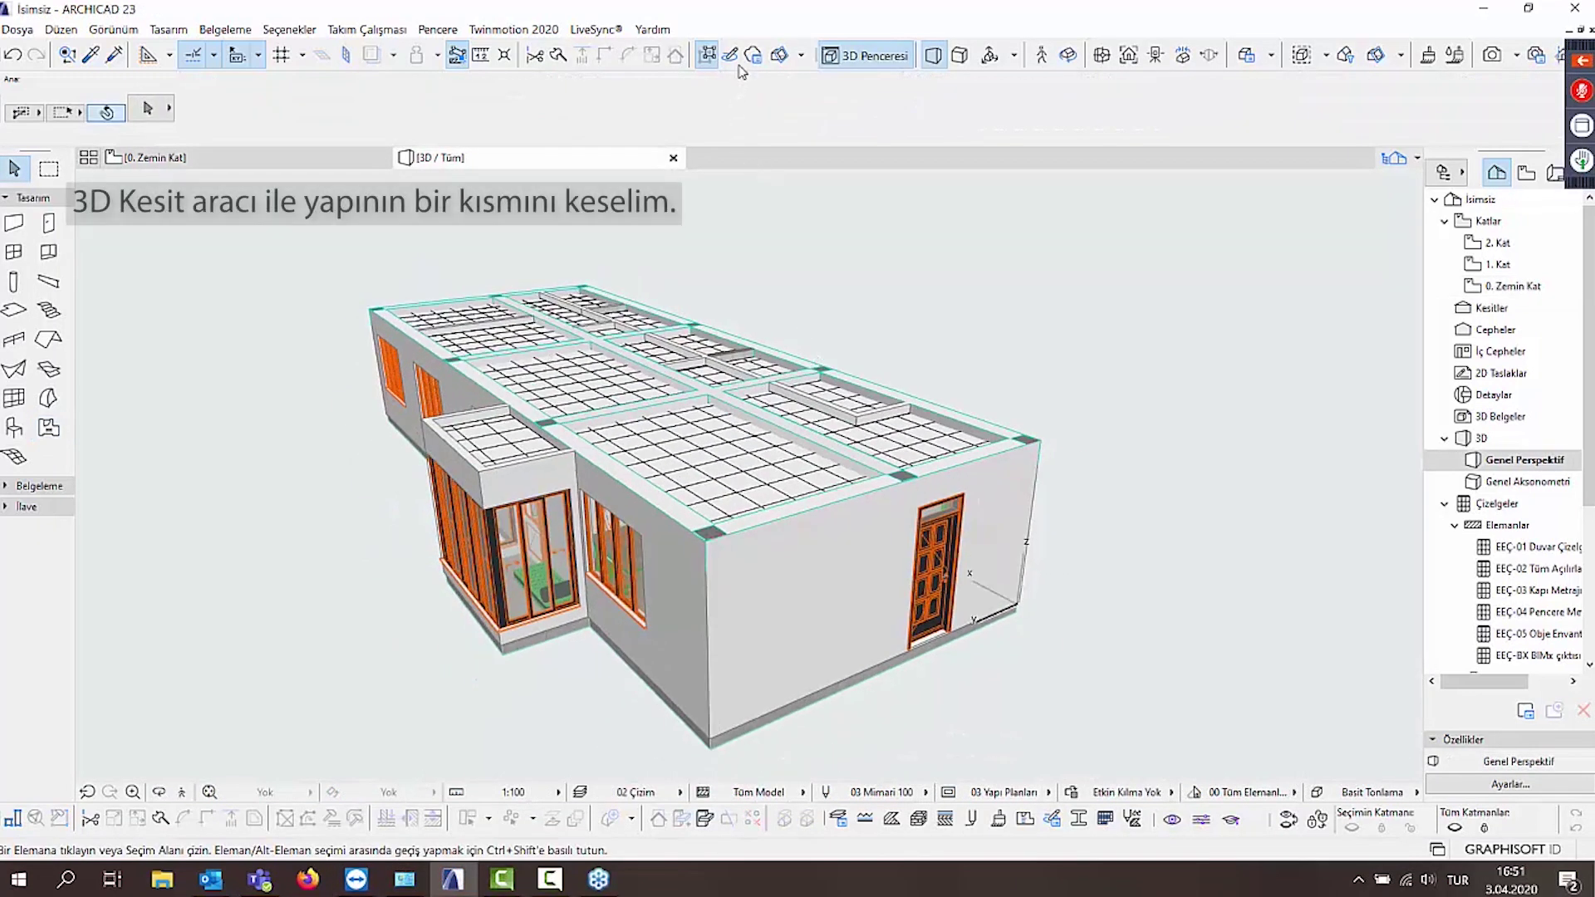
Cut the building with a 3D cutaway plane and orbit to a front view of the interiors.
{"action": "key", "text": "ctrl+alt+c"}
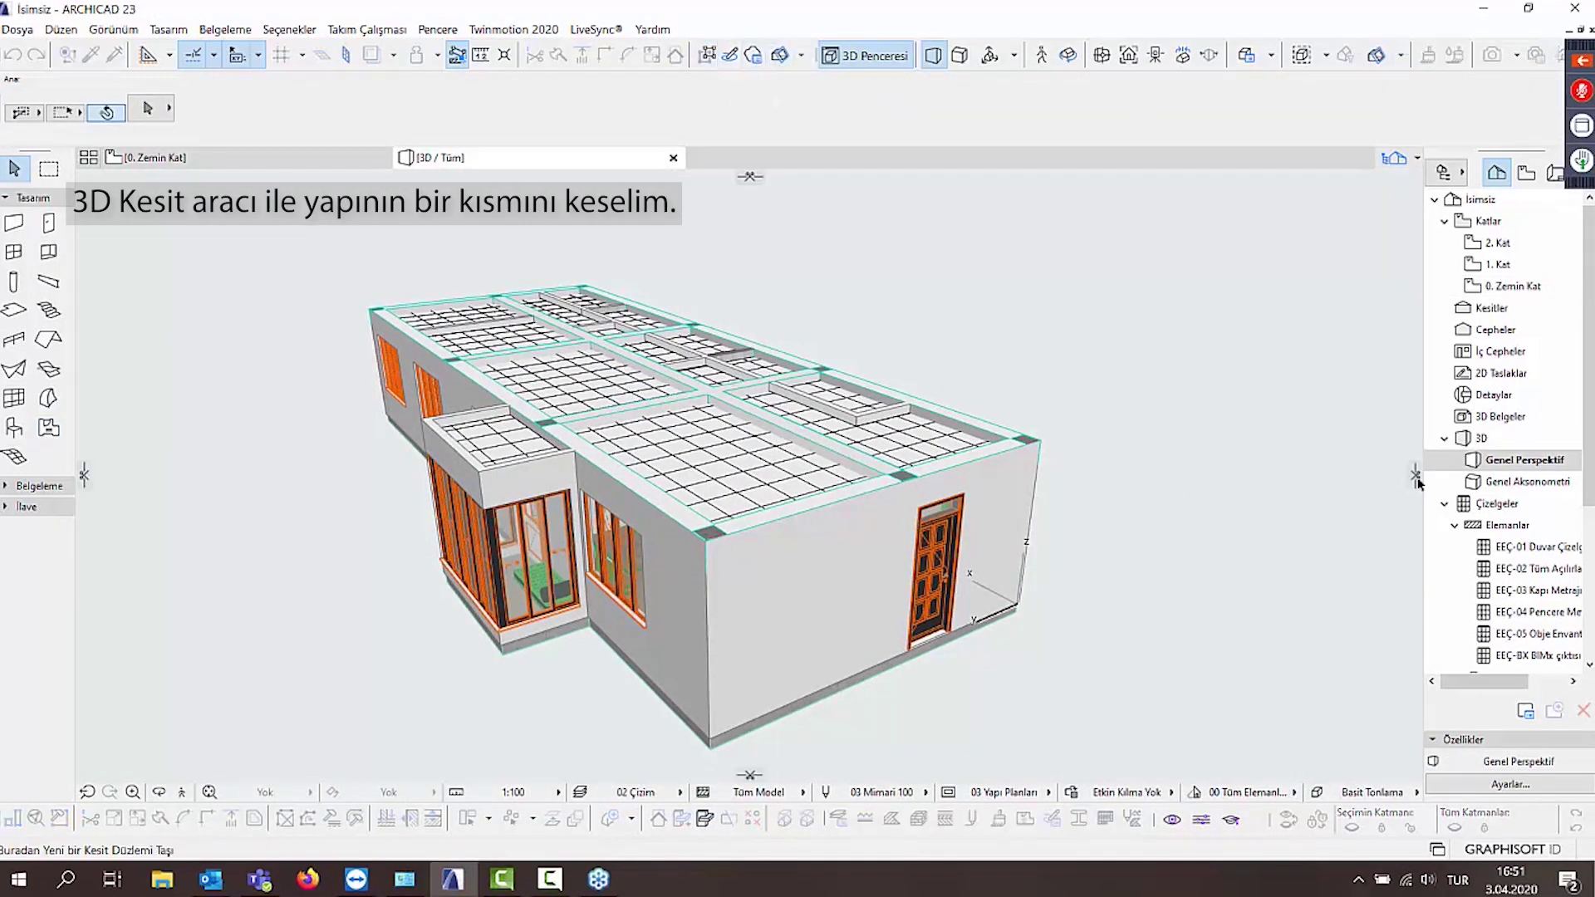
{"action": "left_click", "coordinate": [852, 365]}
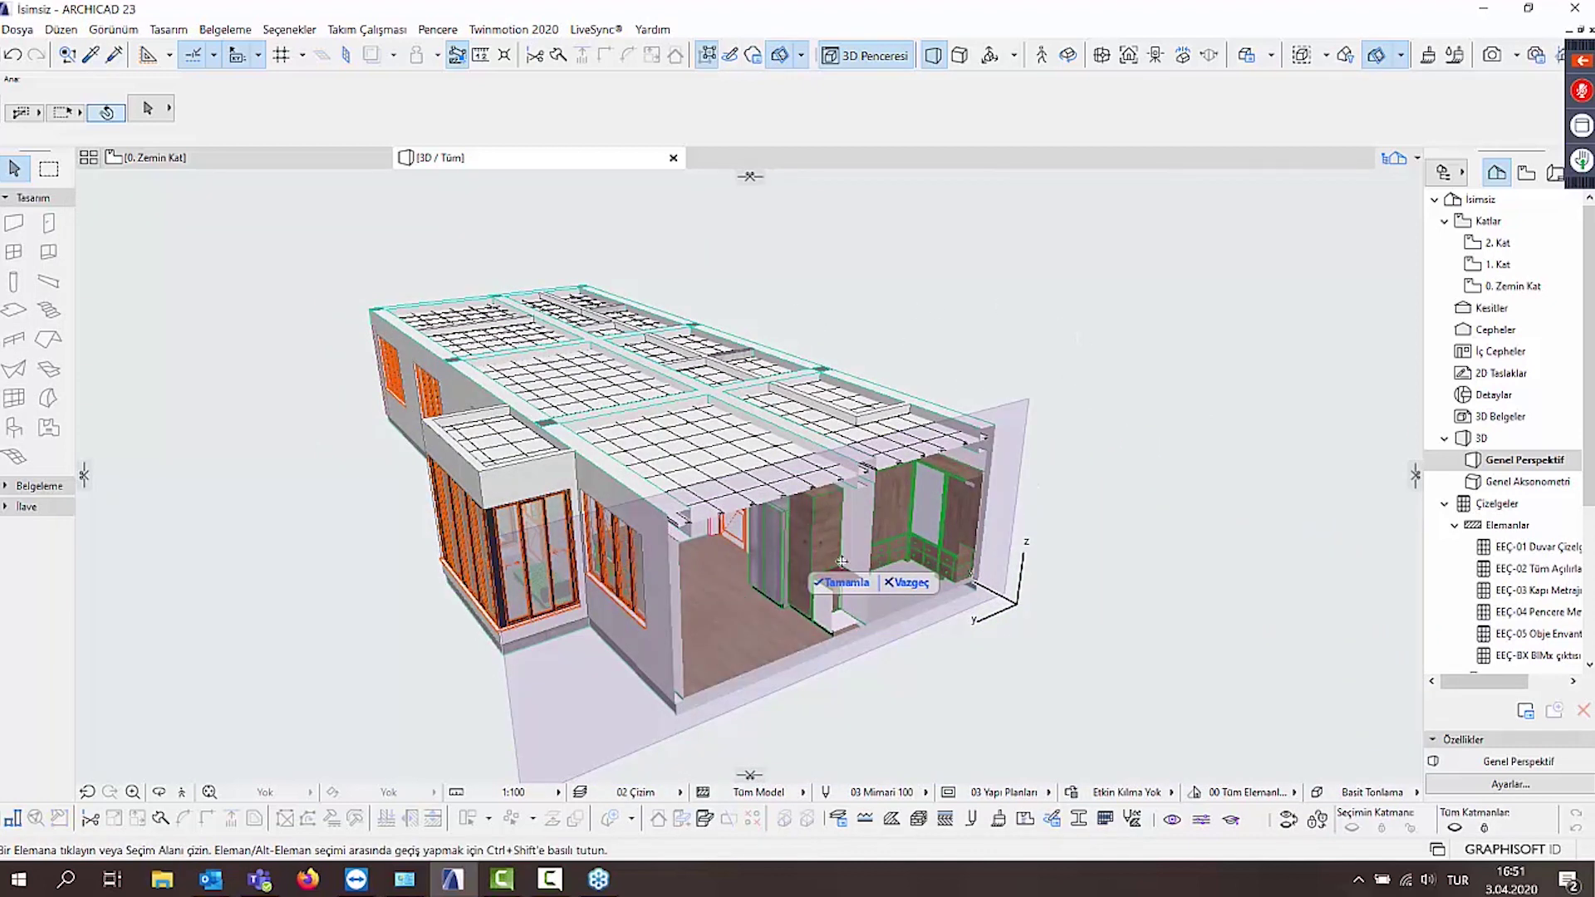
{"action": "left_click", "coordinate": [837, 584]}
{"action": "left_click_drag", "start_coordinate": [836, 586], "coordinate": [788, 490]}
{"action": "scroll", "coordinate": [836, 569], "scroll_direction": "up", "scroll_amount": 3}
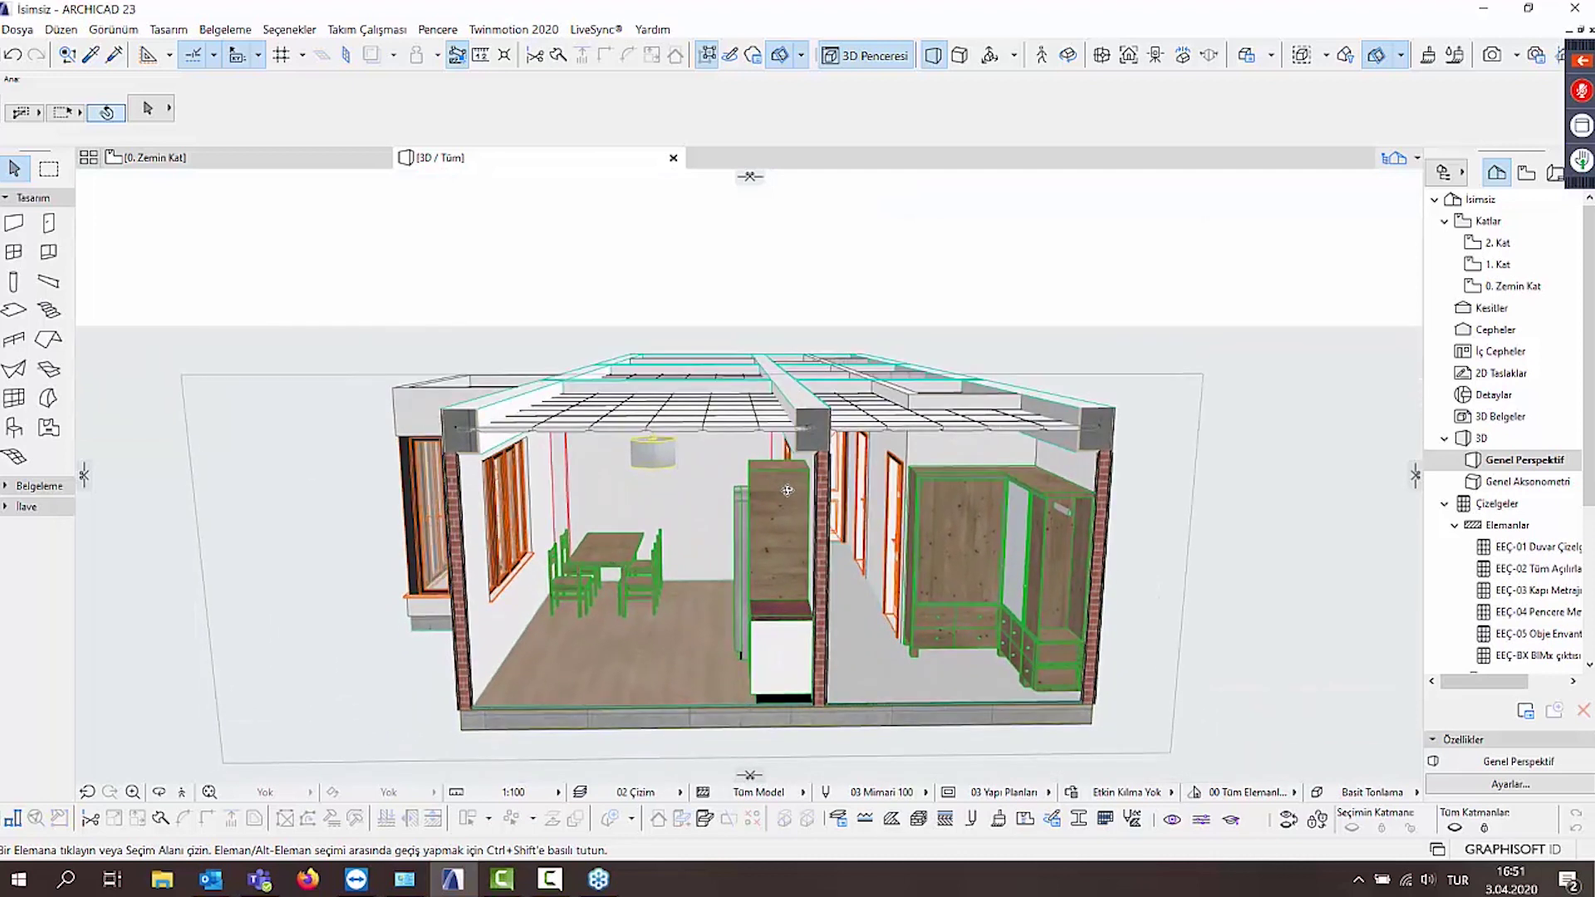
Add a Name criterion from ID and Categories in Find & Select.
{"action": "key", "text": "ctrl+f"}
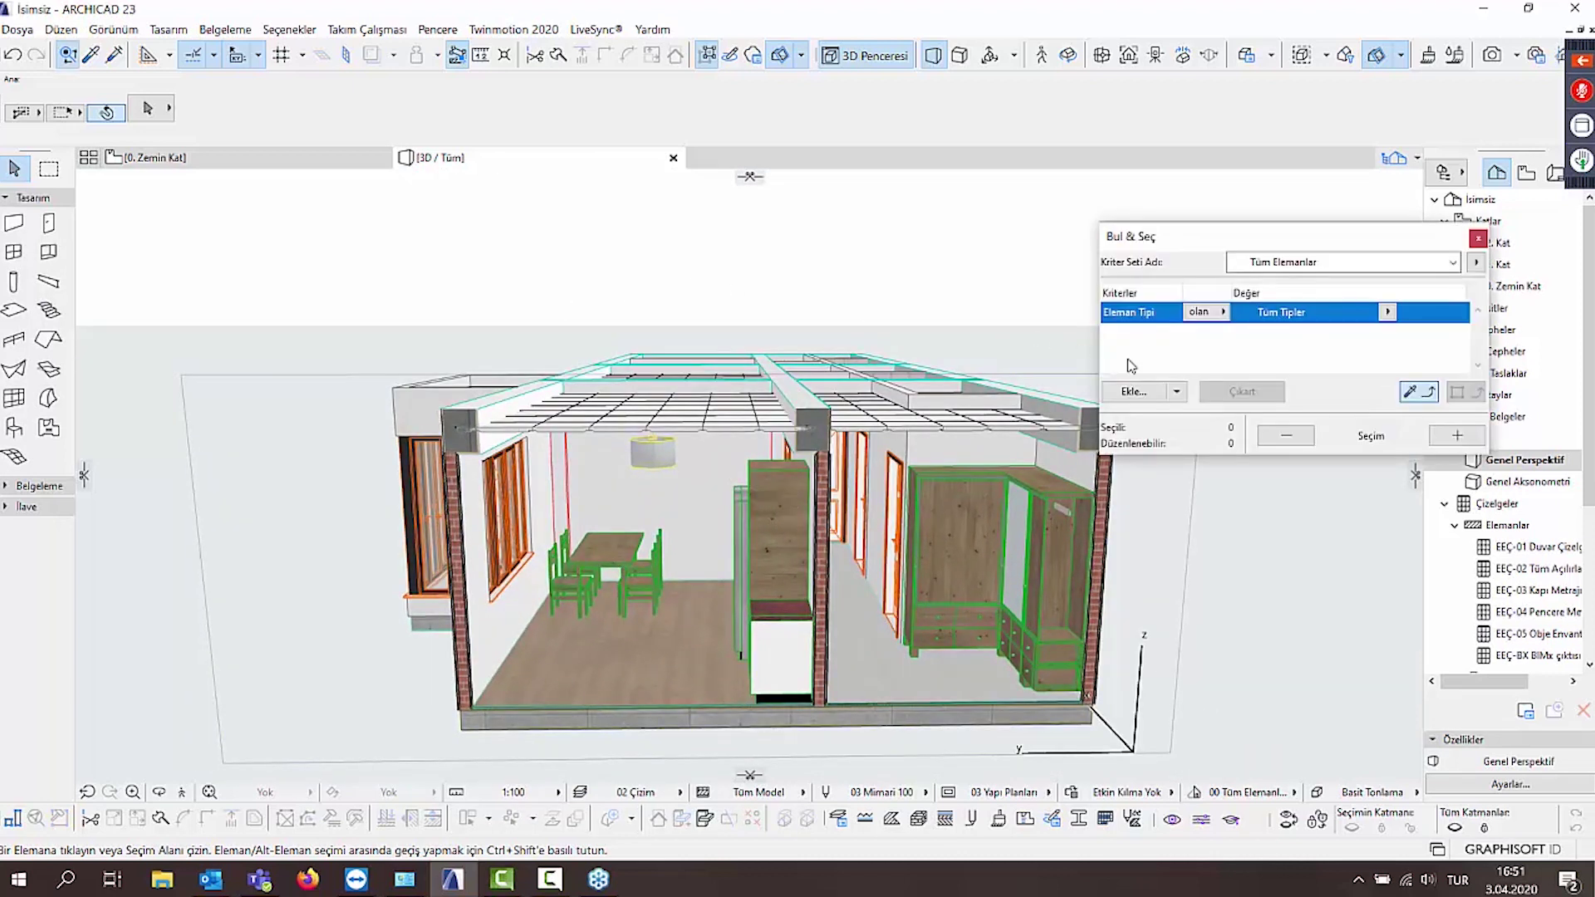
{"action": "left_click", "coordinate": [1135, 391]}
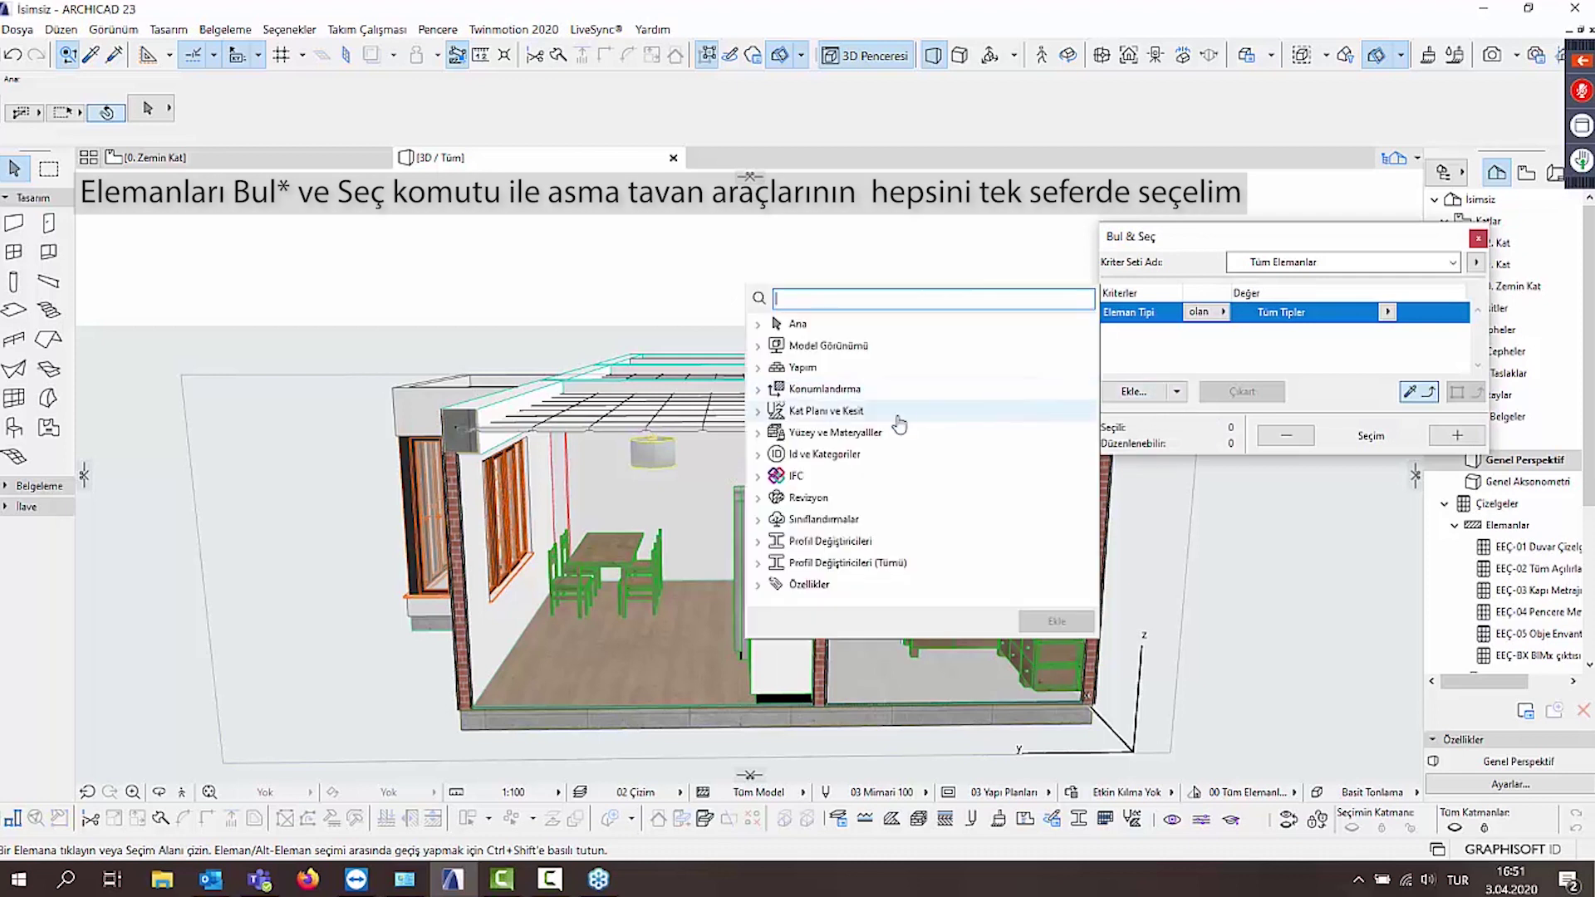
{"action": "left_click", "coordinate": [758, 455]}
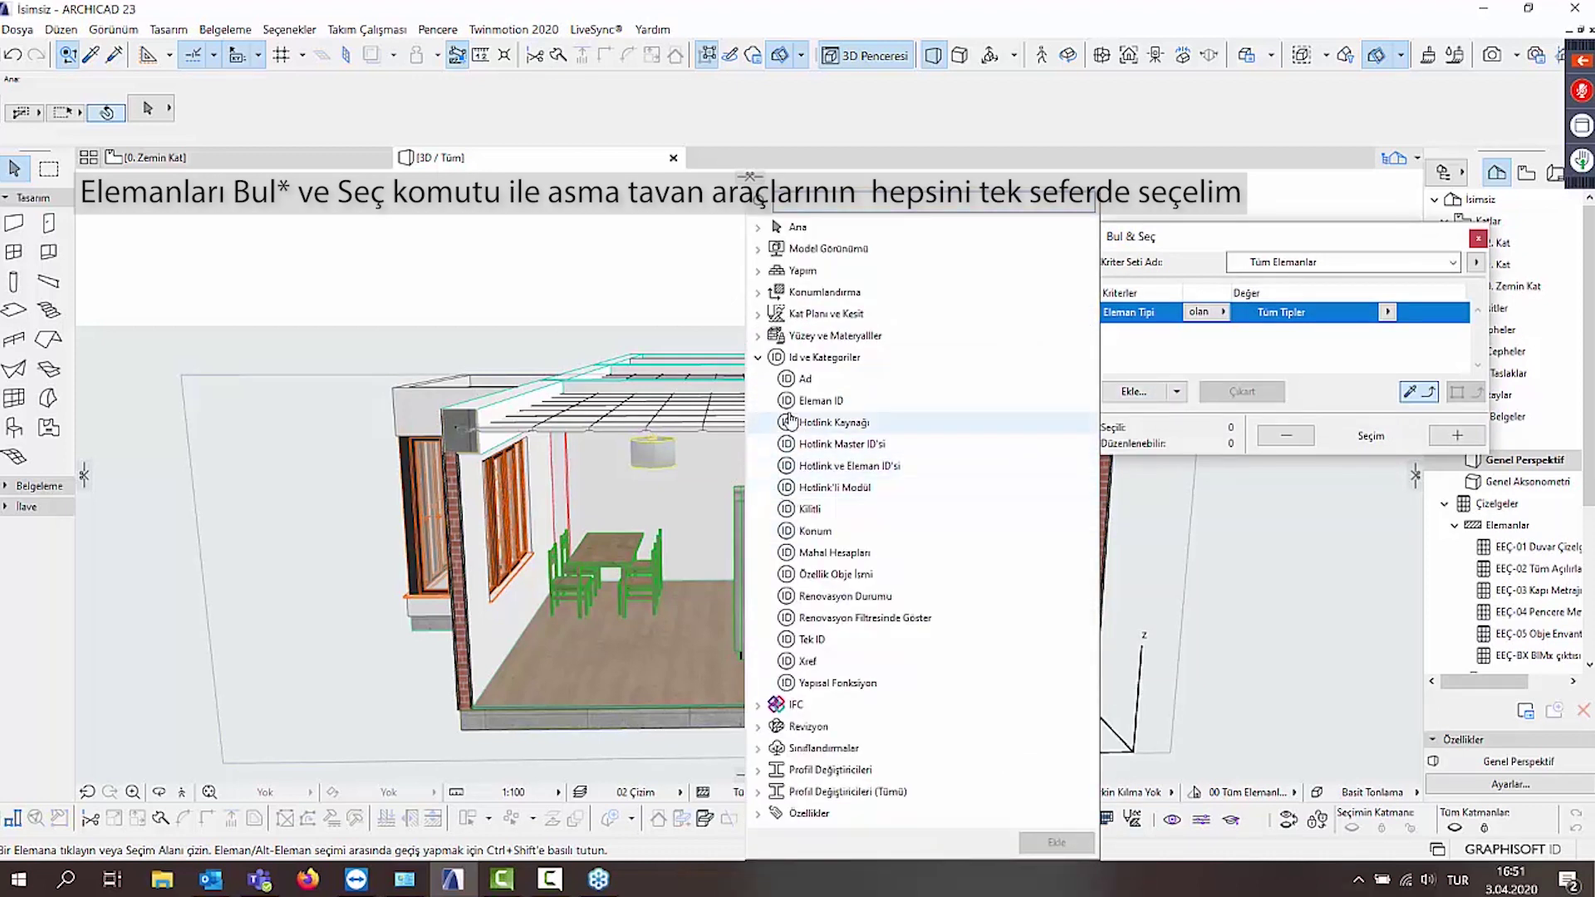
{"action": "double_click", "coordinate": [805, 379]}
{"action": "left_click", "coordinate": [1356, 372]}
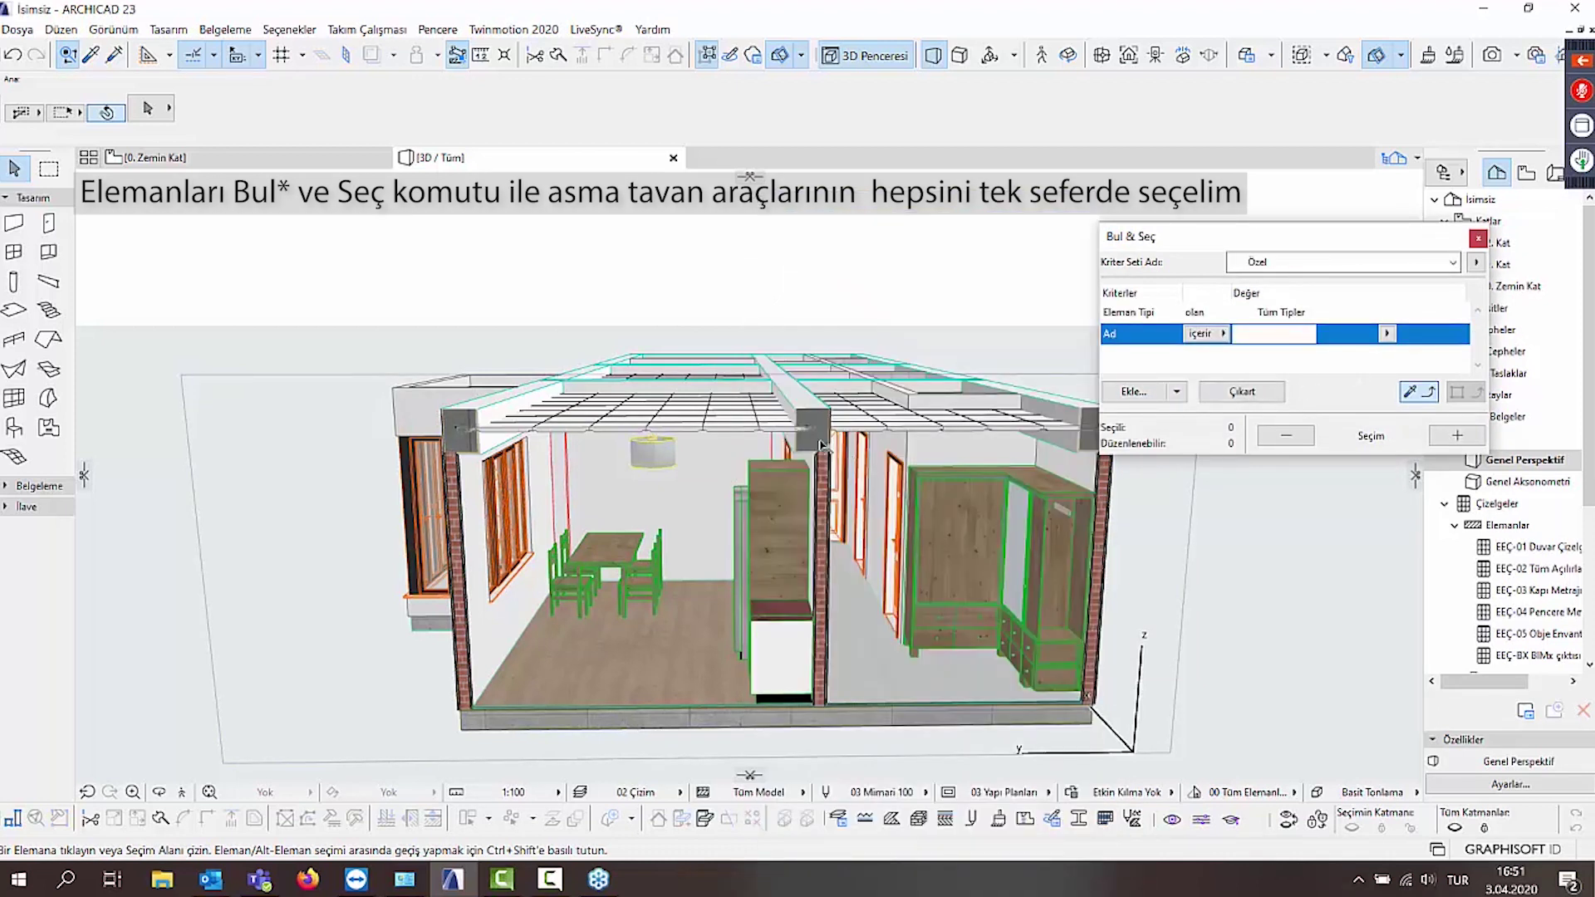
Fill the Name criterion from a picked ceiling and select all 13 Ceiling Editor INT objects.
{"action": "left_click", "coordinate": [735, 442]}
{"action": "left_click", "coordinate": [1470, 396]}
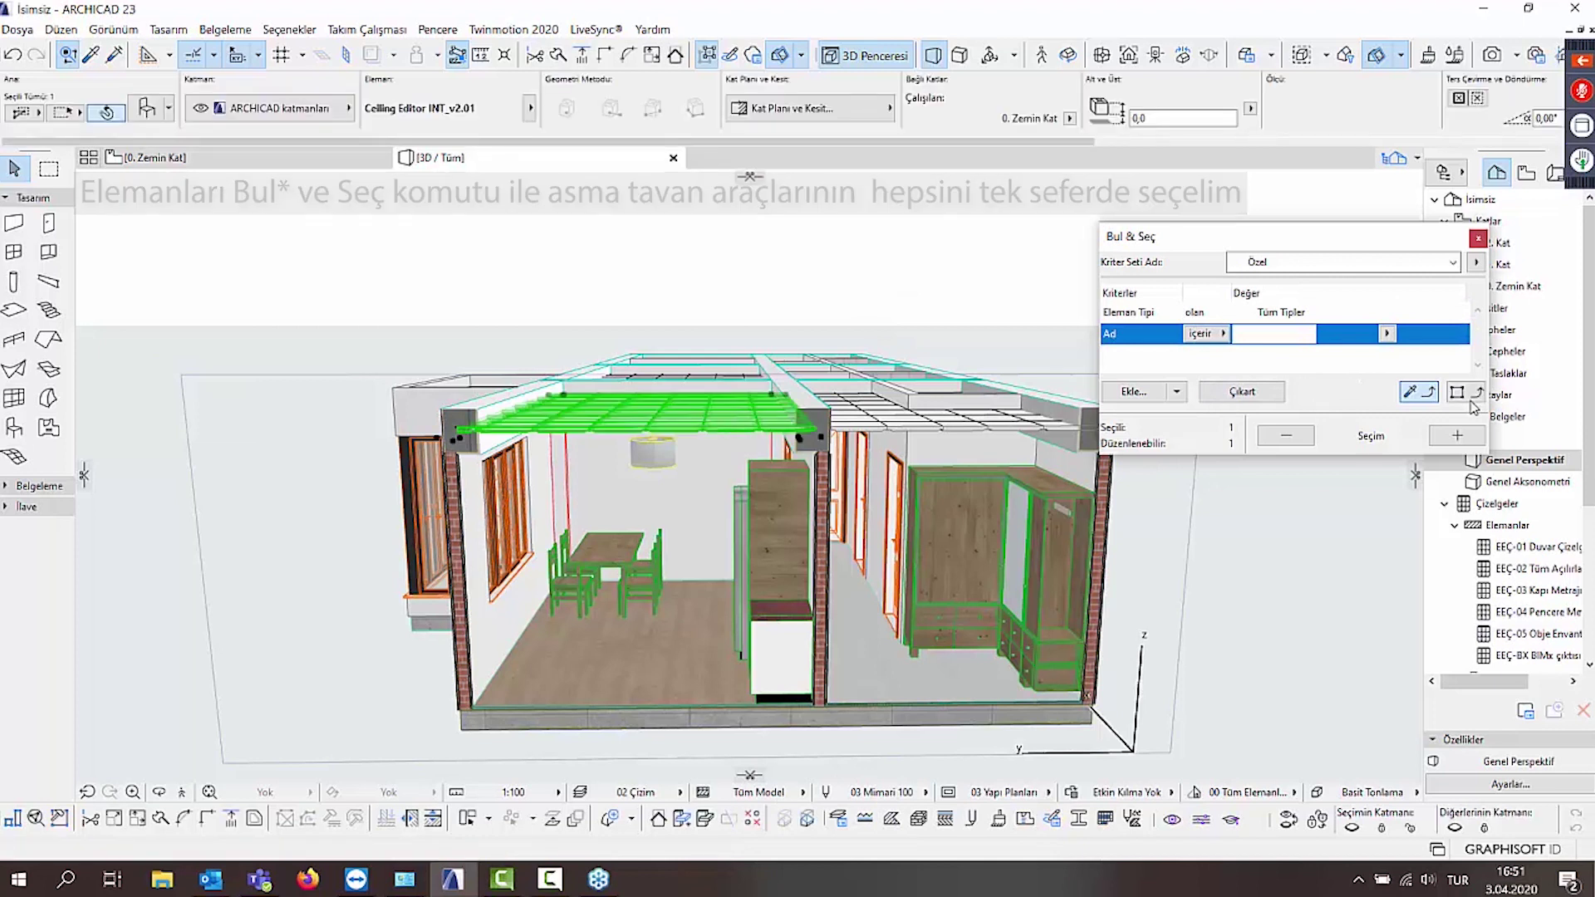
{"action": "left_click", "coordinate": [1454, 439]}
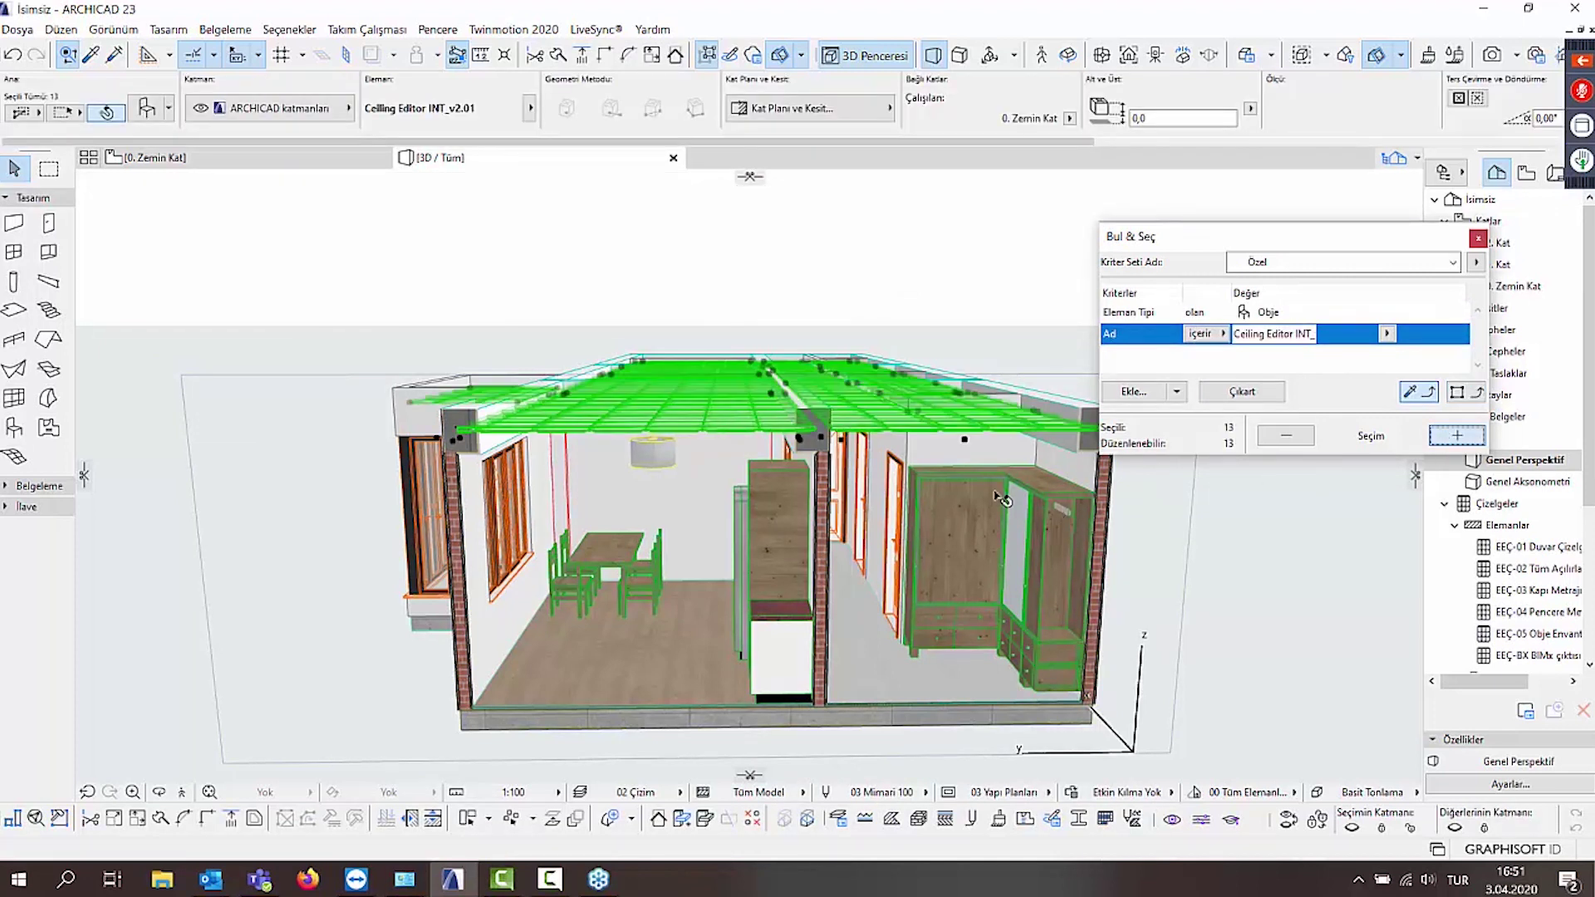
{"action": "scroll", "coordinate": [829, 448], "scroll_direction": "up", "scroll_amount": 1}
{"action": "scroll", "coordinate": [827, 448], "scroll_direction": "up", "scroll_amount": 2}
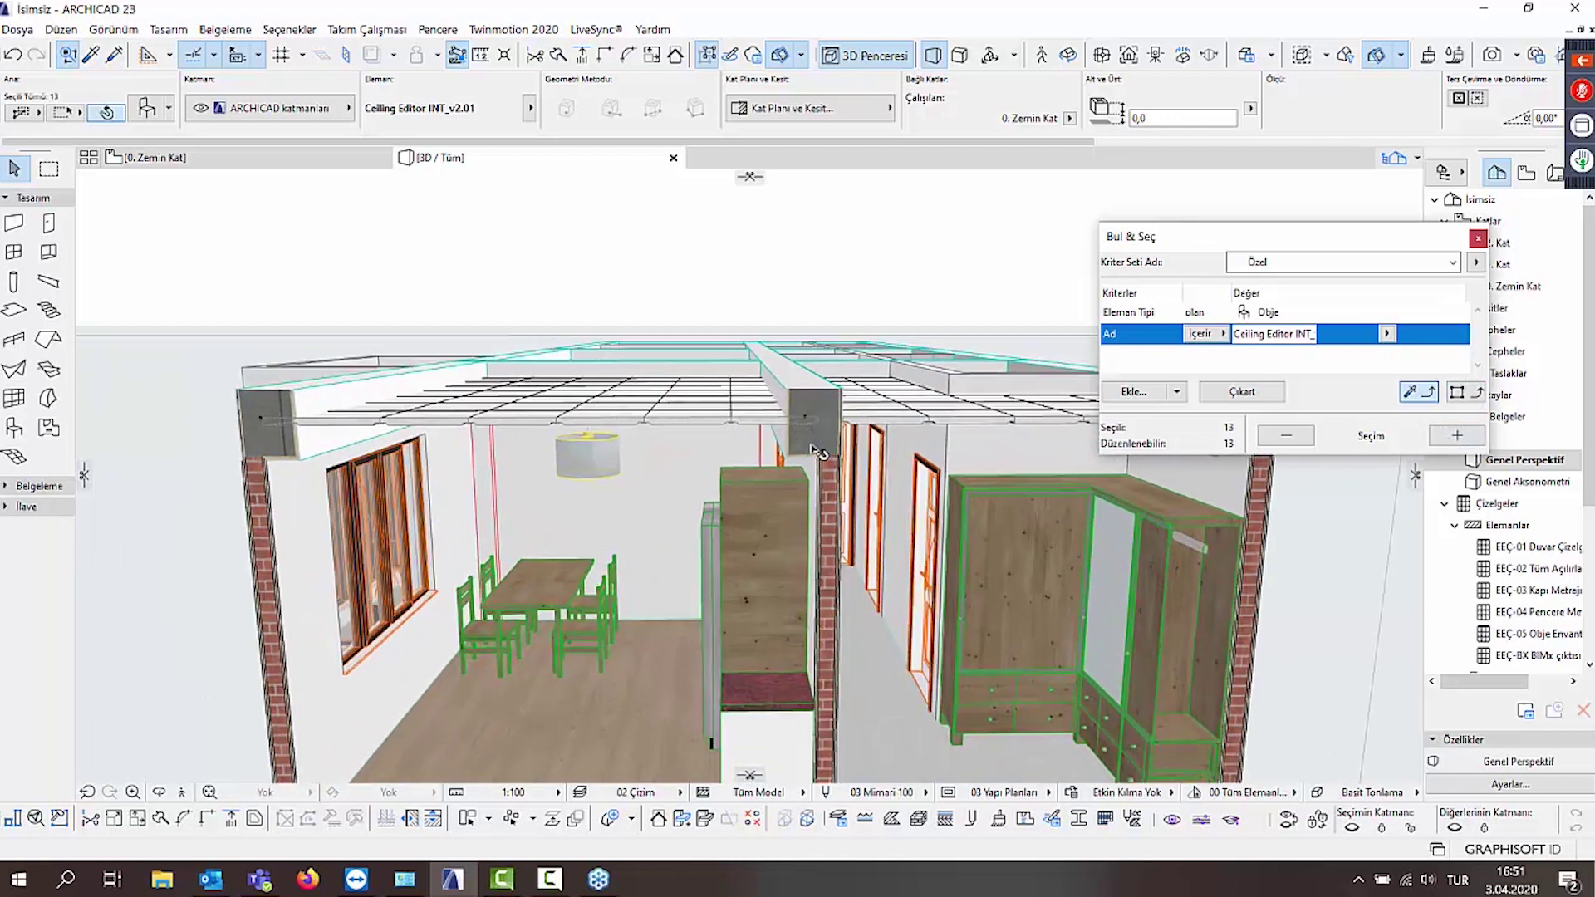
{"action": "scroll", "coordinate": [823, 450], "scroll_direction": "up", "scroll_amount": 2}
{"action": "scroll", "coordinate": [819, 449], "scroll_direction": "up", "scroll_amount": 2}
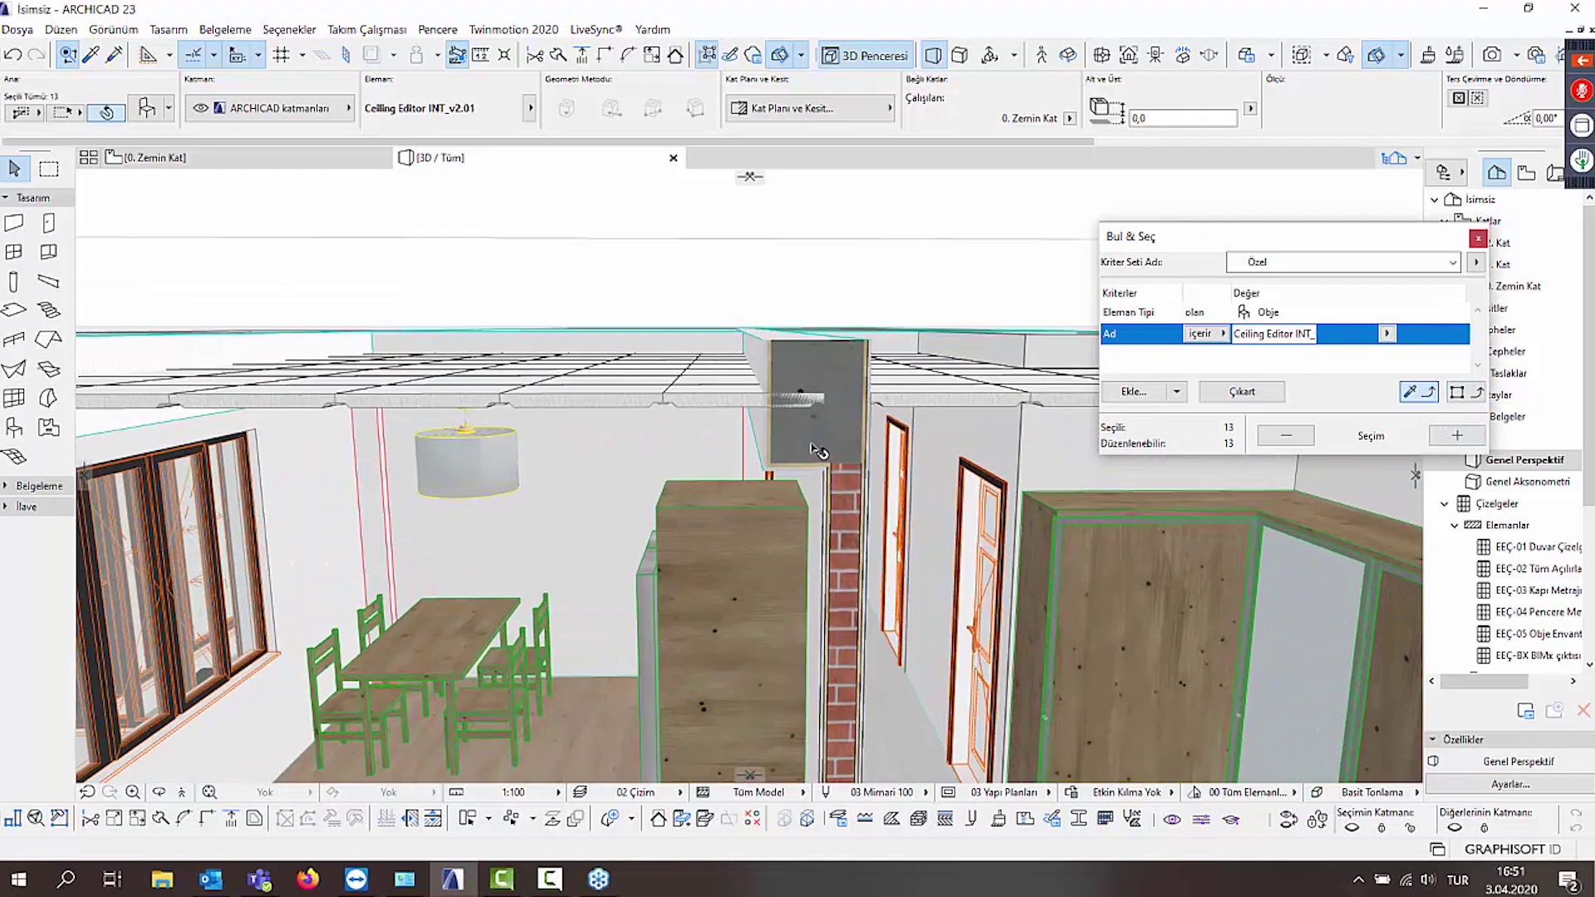
Measure the ceiling height and lower the suspended ceilings with a -25 elevation offset.
{"action": "key", "text": "m"}
{"action": "left_click", "coordinate": [829, 405]}
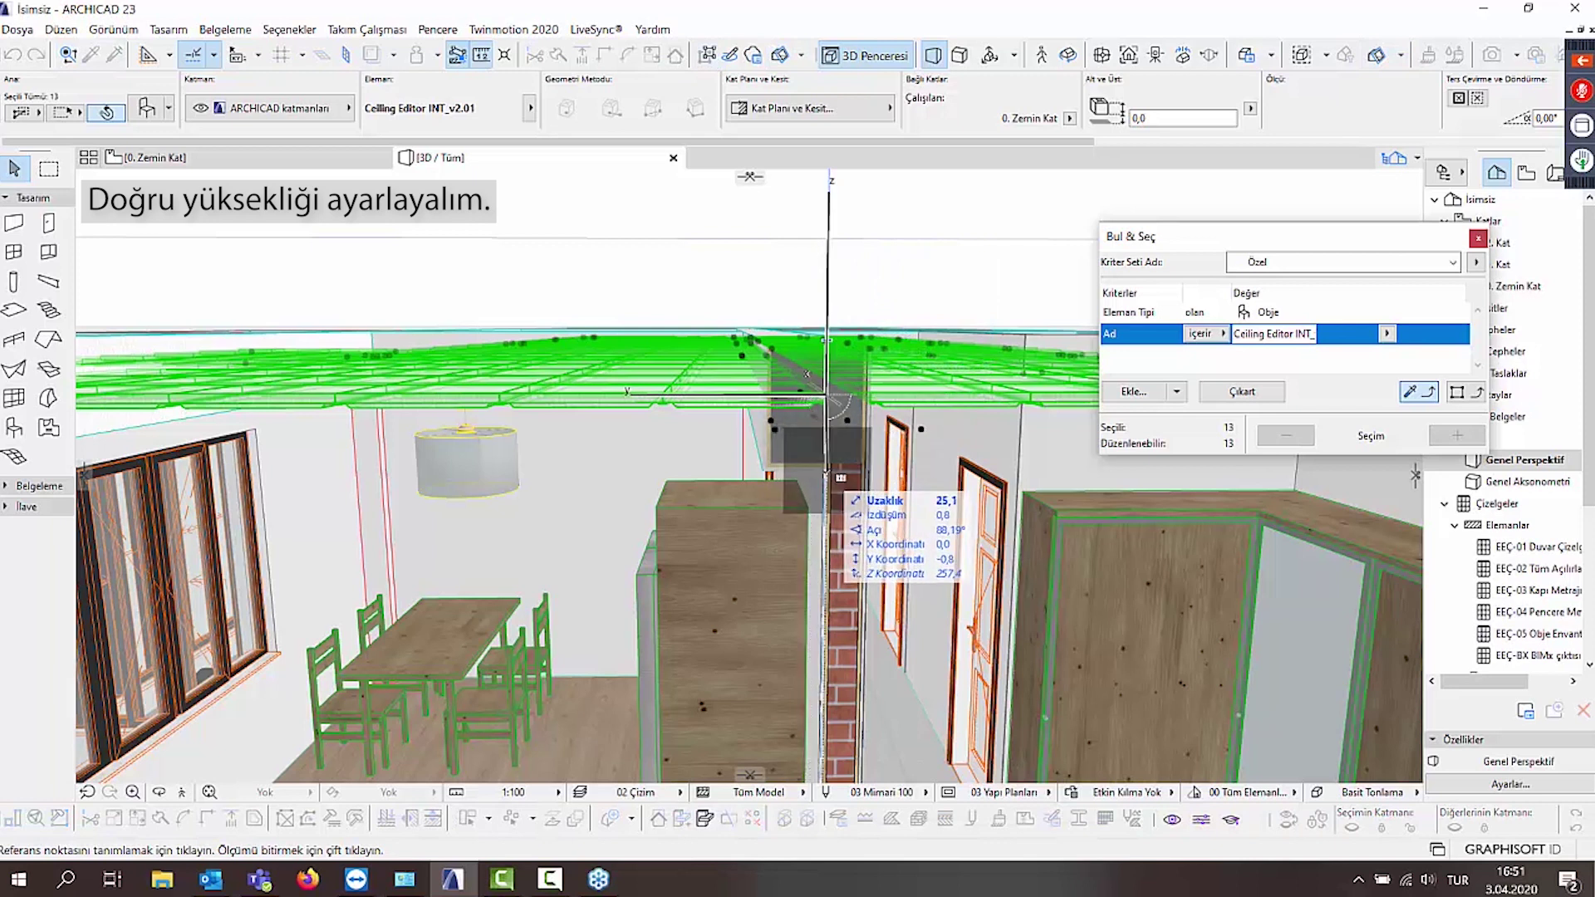
{"action": "key", "text": "Escape"}
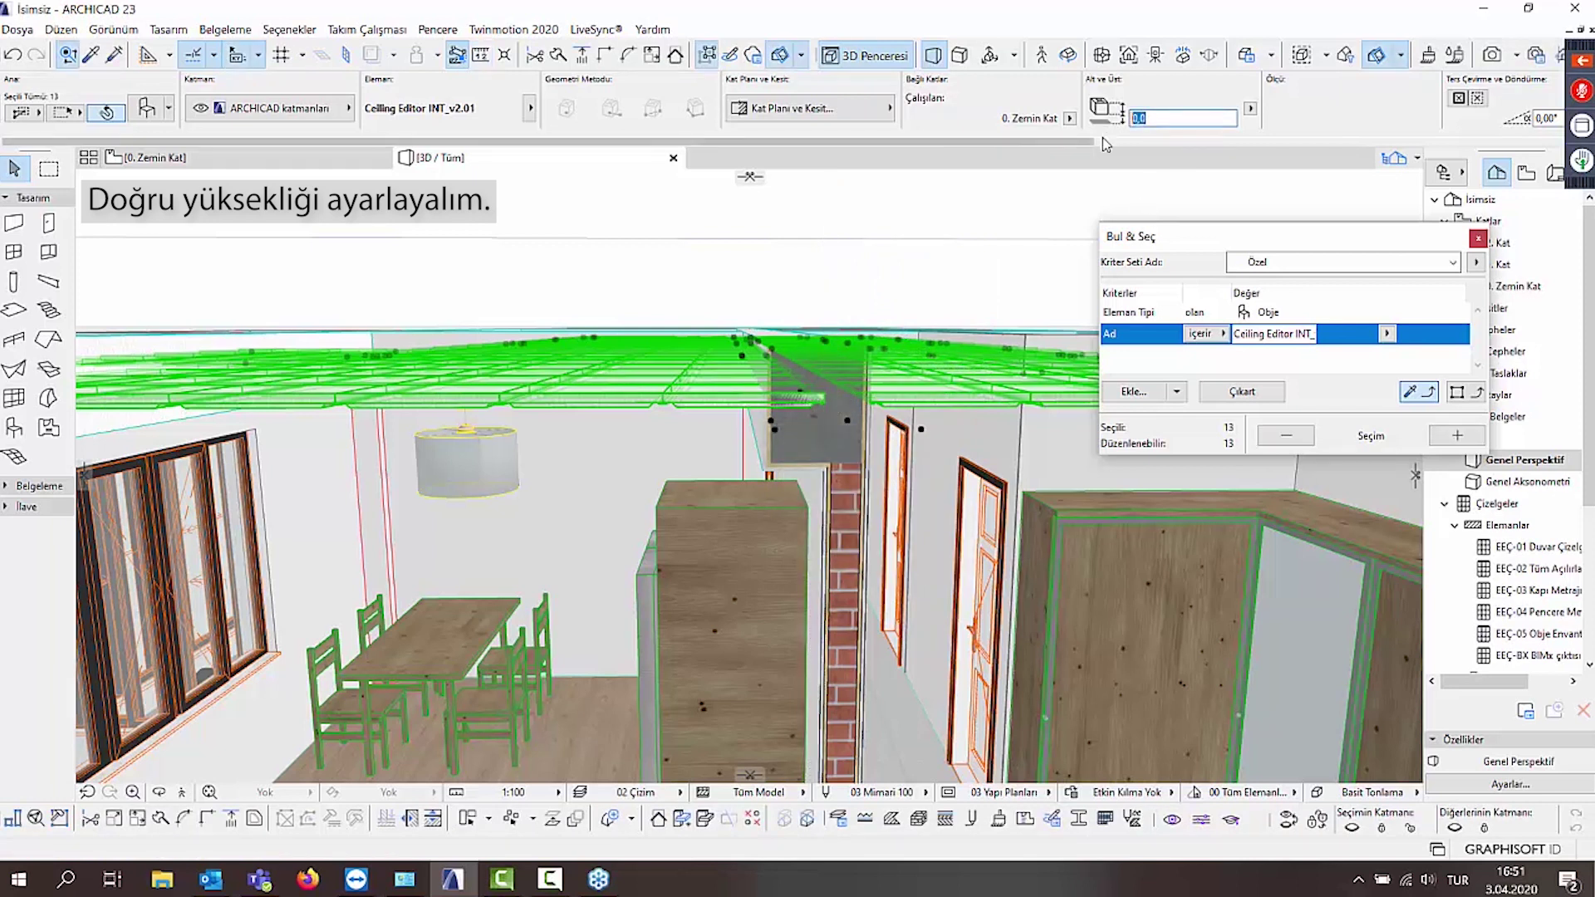
{"action": "key", "text": "Return"}
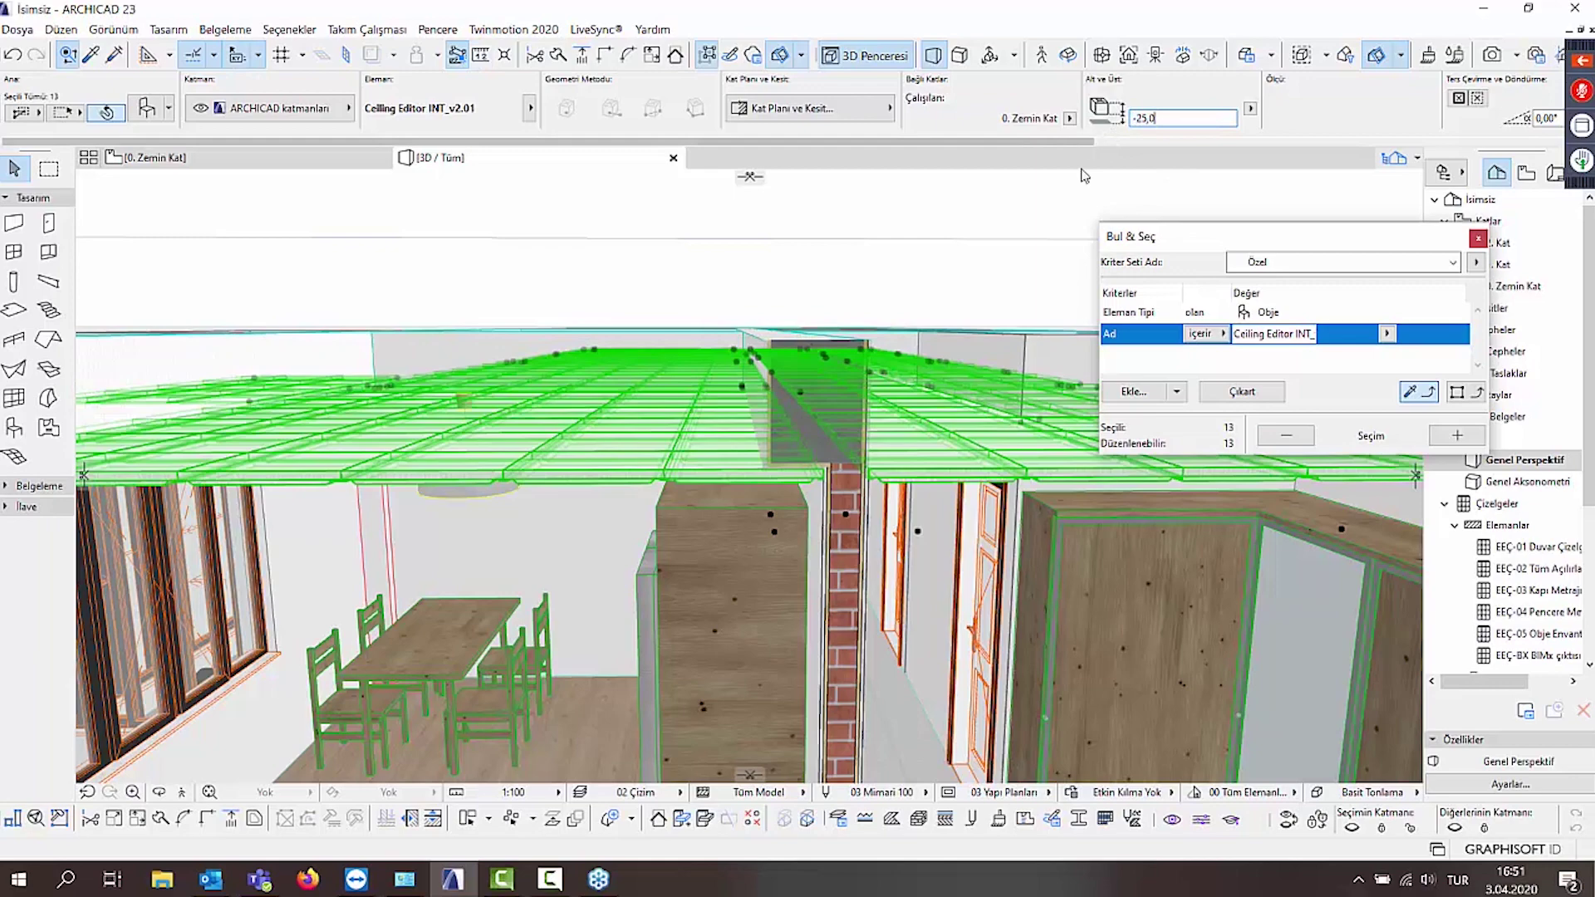
{"action": "key", "text": "Escape"}
On the ground floor plan, select the kitchen's Ceiling Editor INT_ ceiling object.
{"action": "left_click", "coordinate": [150, 157]}
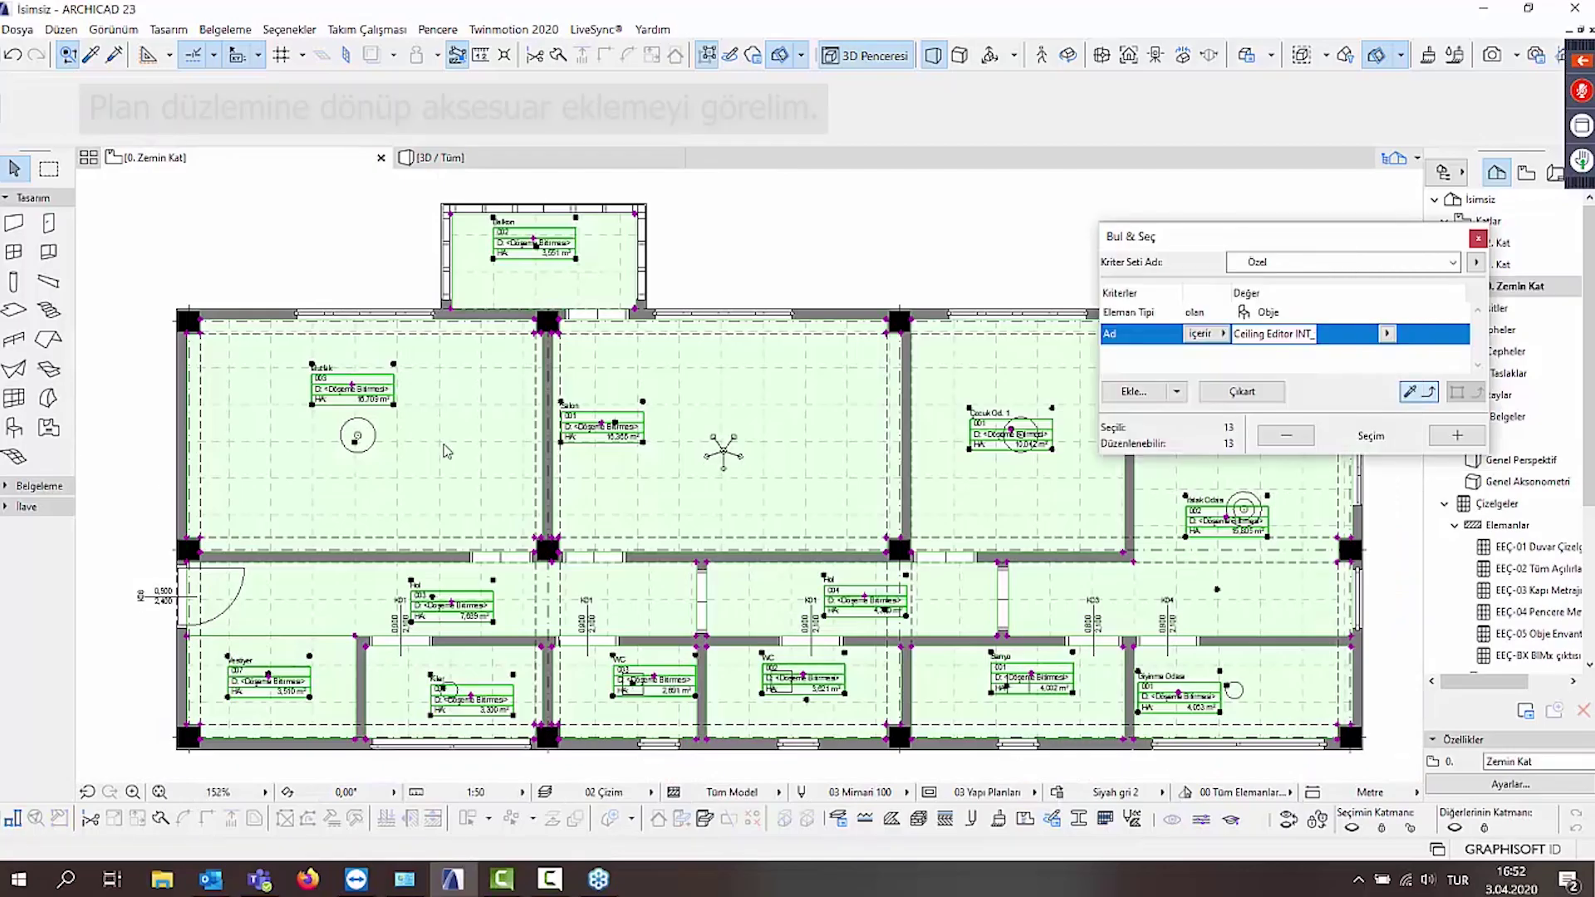
{"action": "key", "text": "Escape"}
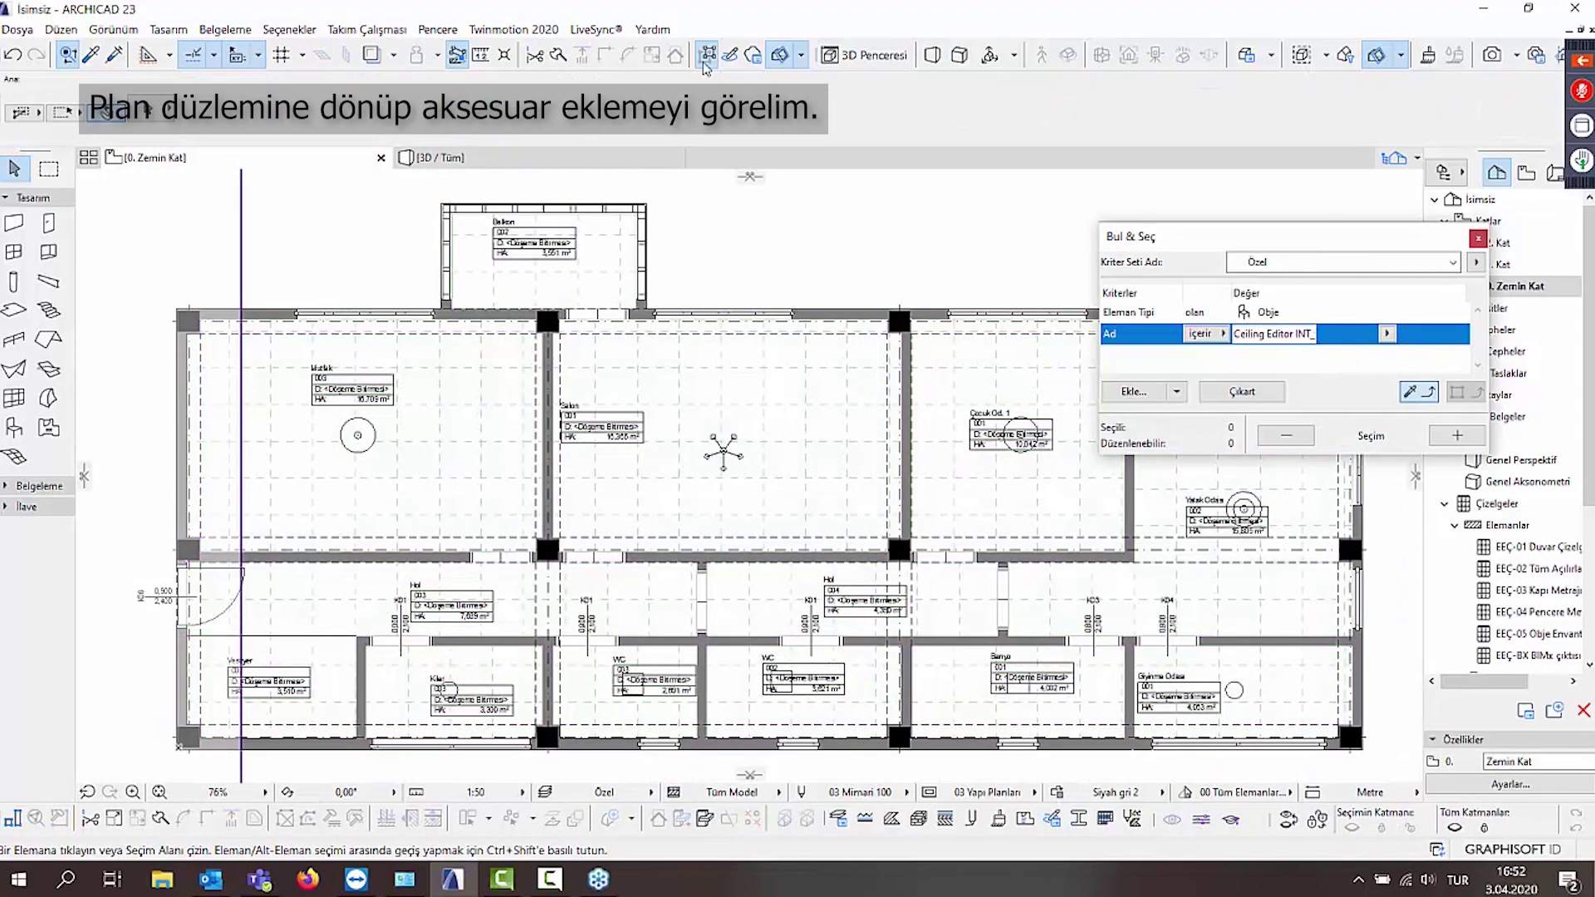
{"action": "scroll", "coordinate": [242, 445], "scroll_direction": "up", "scroll_amount": 2}
{"action": "scroll", "coordinate": [366, 456], "scroll_direction": "up", "scroll_amount": 2}
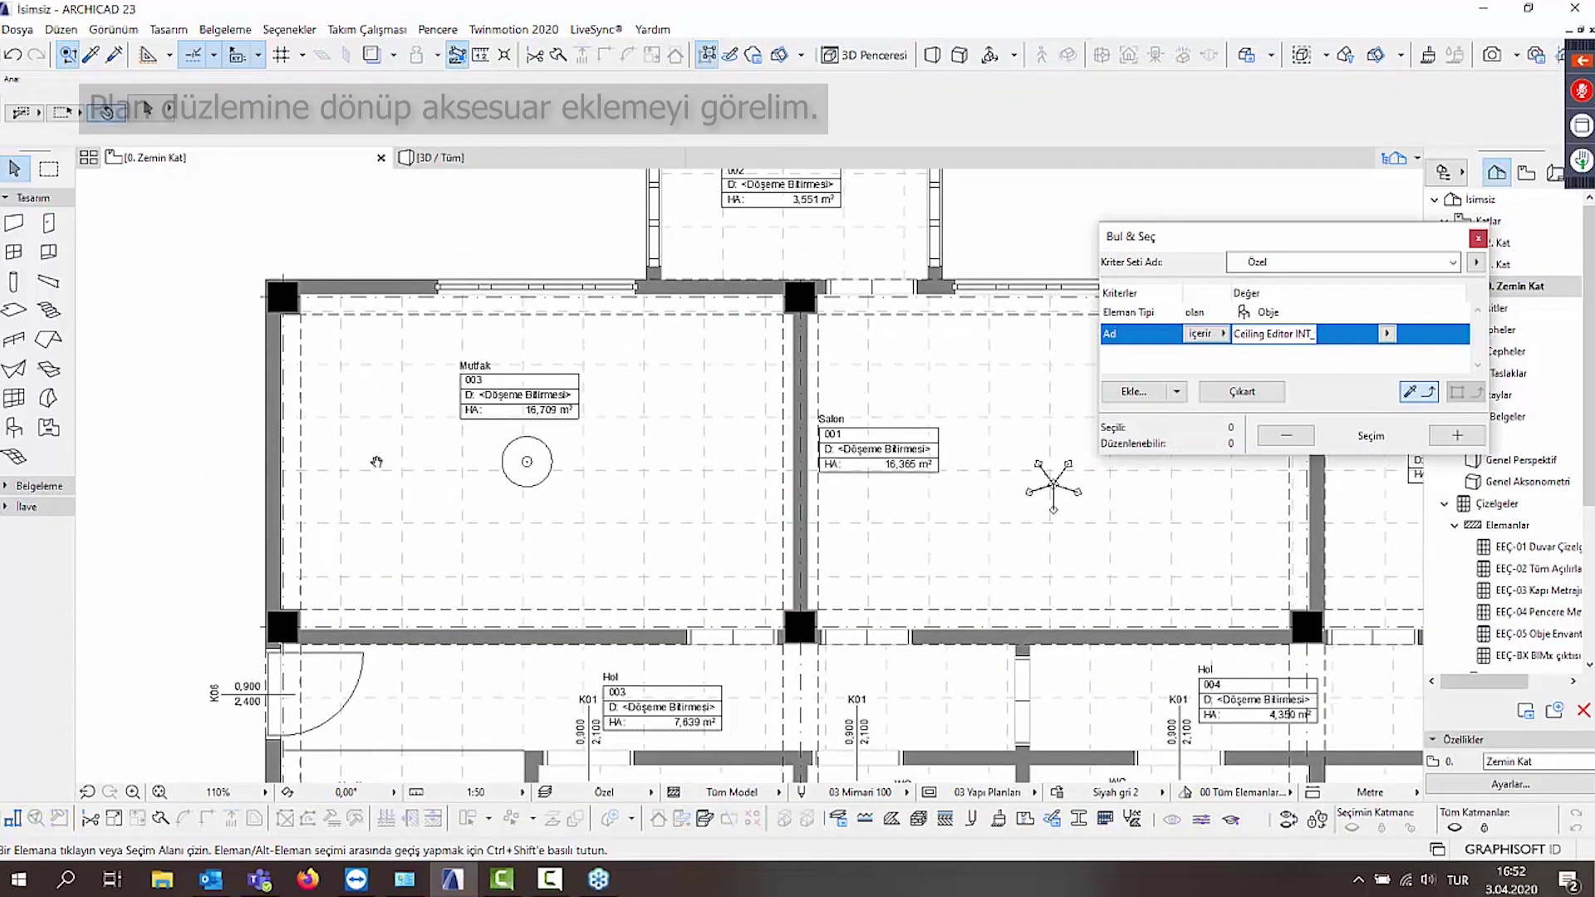
{"action": "left_click", "coordinate": [392, 463]}
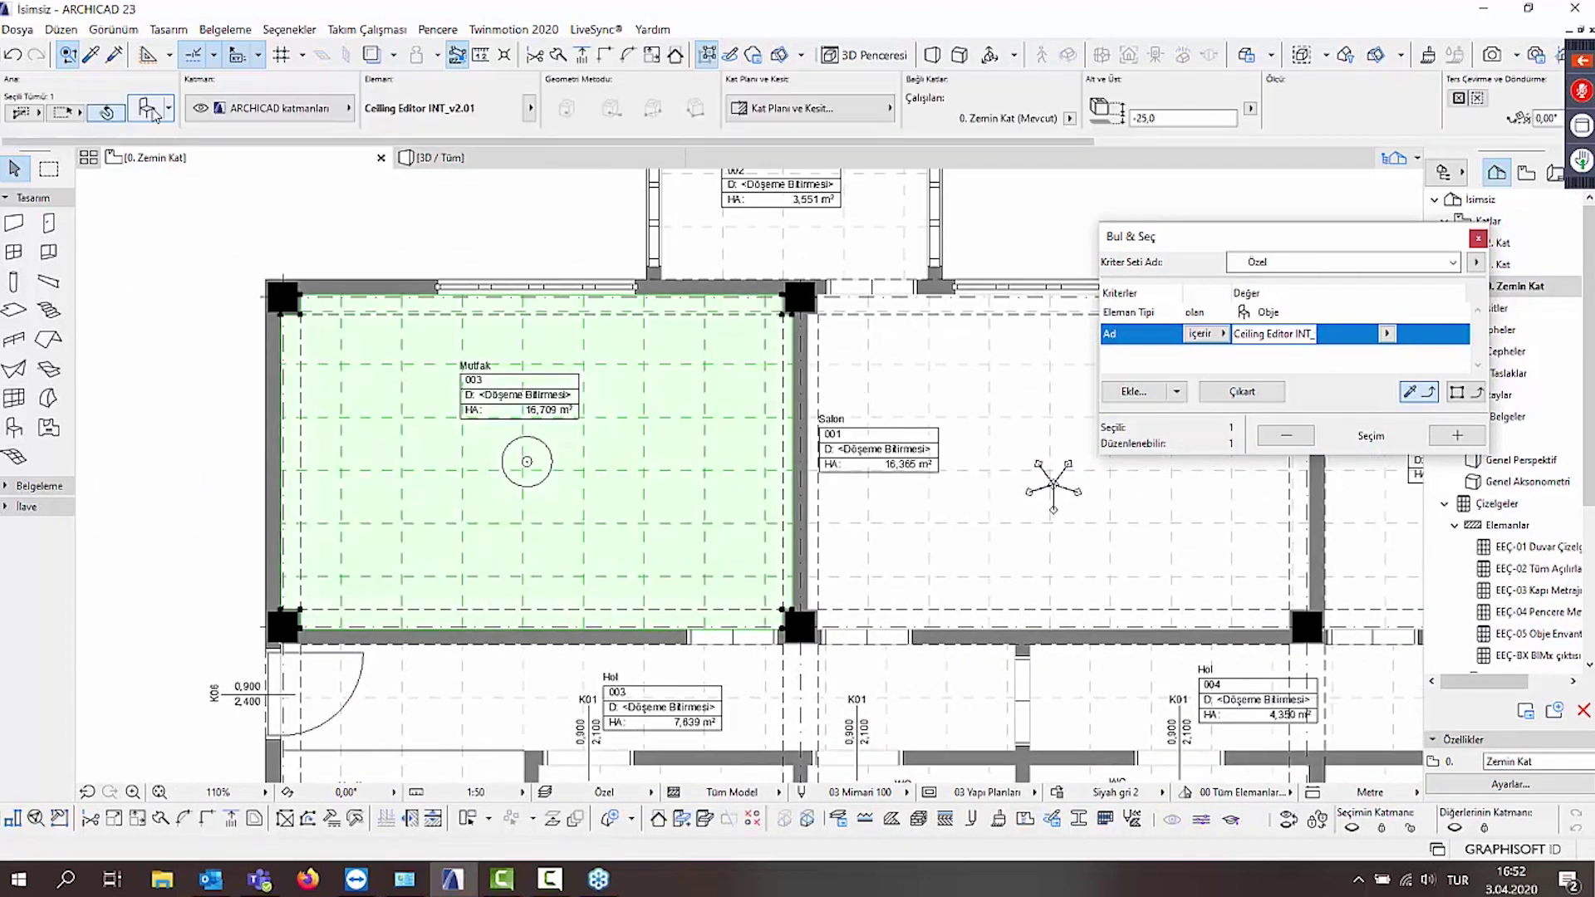
Give the kitchen ceiling a Lighting group Half Sphere Lamp accessory with the selection grid turned on.
{"action": "double_click", "coordinate": [707, 420]}
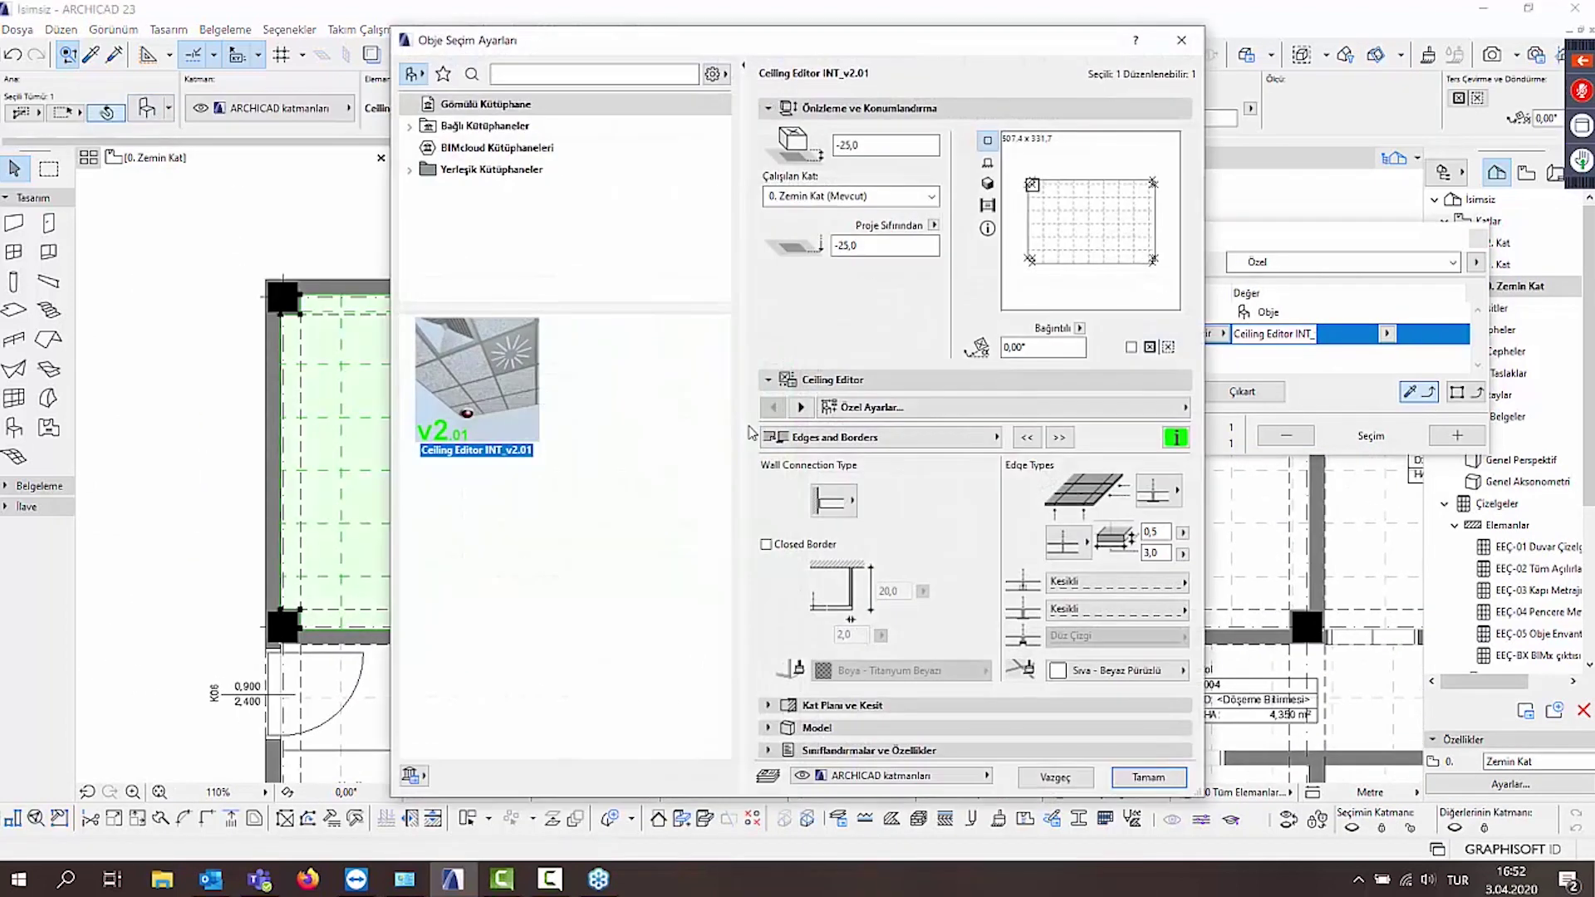
{"action": "left_click", "coordinate": [1069, 442]}
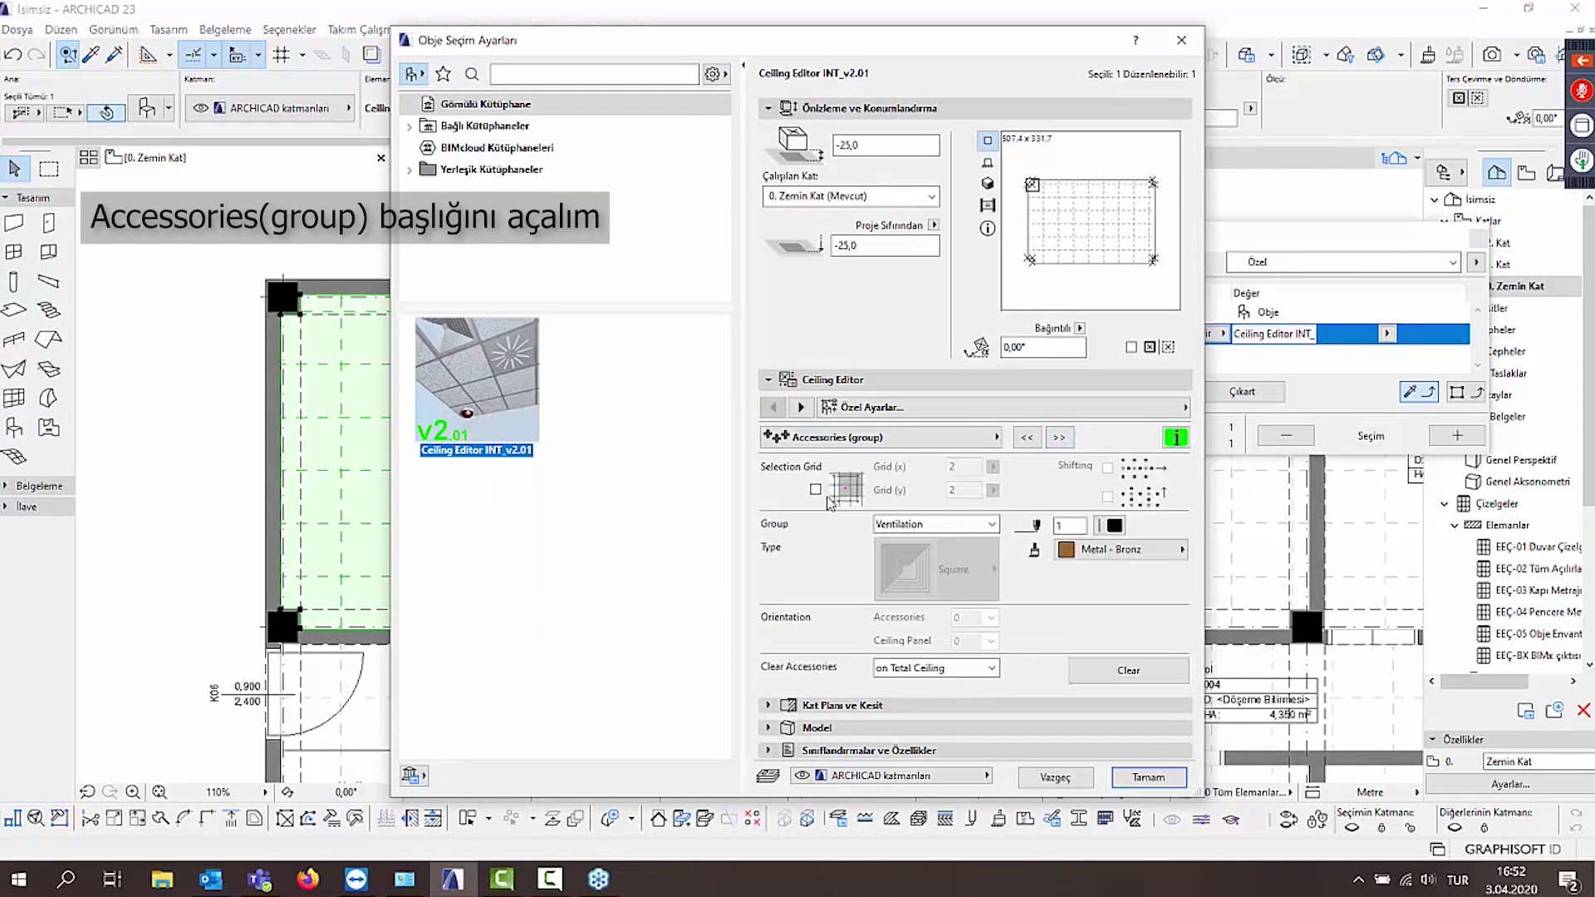
{"action": "left_click", "coordinate": [815, 489]}
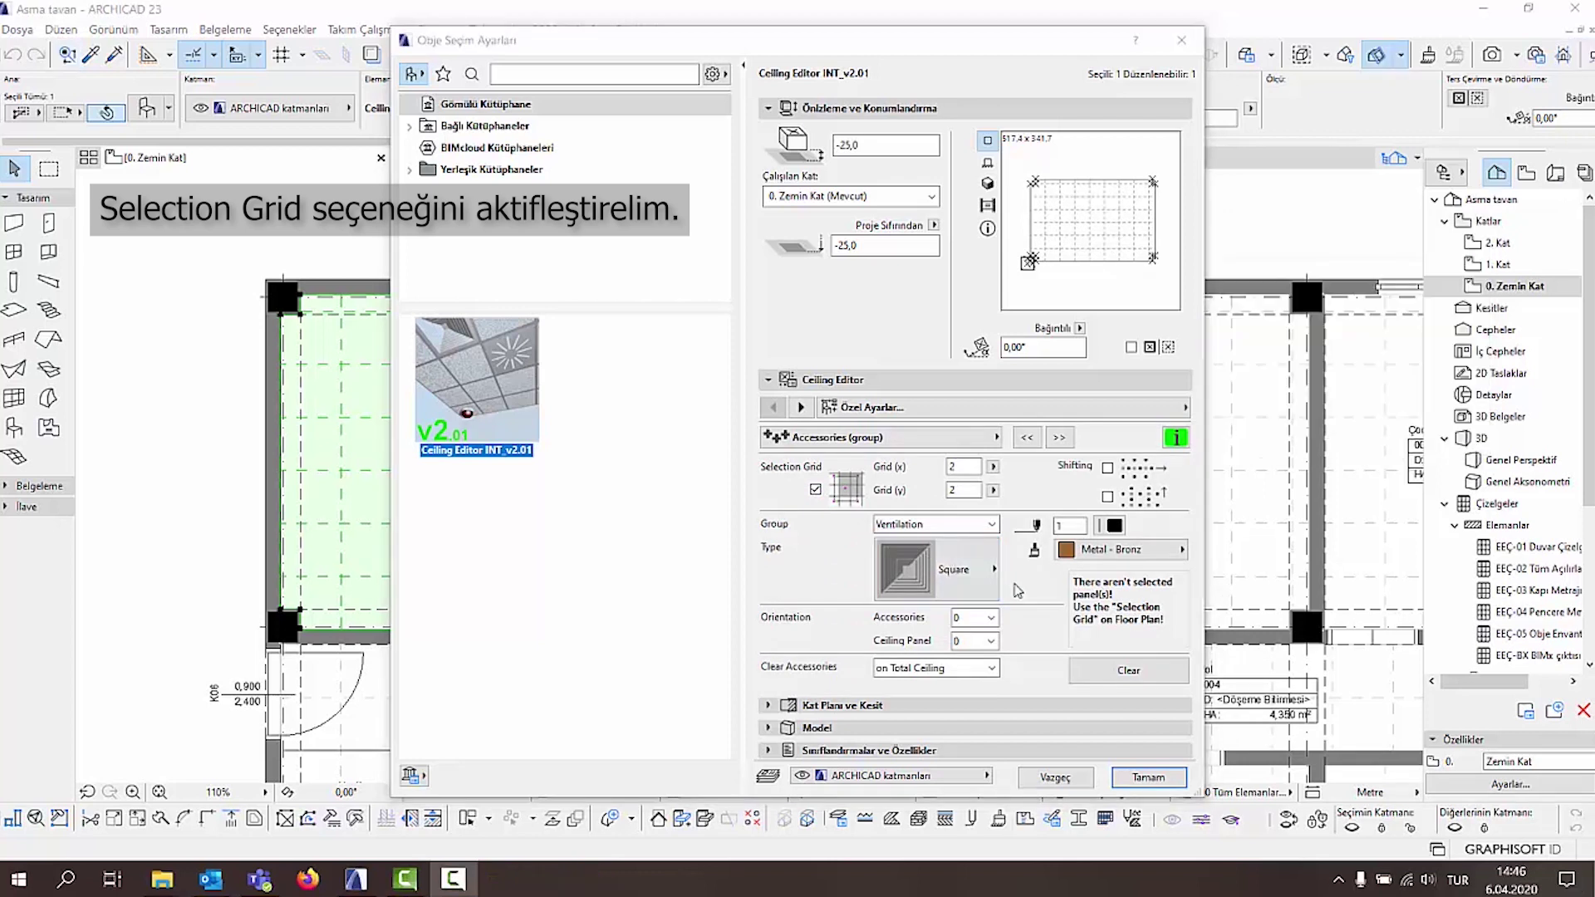
{"action": "left_click", "coordinate": [955, 571]}
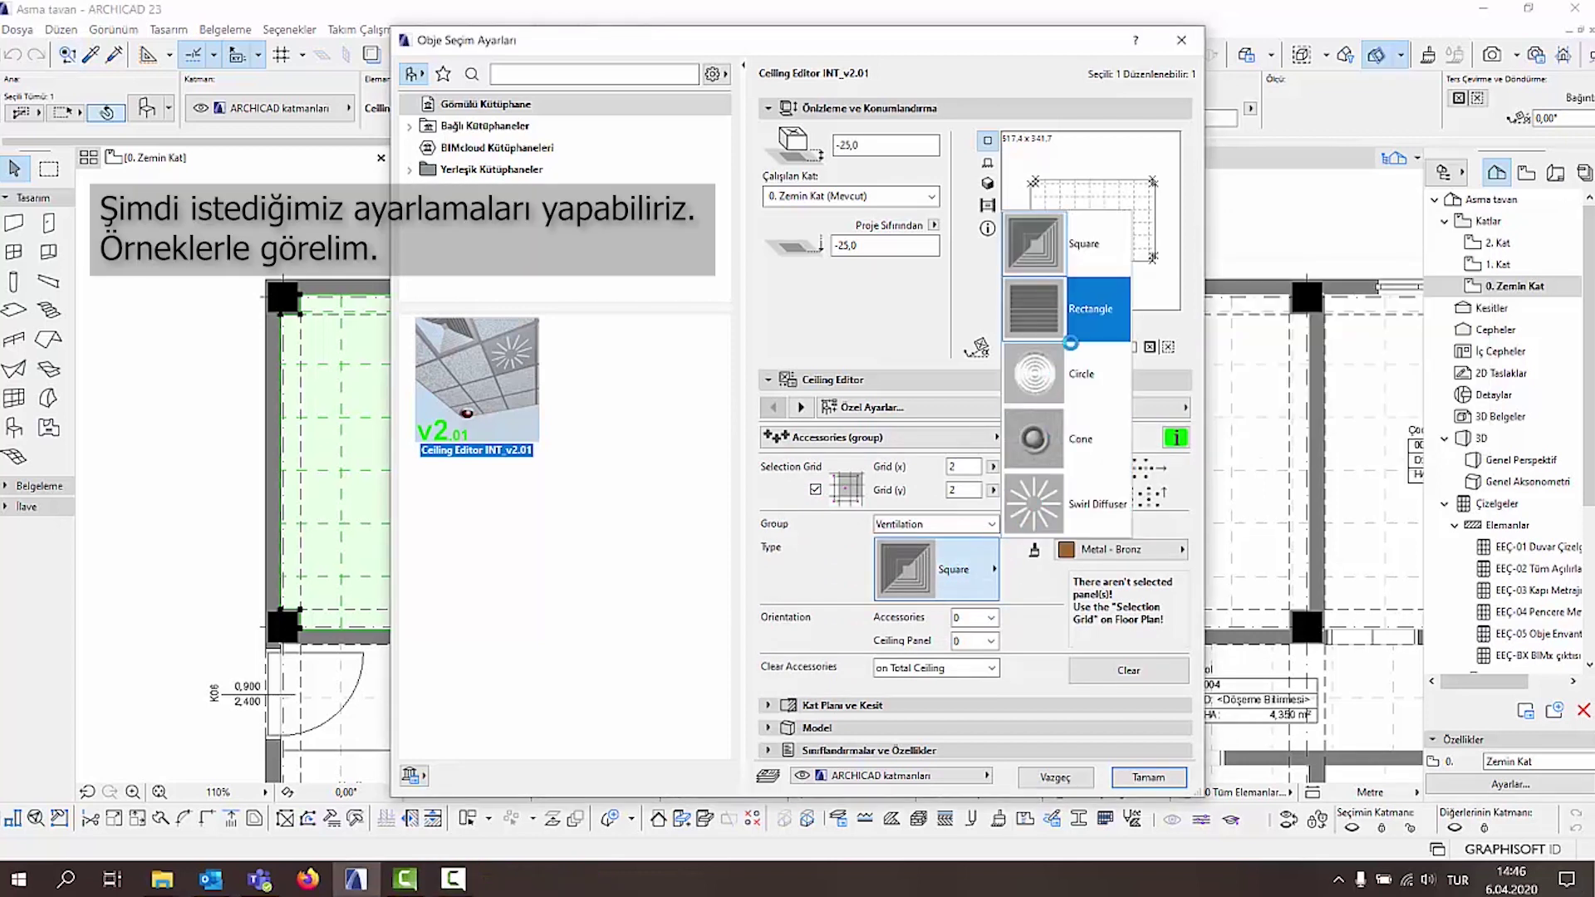
{"action": "left_click", "coordinate": [955, 525]}
{"action": "left_click", "coordinate": [975, 557]}
{"action": "left_click", "coordinate": [963, 569]}
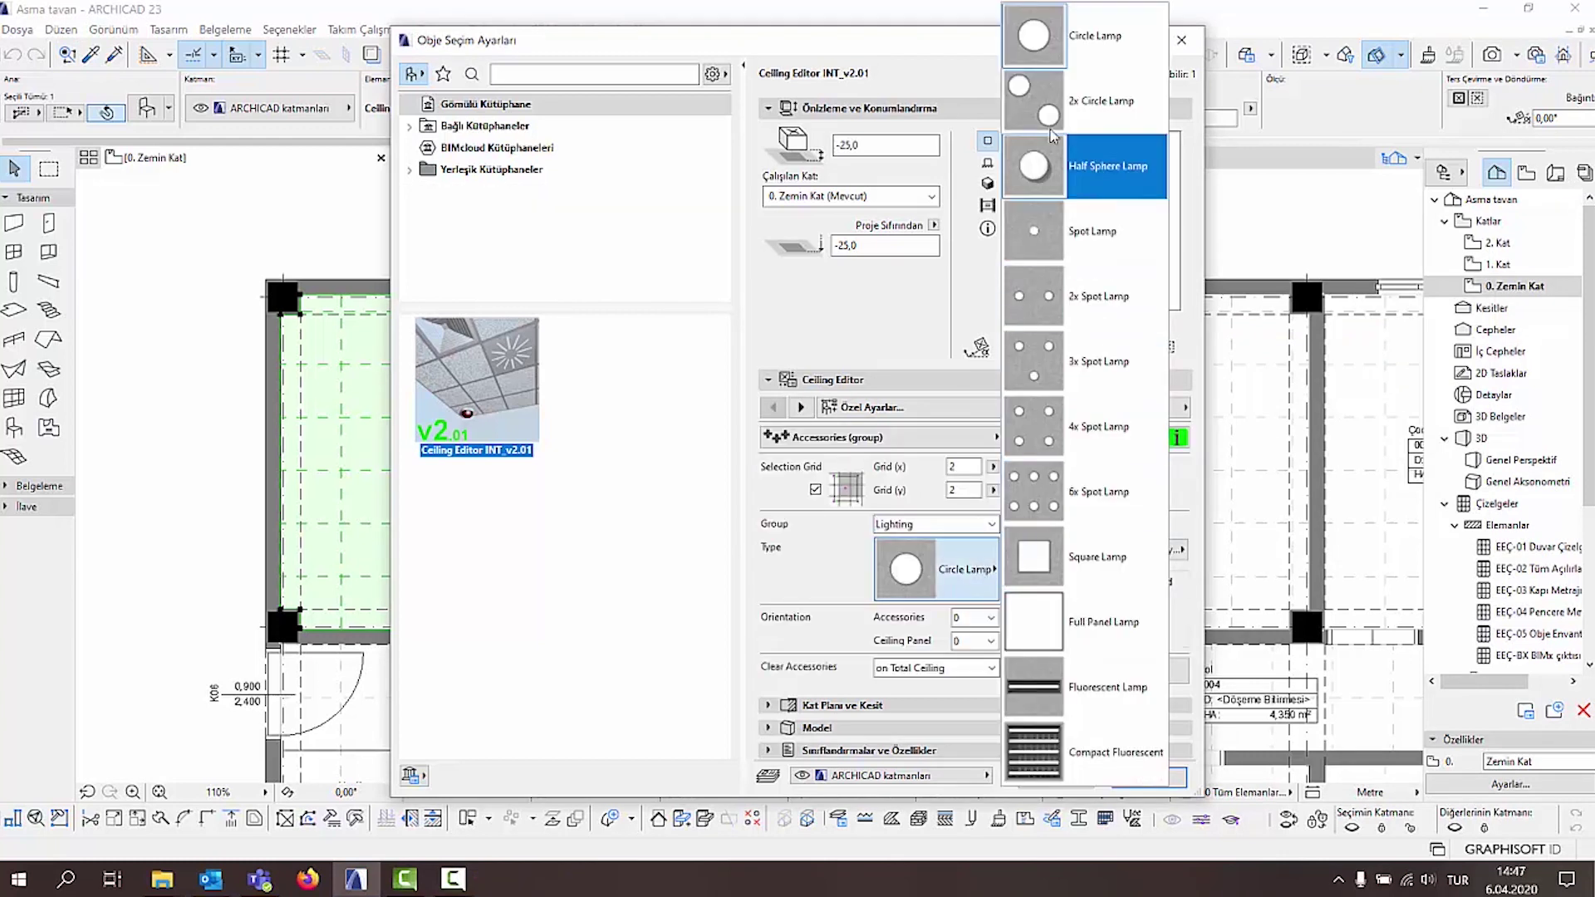
{"action": "left_click", "coordinate": [1064, 175]}
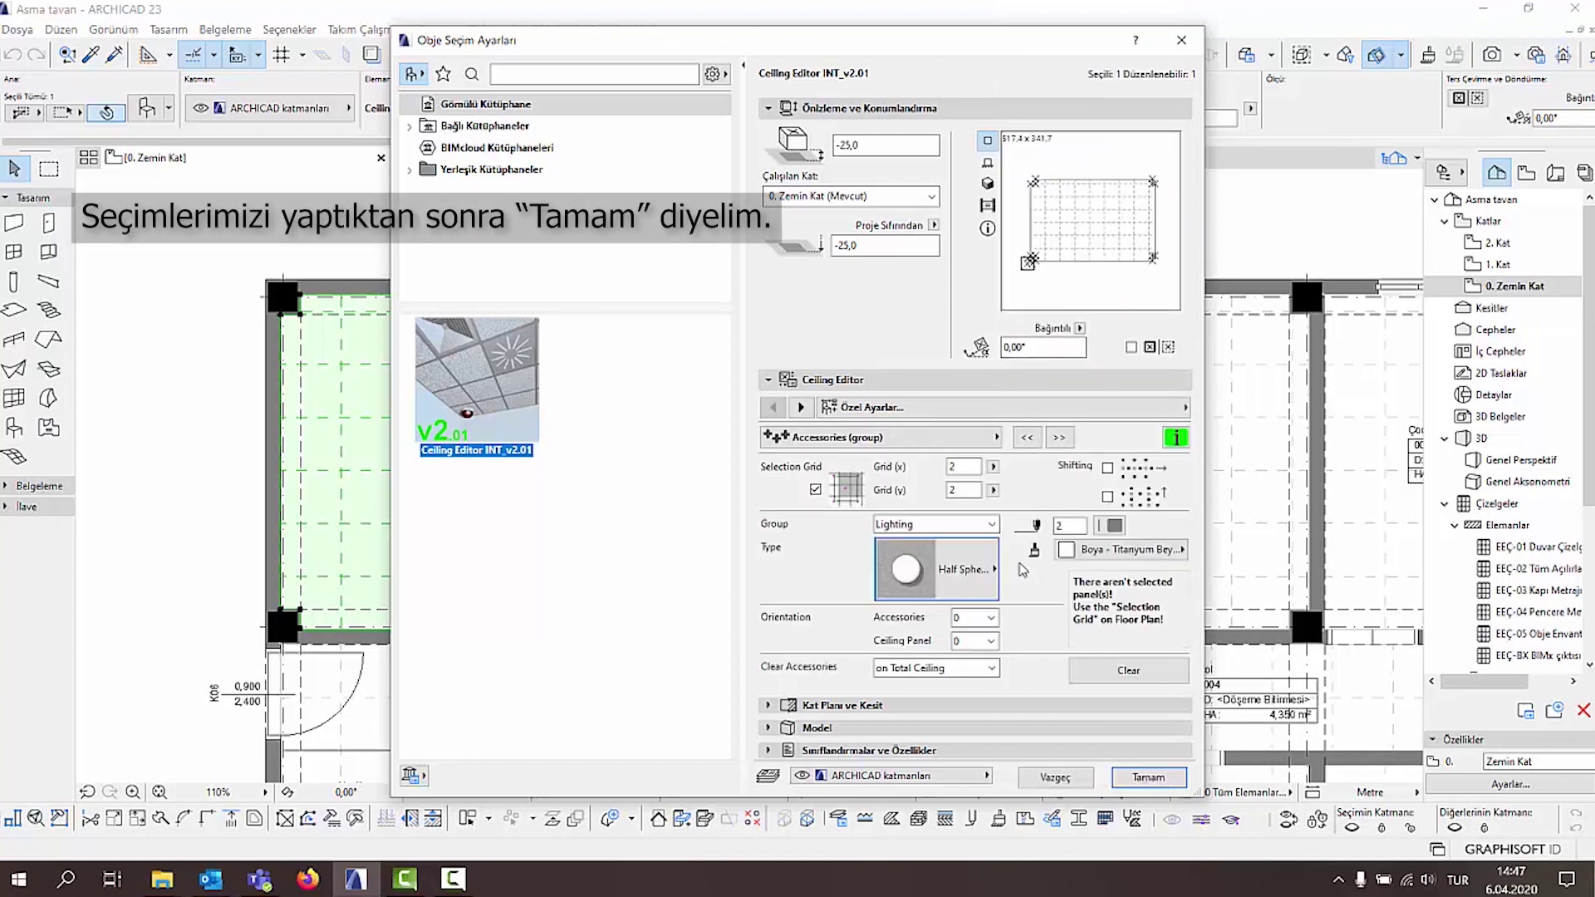
{"action": "left_click", "coordinate": [1139, 777]}
{"action": "left_click", "coordinate": [1141, 778]}
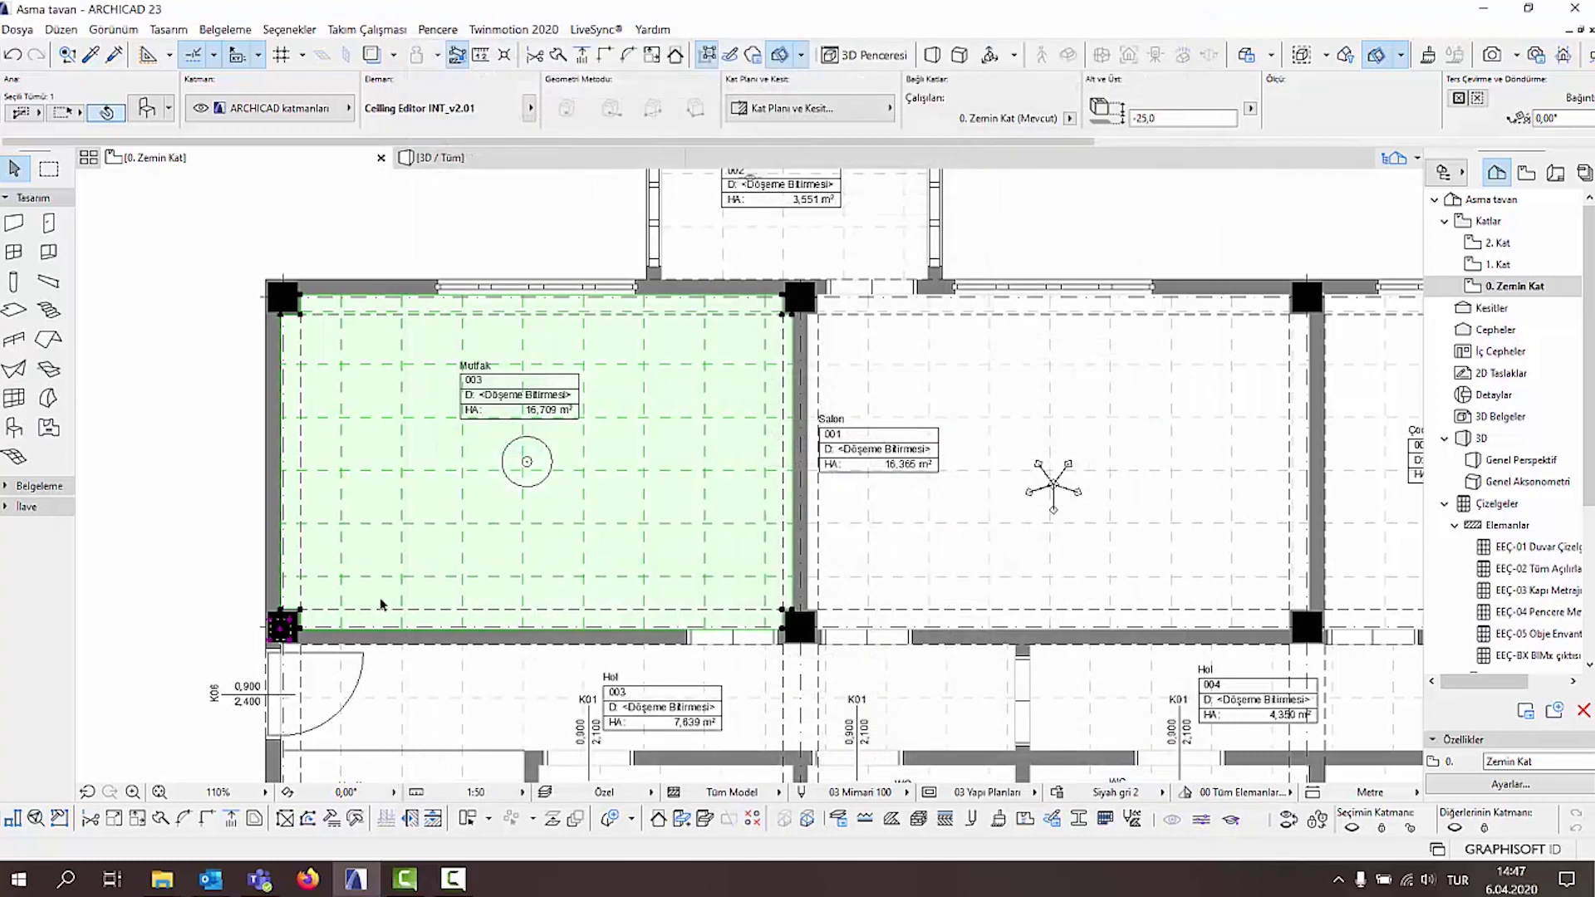
Move the lamp placement area into the centre of the kitchen.
{"action": "scroll", "coordinate": [243, 647], "scroll_direction": "up", "scroll_amount": 4}
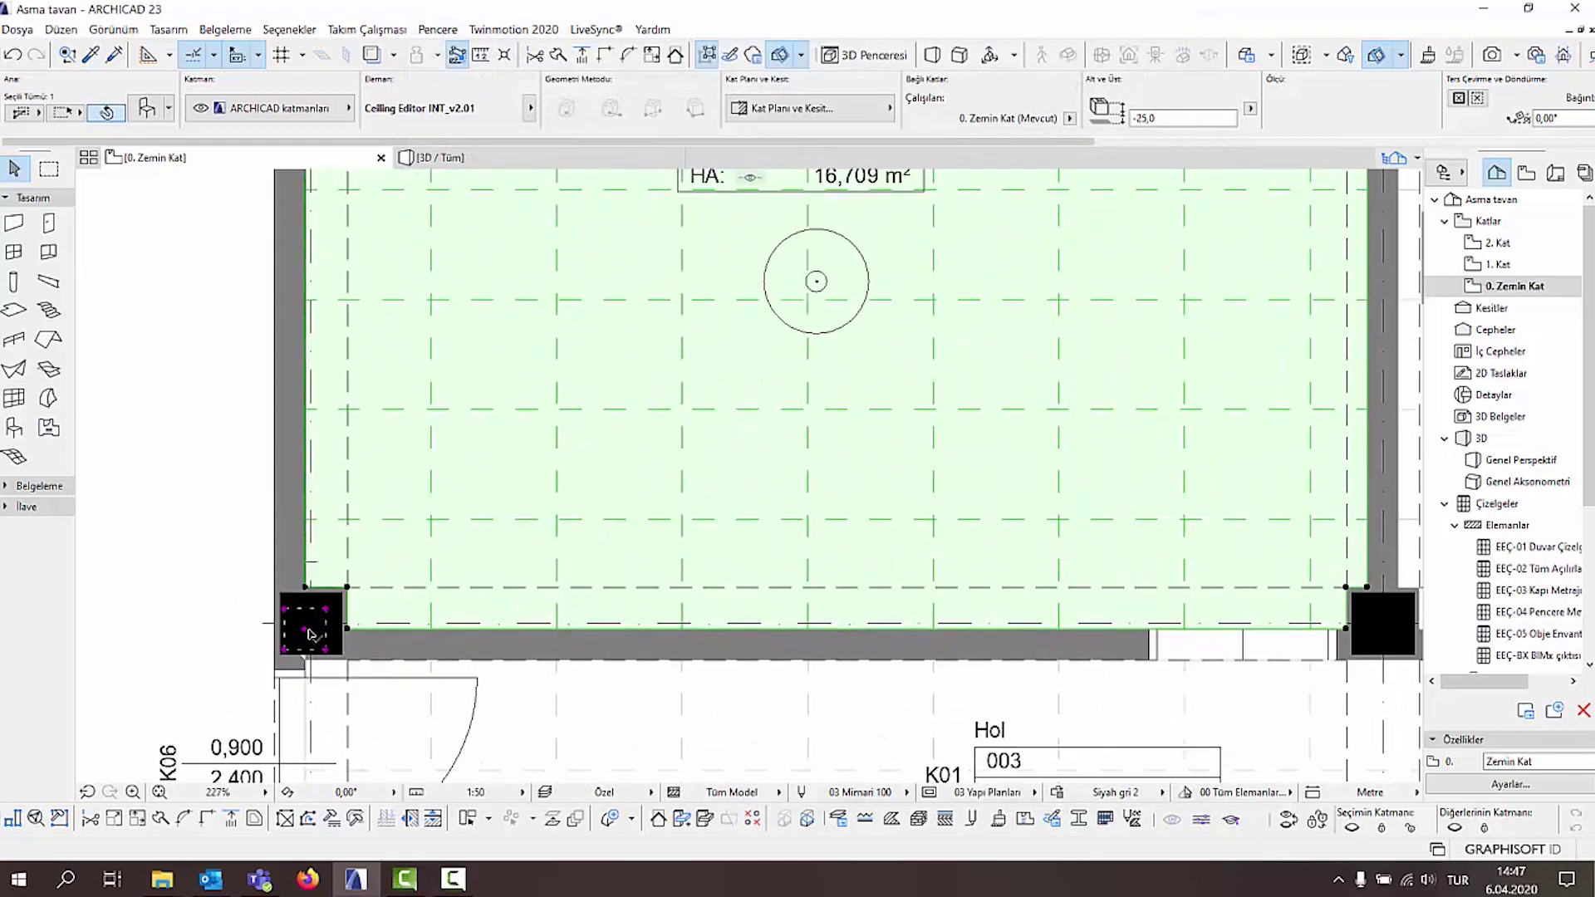
{"action": "left_click", "coordinate": [307, 631]}
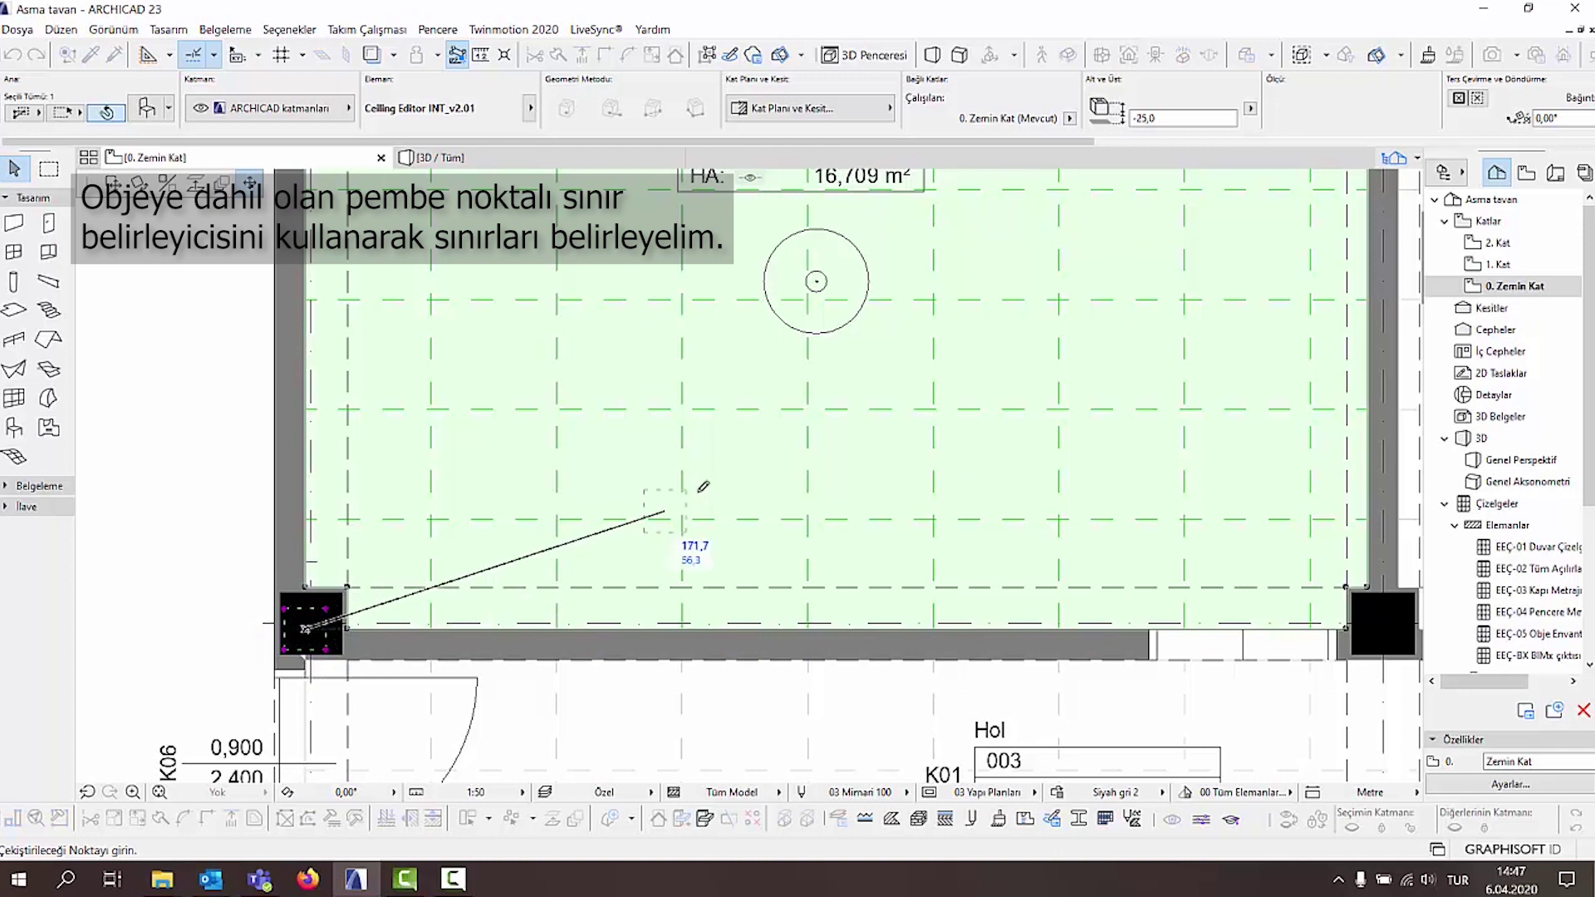
{"action": "scroll", "coordinate": [712, 427], "scroll_direction": "down", "scroll_amount": 2}
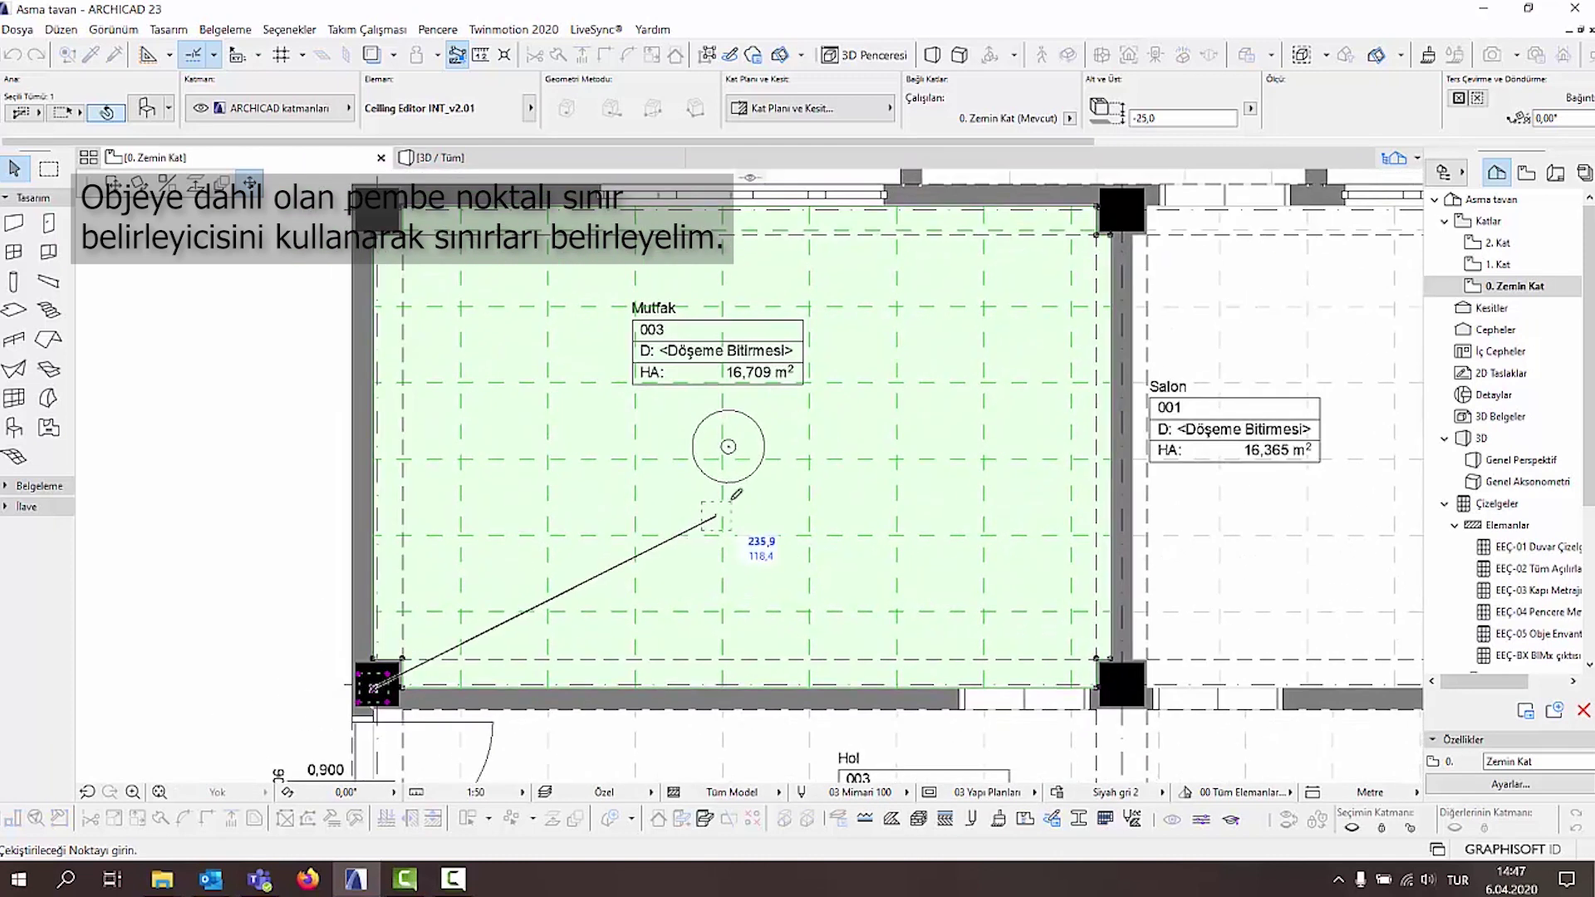
{"action": "left_click", "coordinate": [764, 498]}
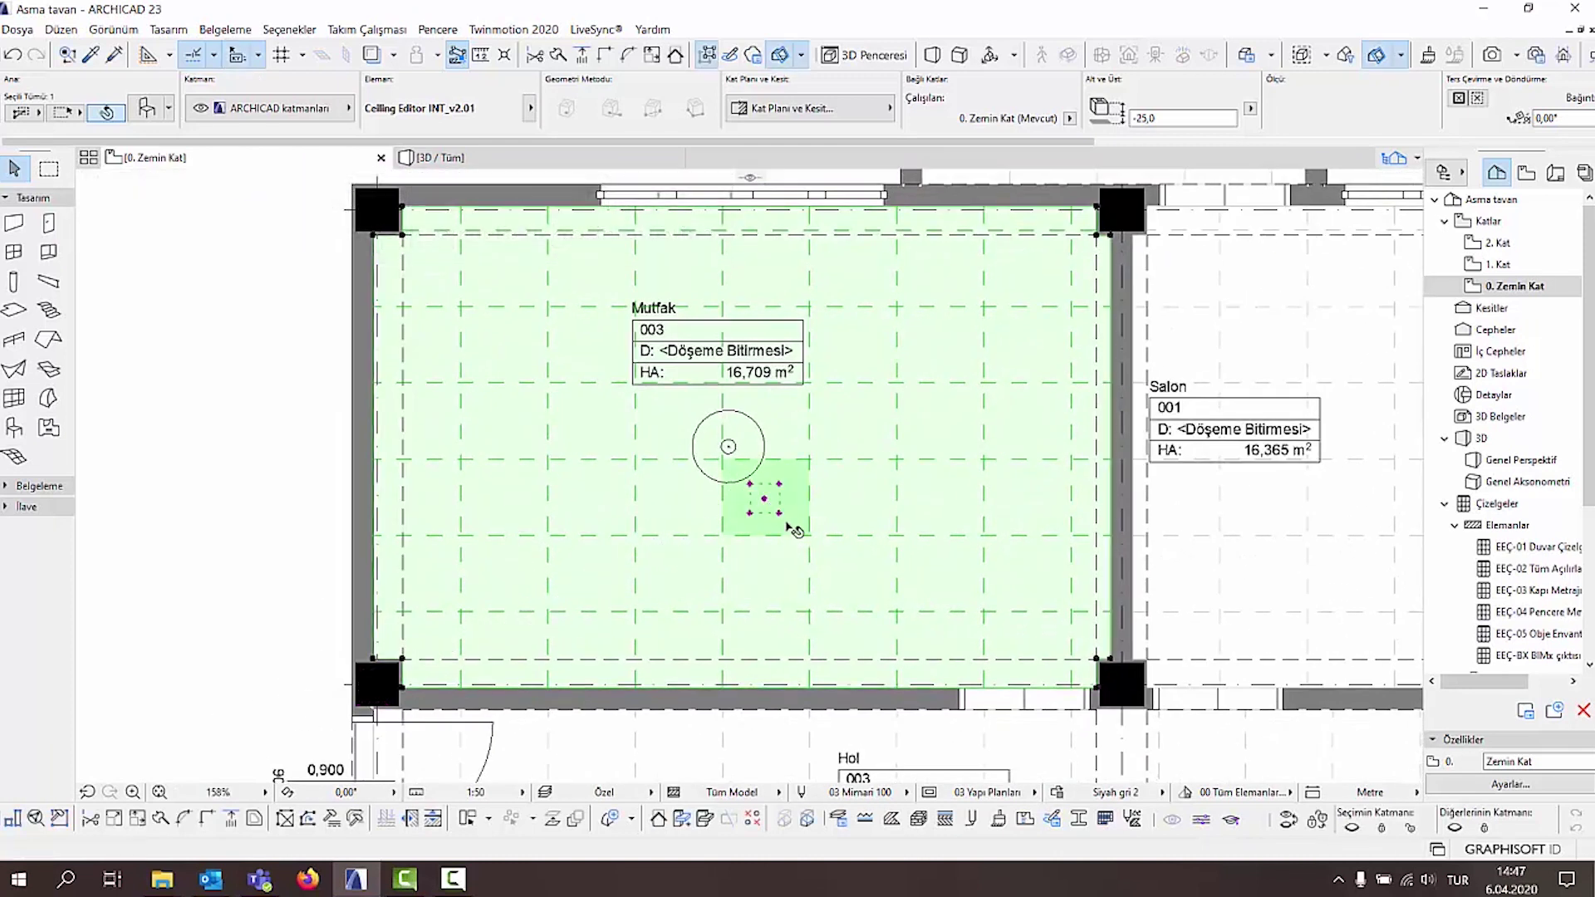
Stretch the lamp area's corners out to the kitchen's lower-right and upper-left corners.
{"action": "left_click", "coordinate": [780, 514]}
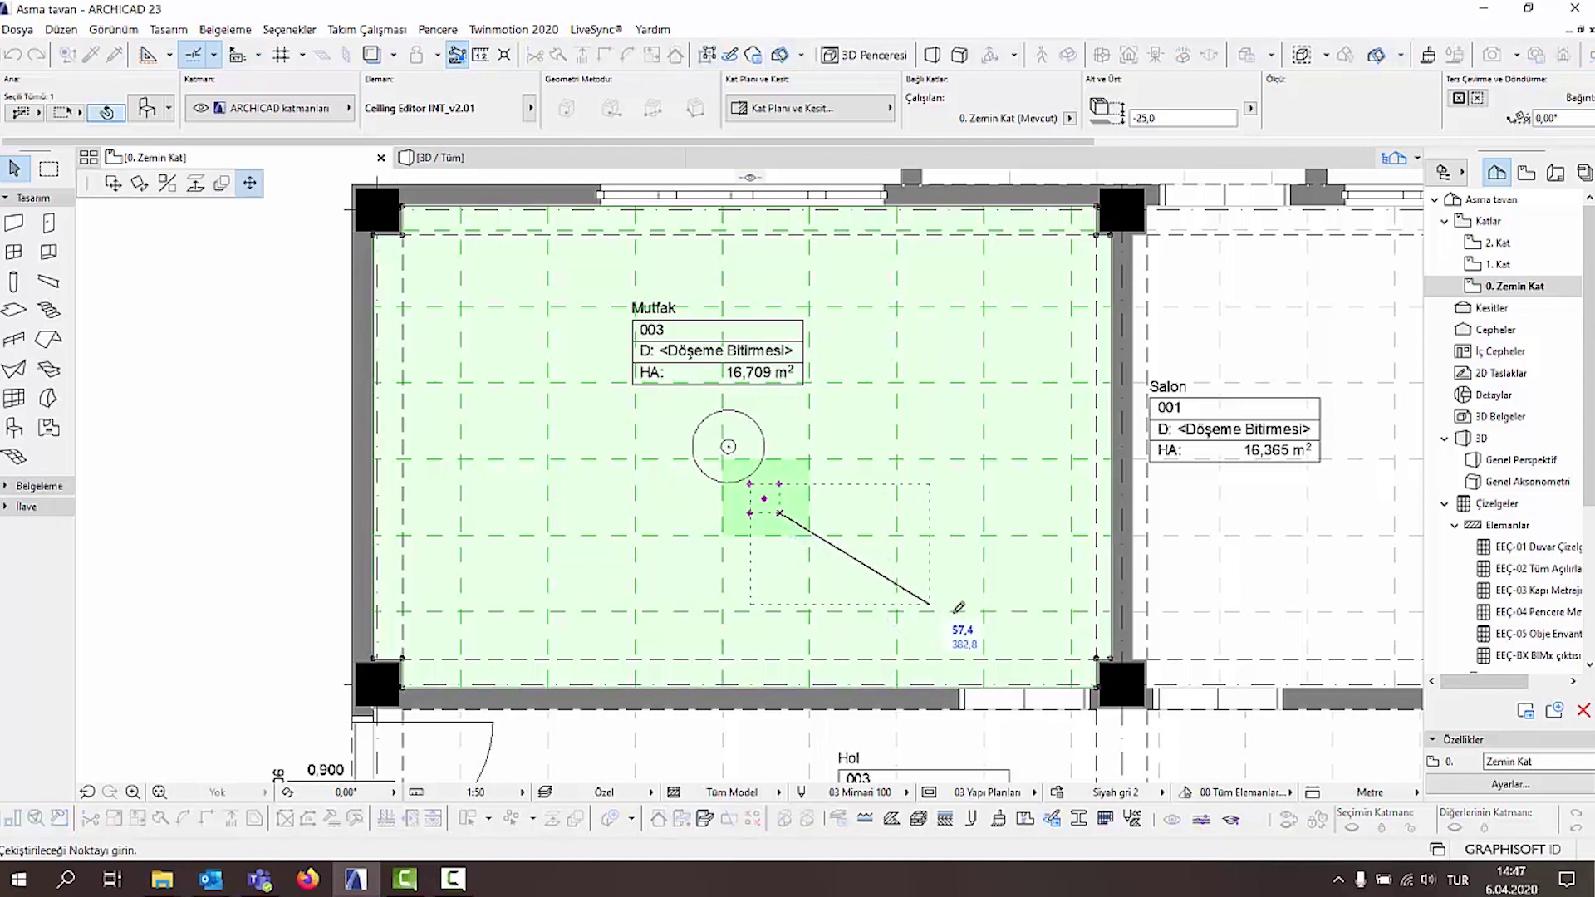
{"action": "left_click", "coordinate": [1072, 686]}
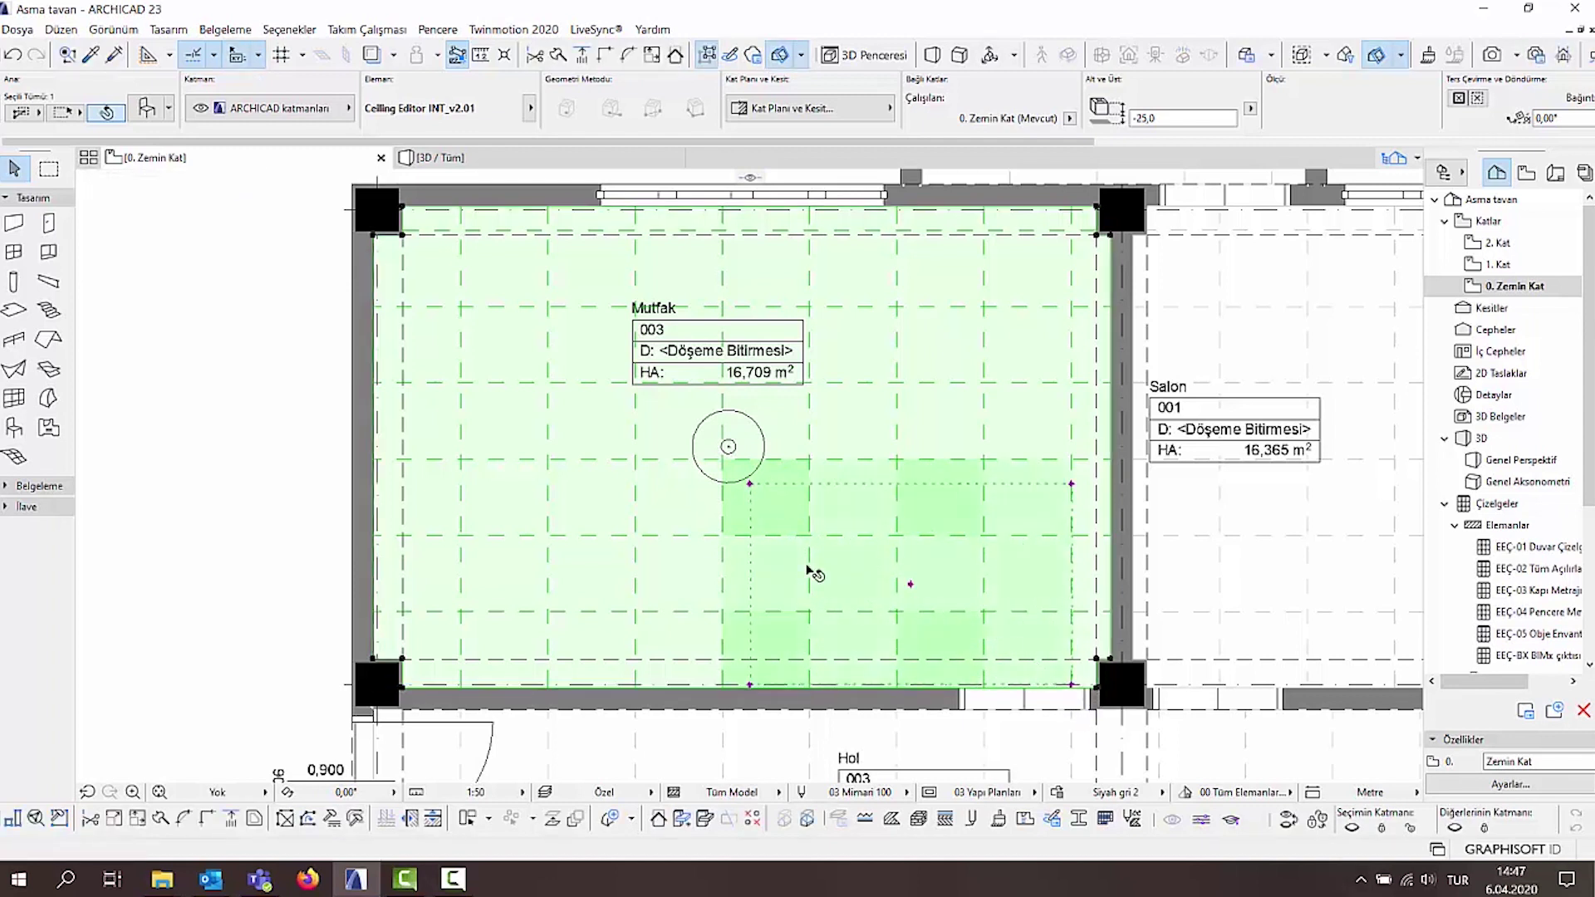
{"action": "left_click", "coordinate": [750, 483]}
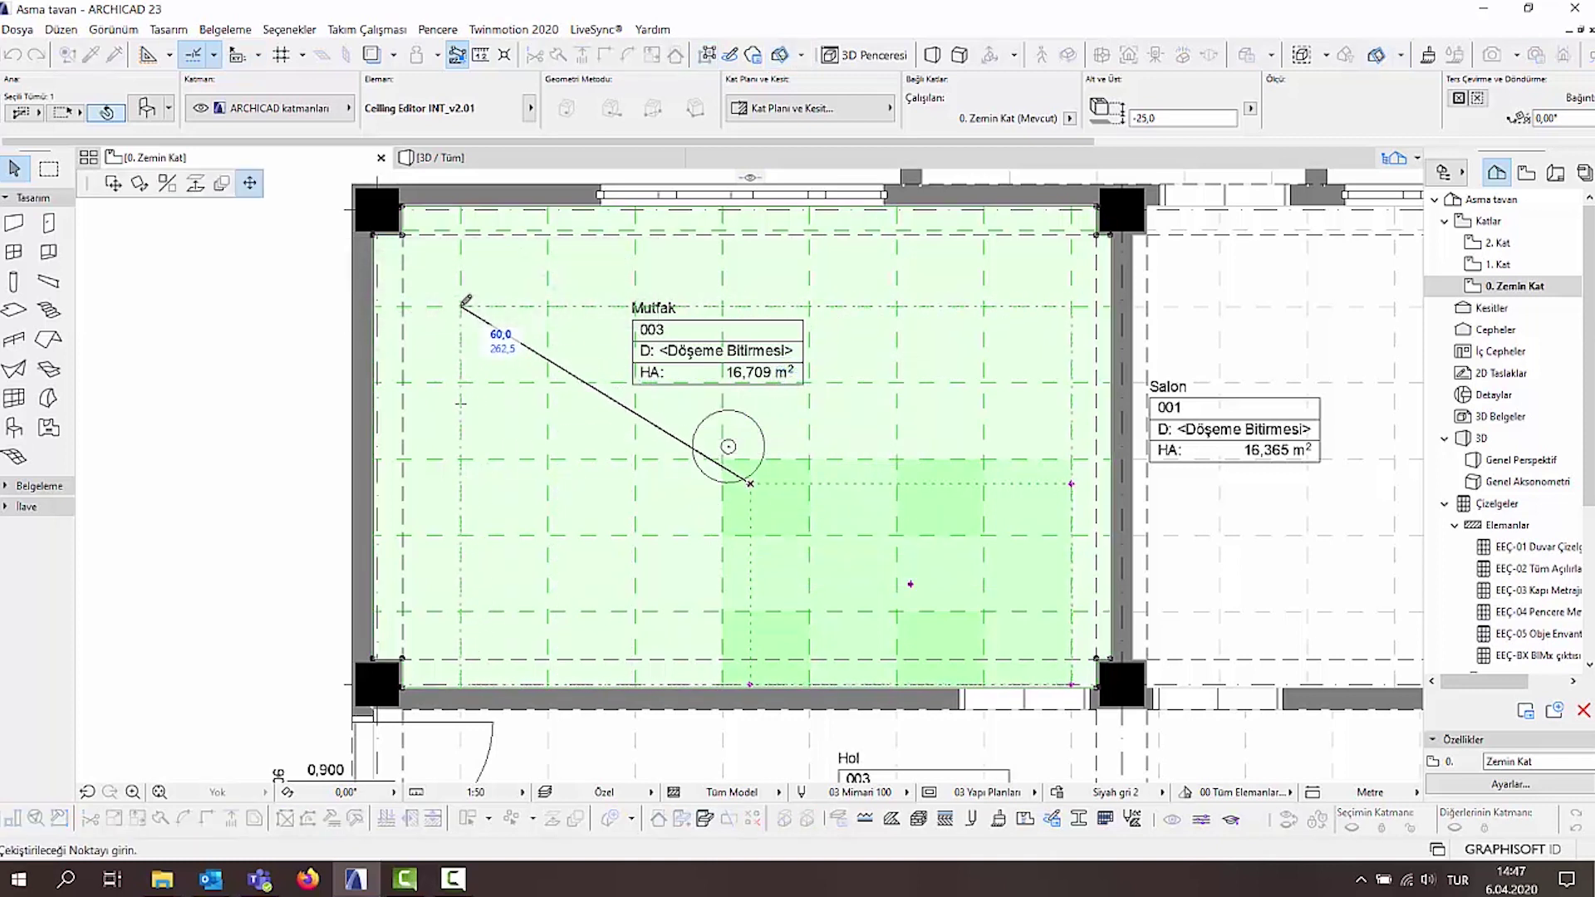
{"action": "left_click", "coordinate": [461, 307]}
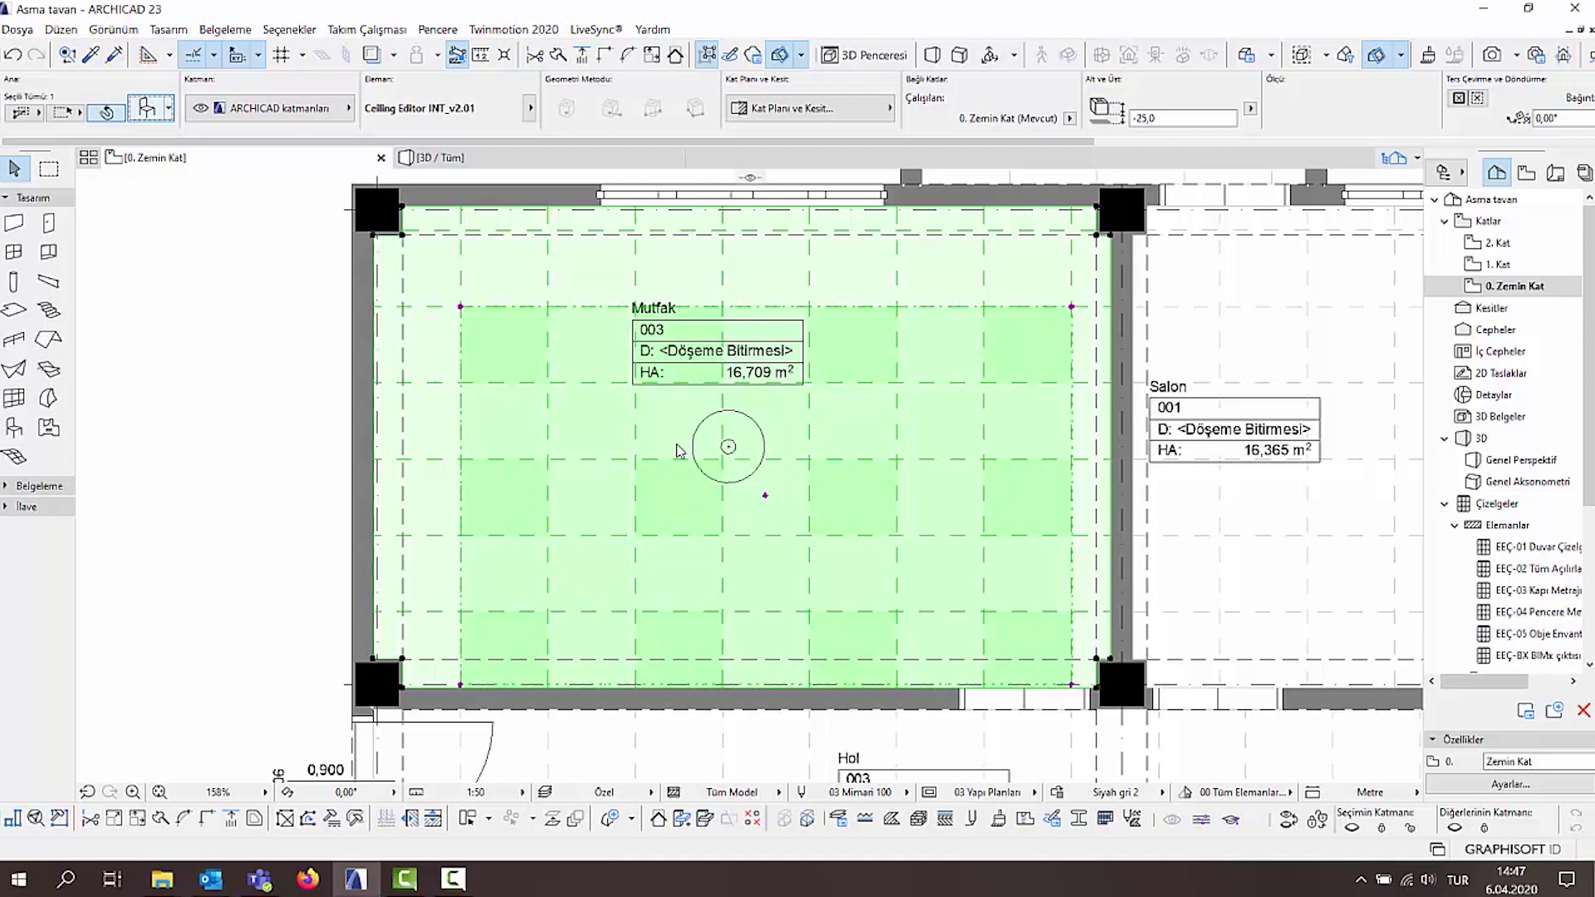
{"action": "key", "text": "ctrl+t"}
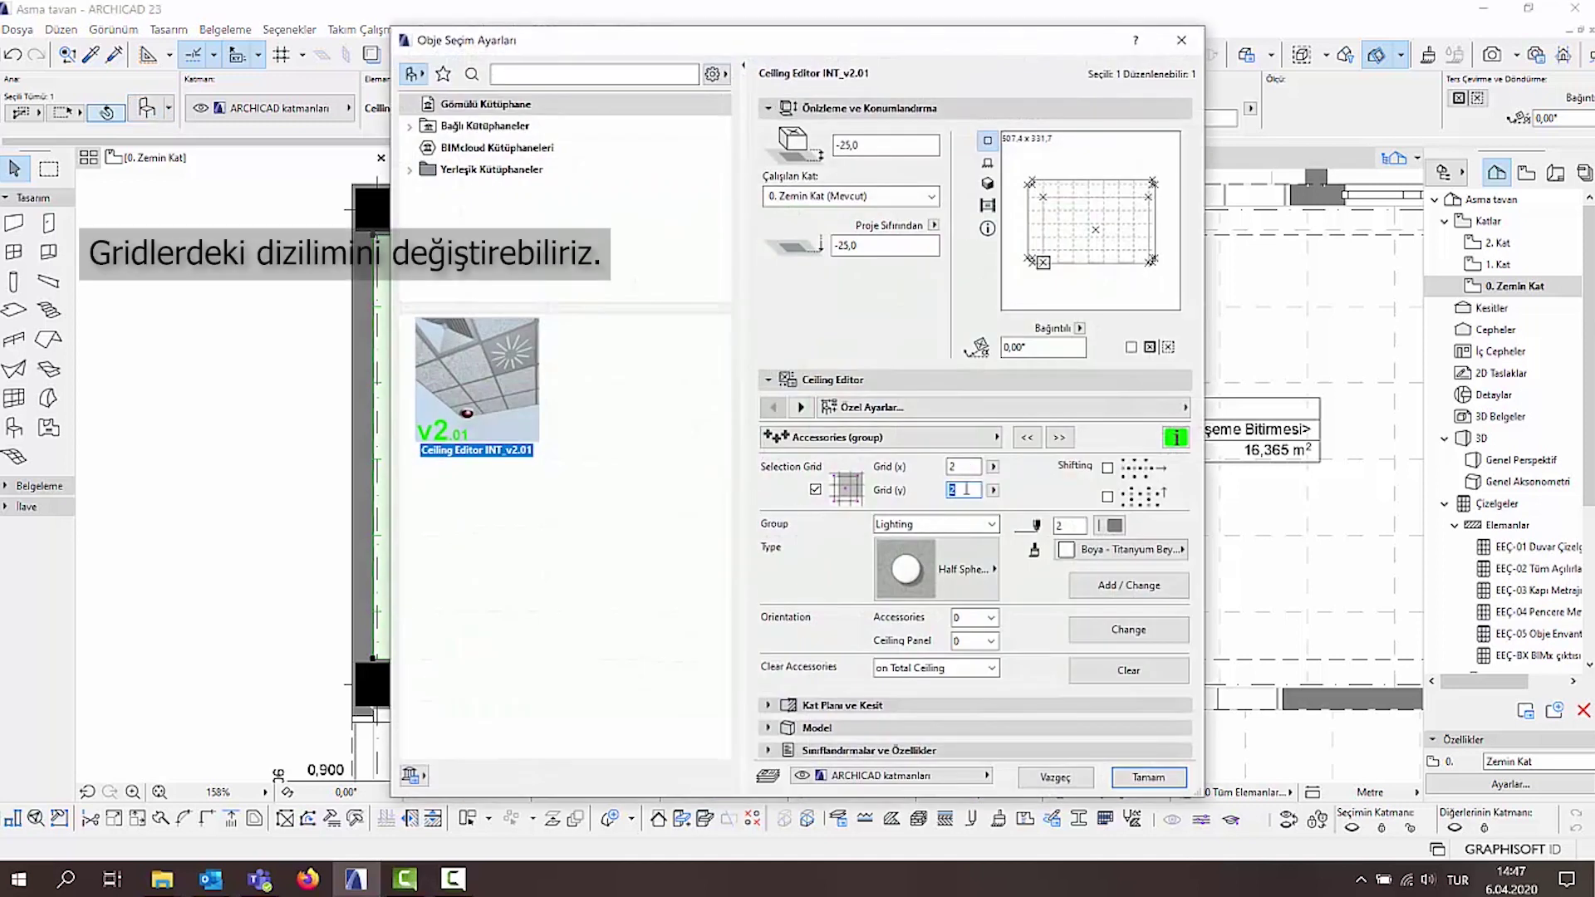
Set the lamp grid to 3 rows and enable the staggered shifting arrangement.
{"action": "key", "text": "Tab"}
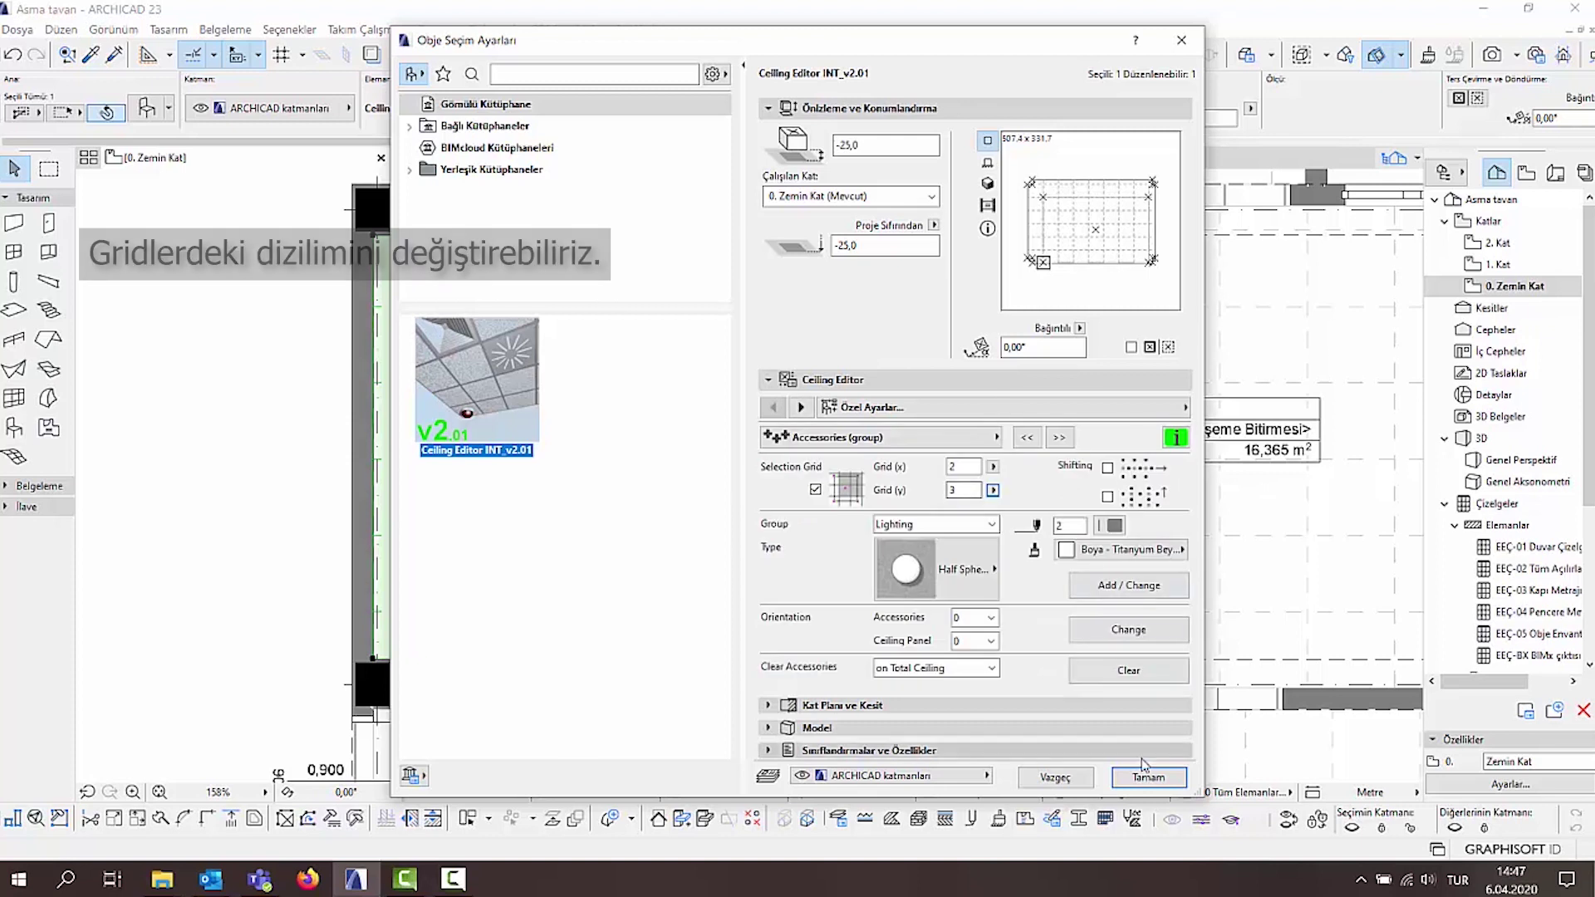
{"action": "left_click", "coordinate": [1149, 779]}
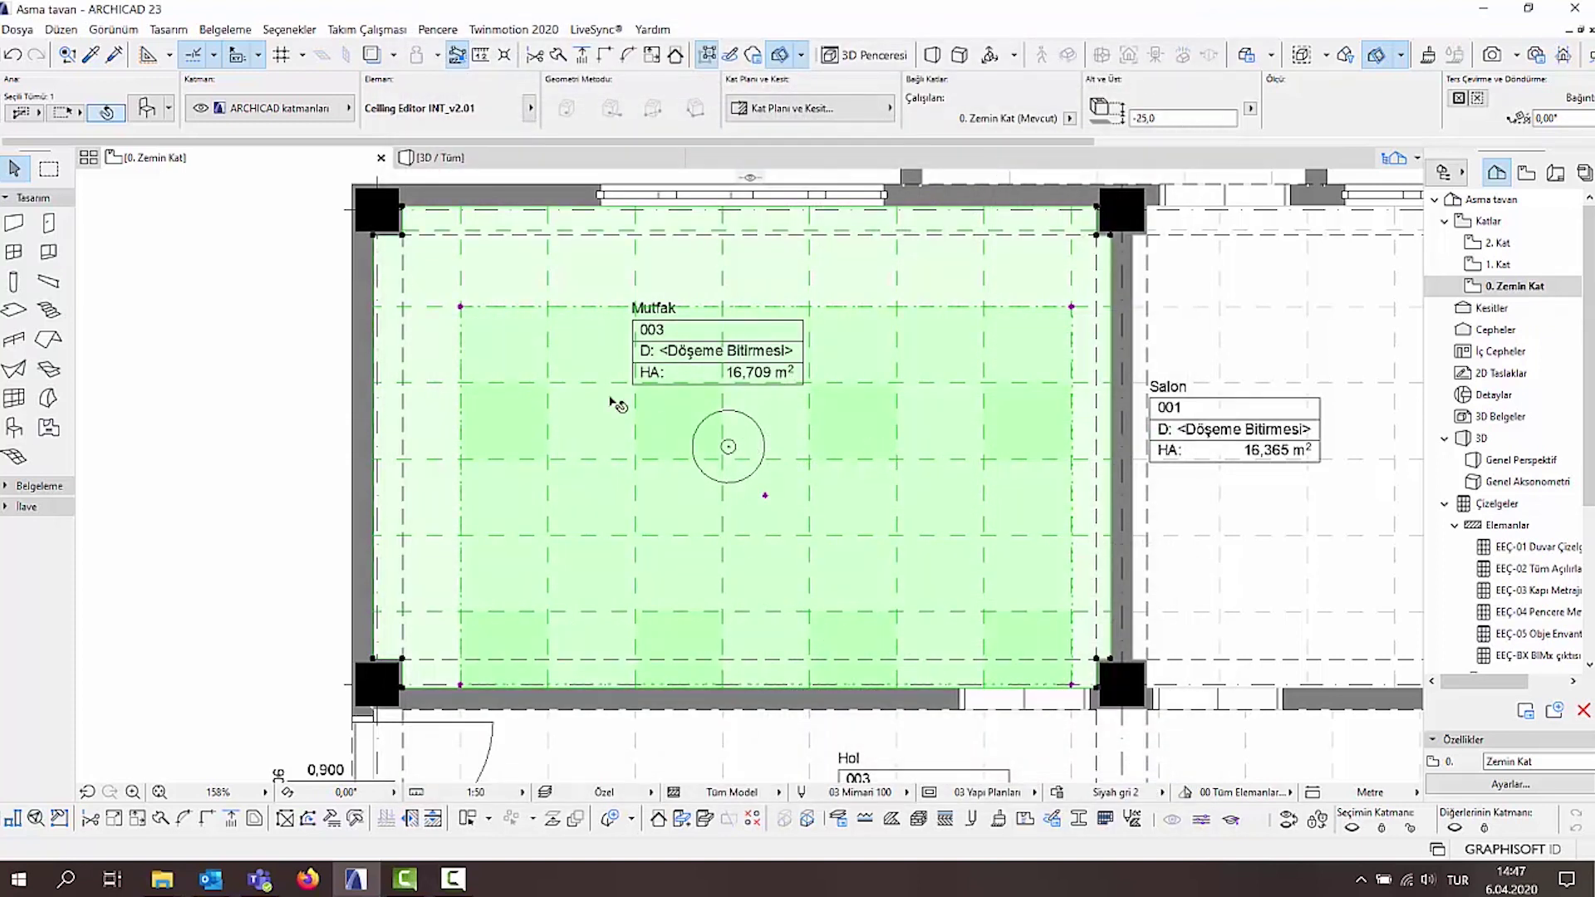
{"action": "key", "text": "ctrl+t"}
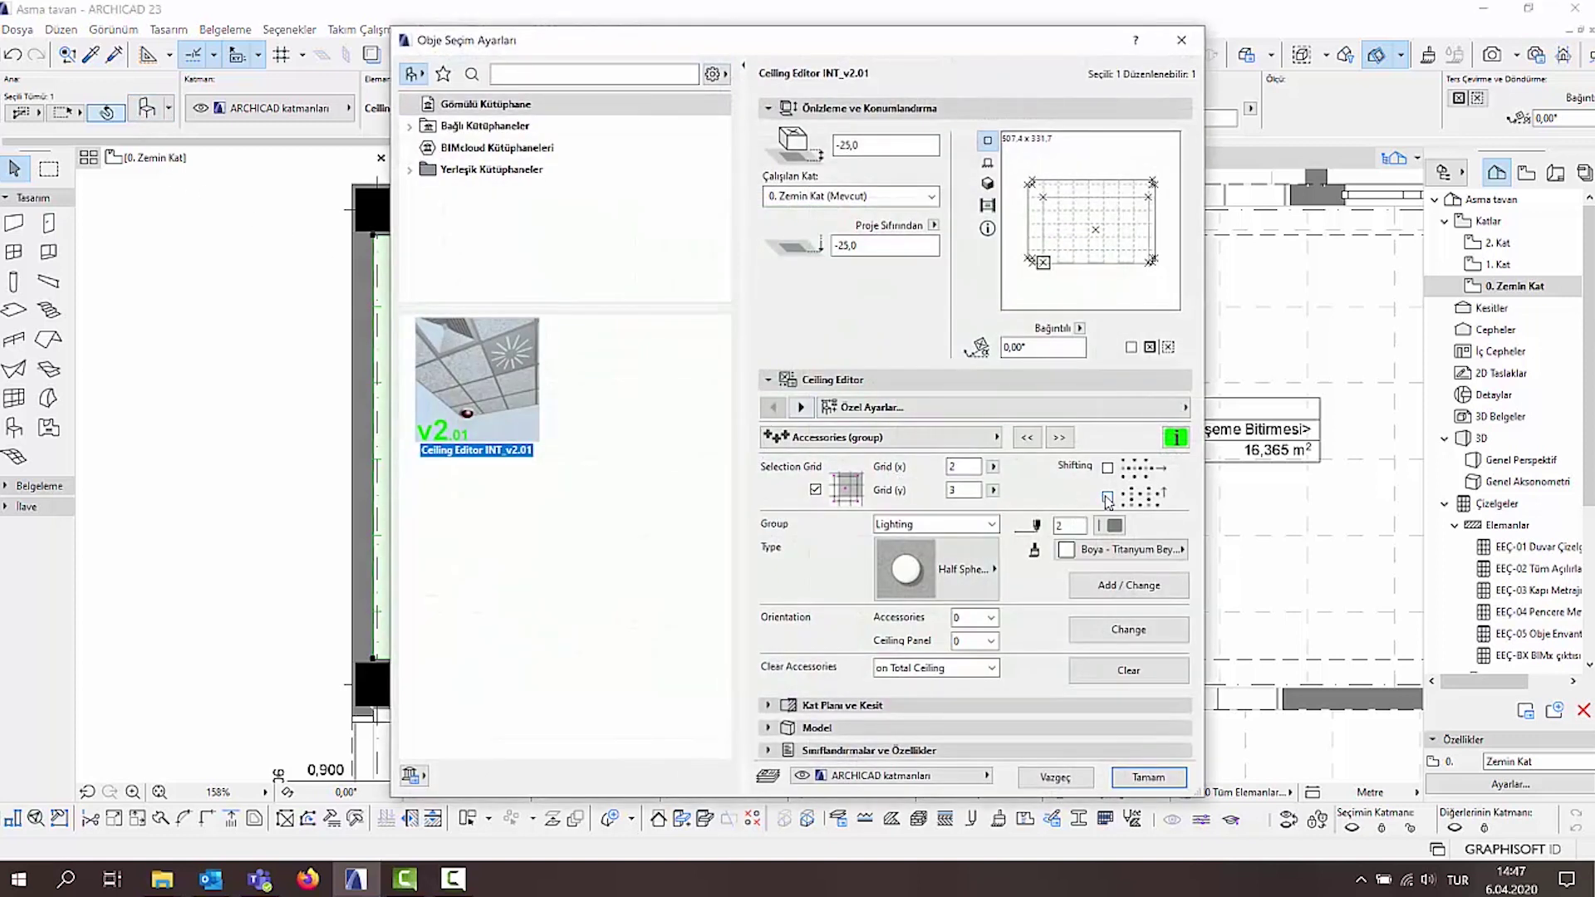
{"action": "left_click", "coordinate": [1150, 779]}
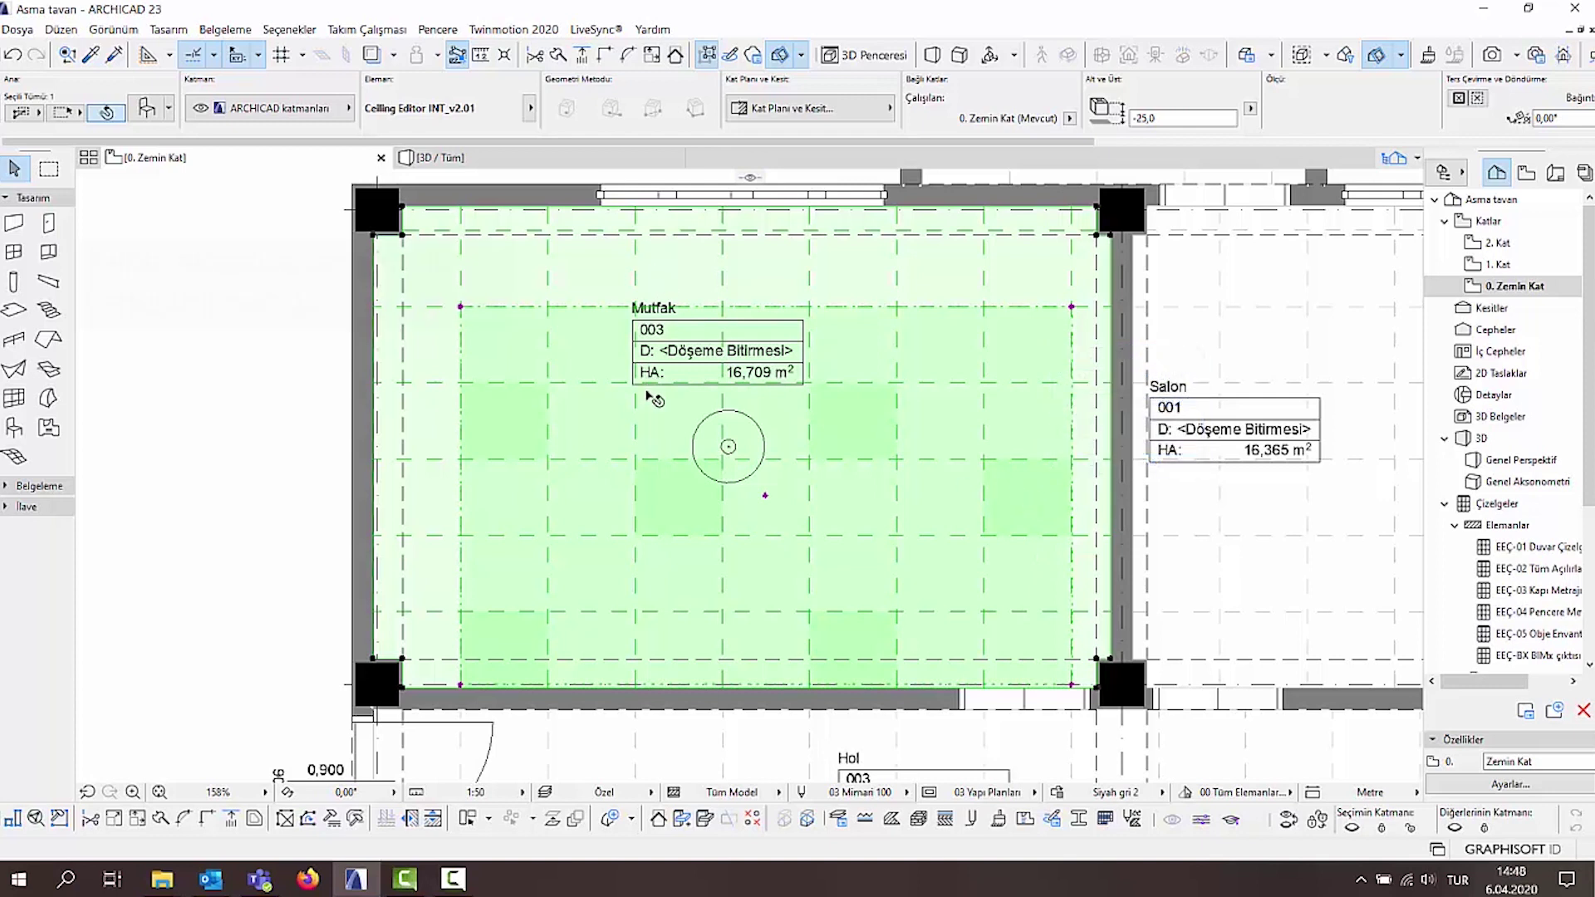
Preview the selected kitchen ceiling in 3D and orbit around it.
{"action": "key", "text": "F5"}
{"action": "left_click_drag", "start_coordinate": [559, 469], "coordinate": [619, 486]}
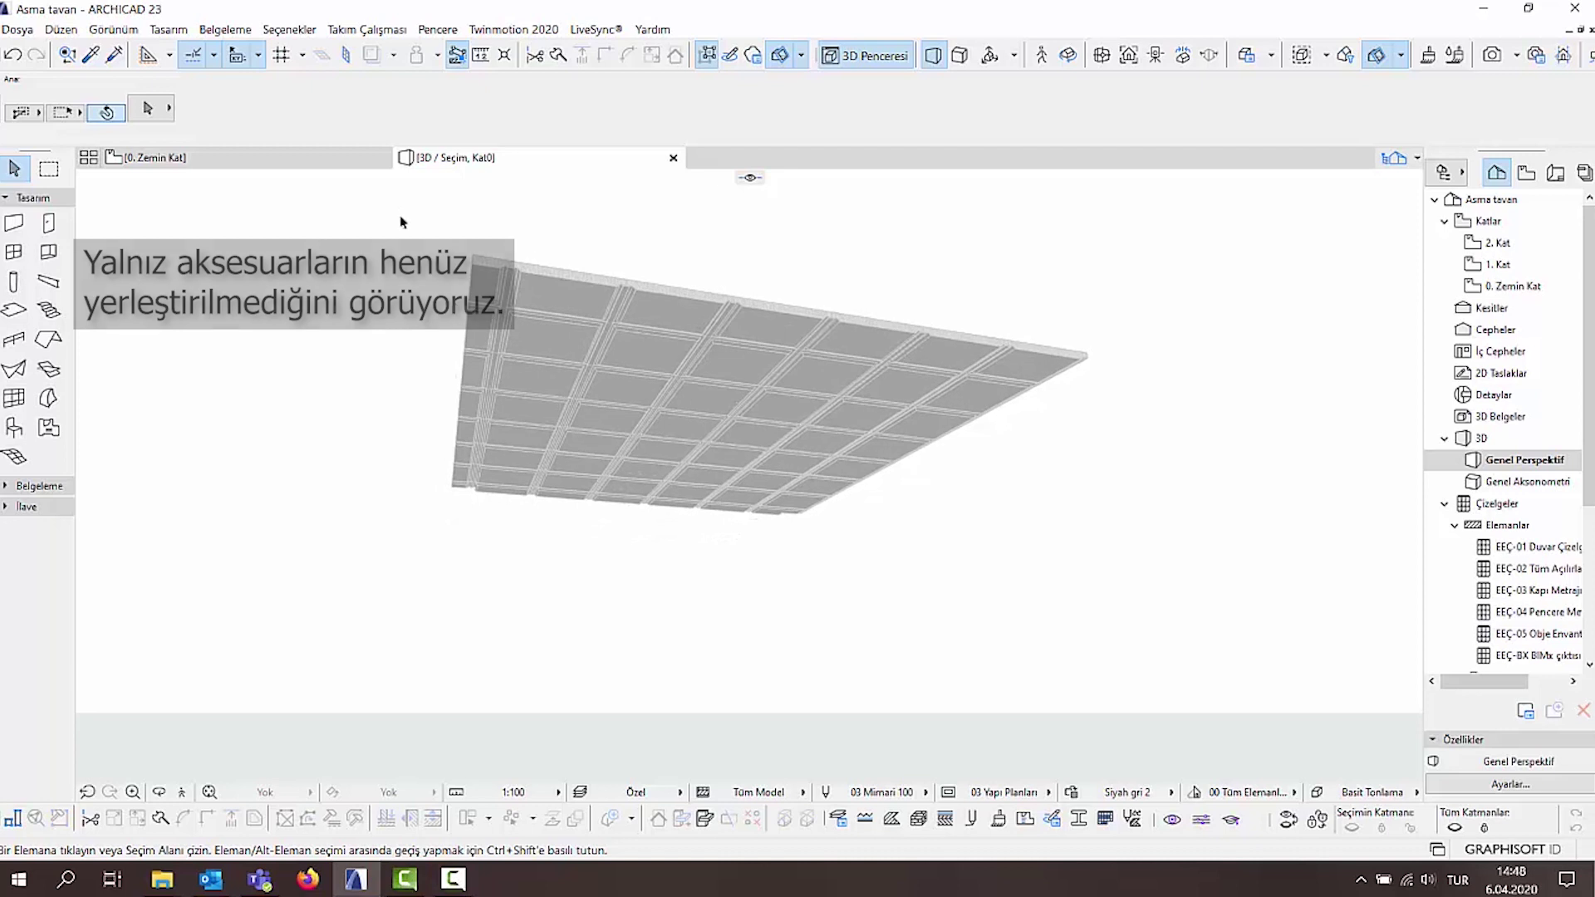
{"action": "key", "text": "F2"}
Add six Half Sphere lamps into the staggered grid cells and check them in 3D.
{"action": "right_click", "coordinate": [616, 399]}
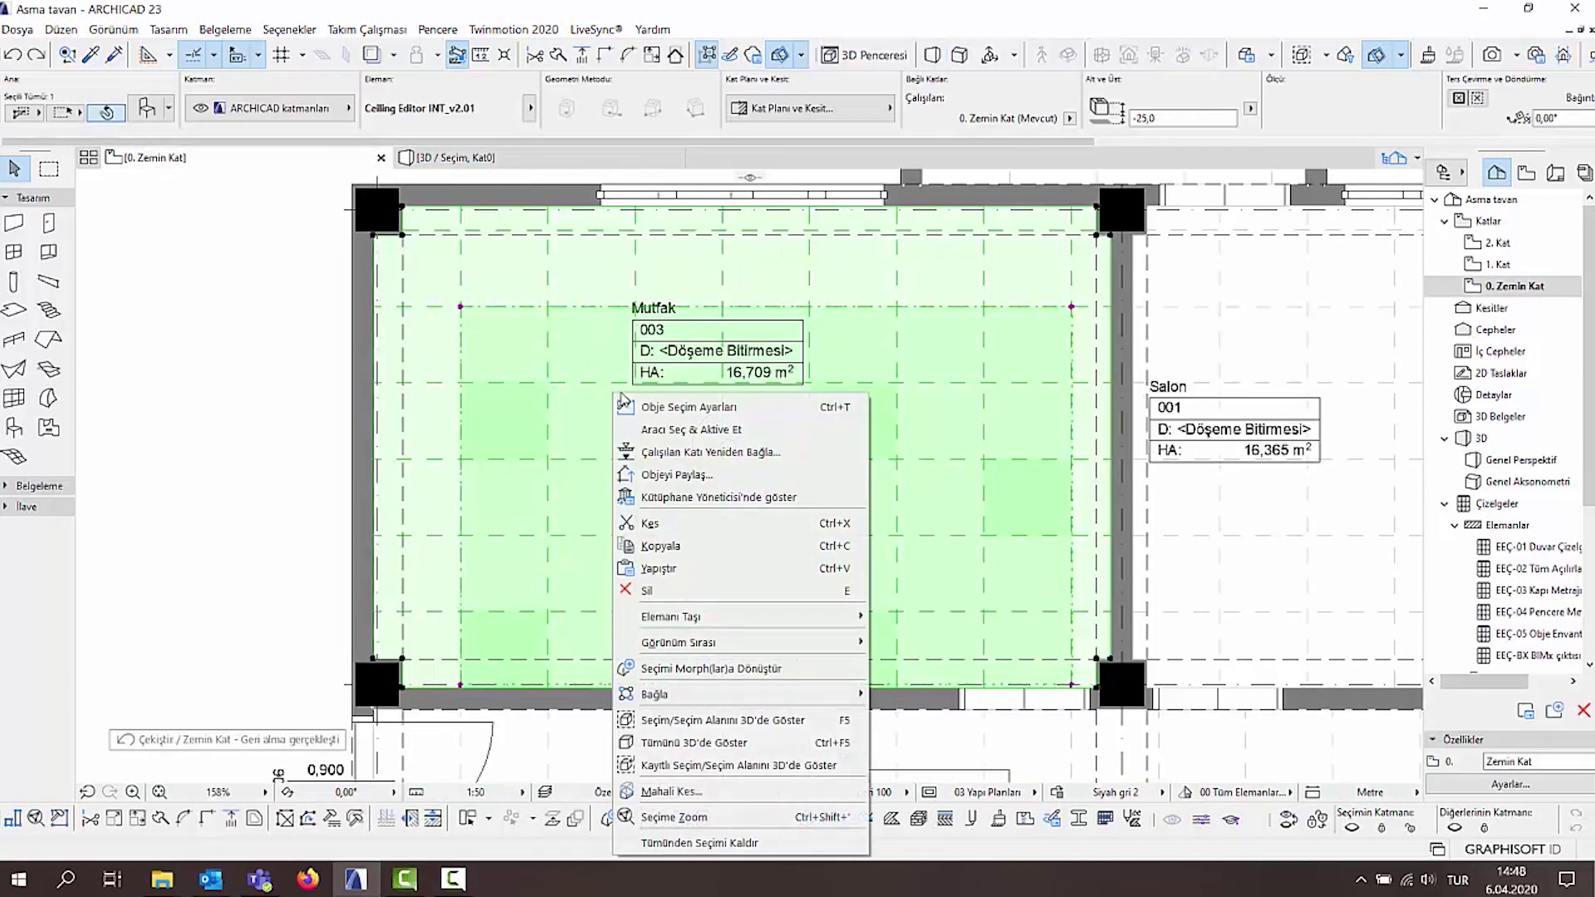
{"action": "left_click", "coordinate": [652, 409]}
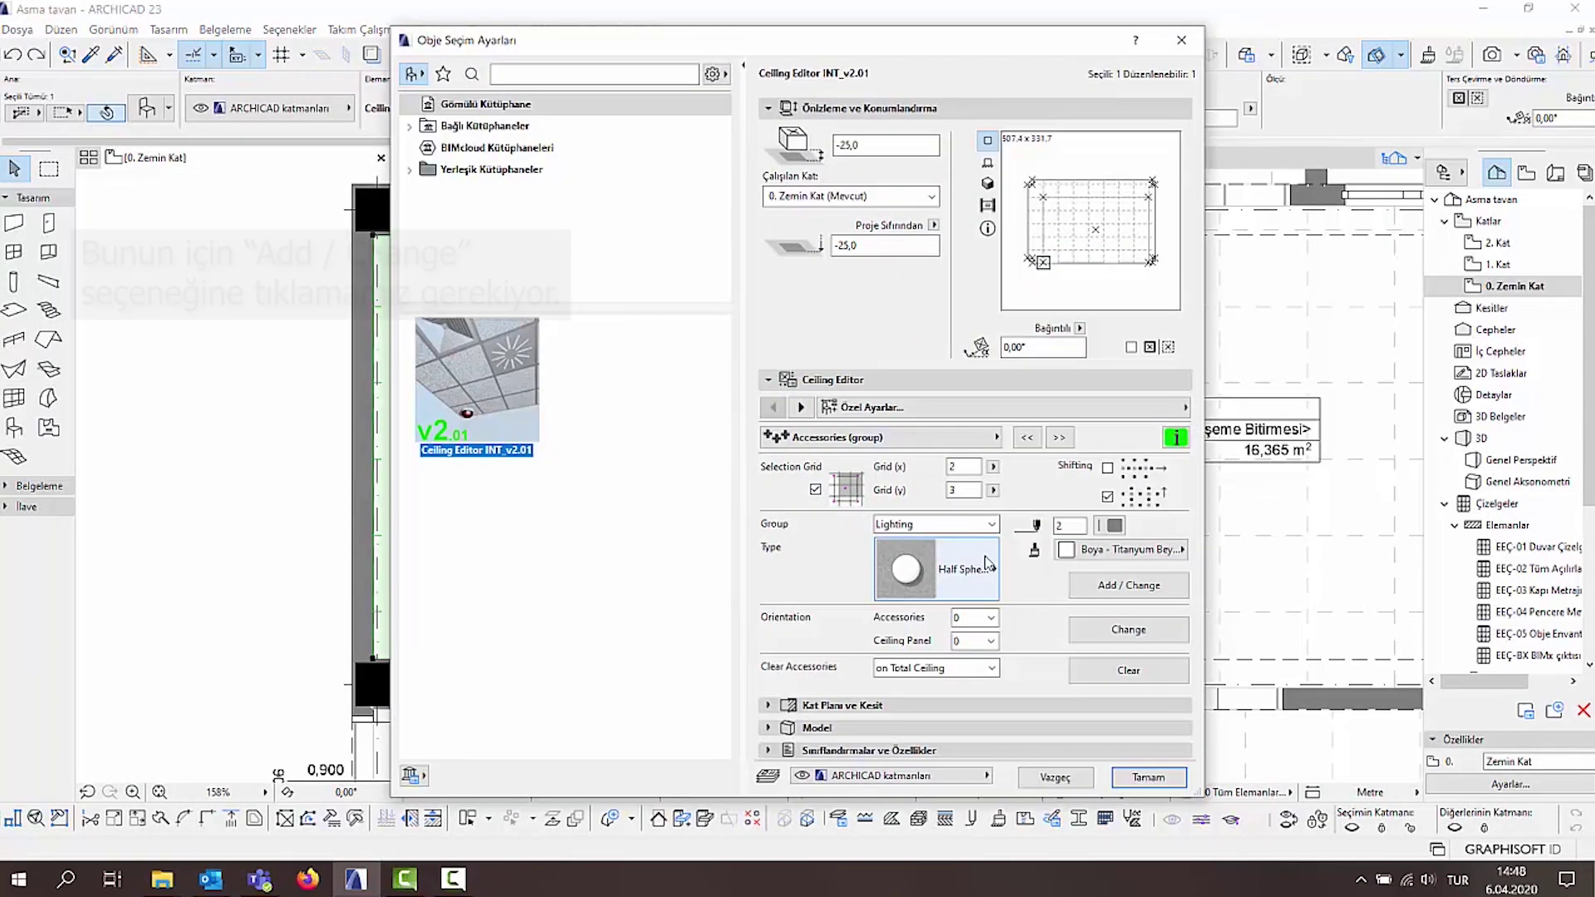
{"action": "left_click", "coordinate": [1101, 587]}
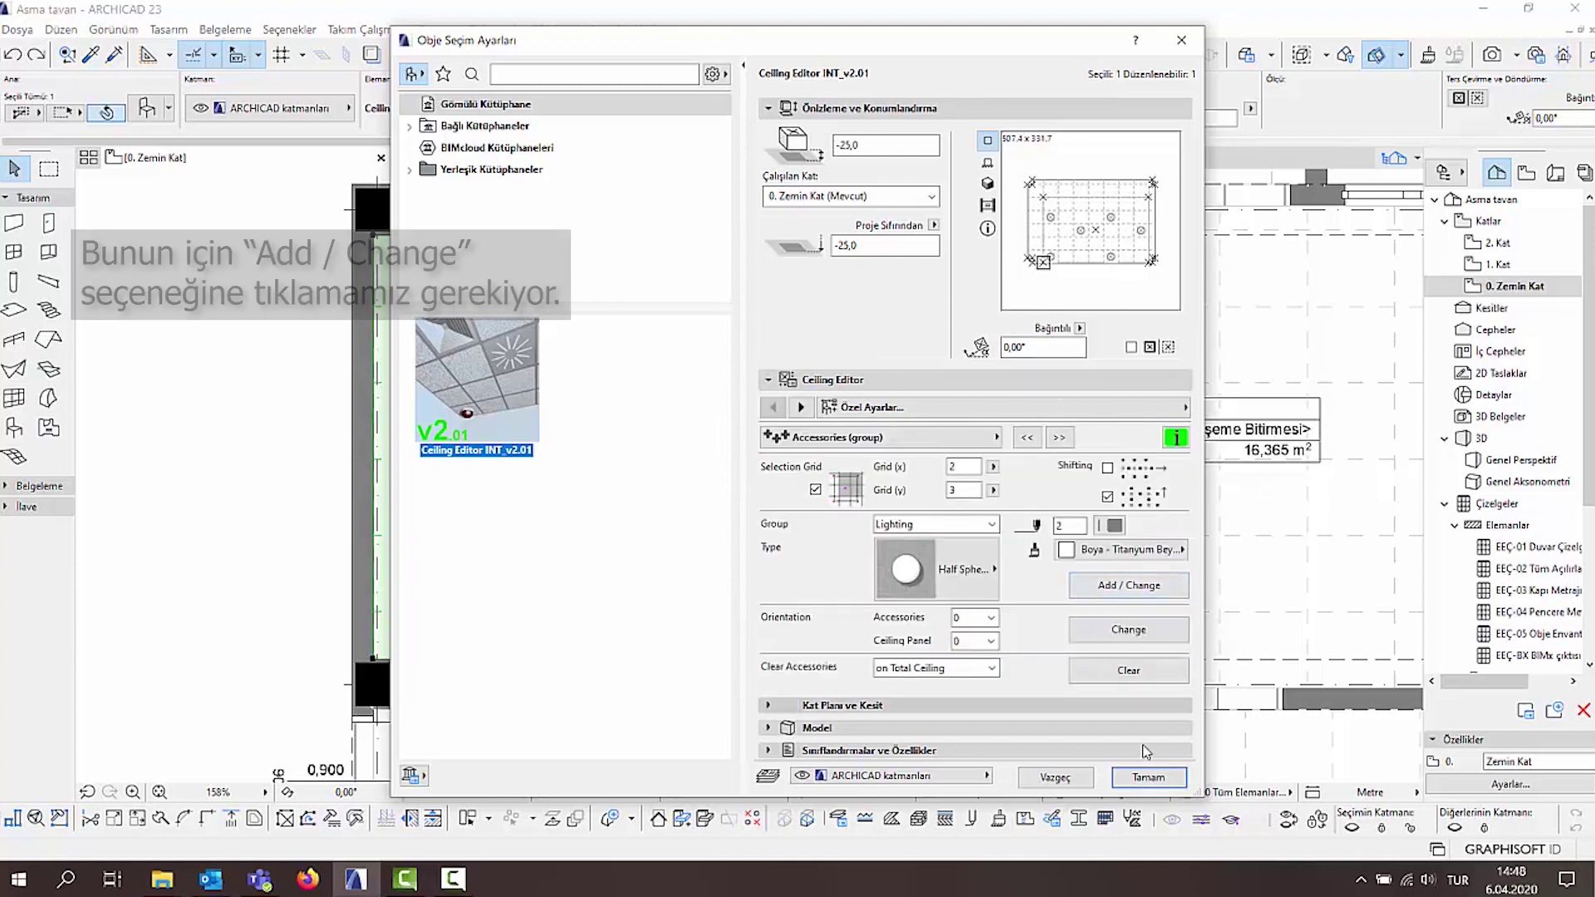
{"action": "left_click", "coordinate": [1148, 777]}
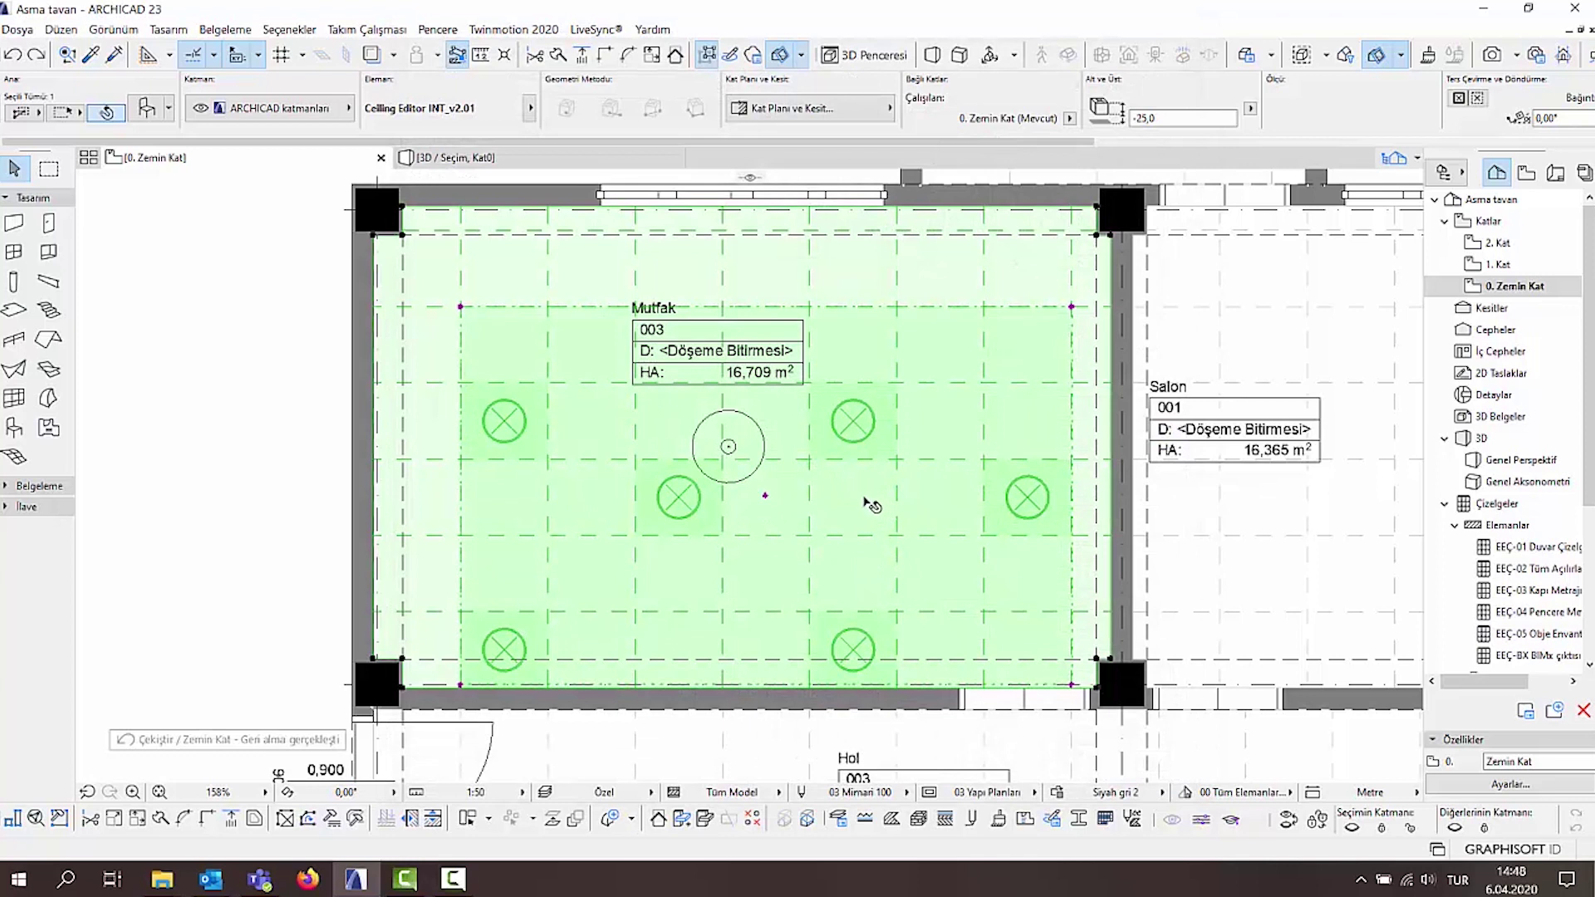
{"action": "left_click", "coordinate": [519, 160]}
{"action": "middle_click_drag", "start_coordinate": [734, 440], "coordinate": [740, 401], "text": "shift"}
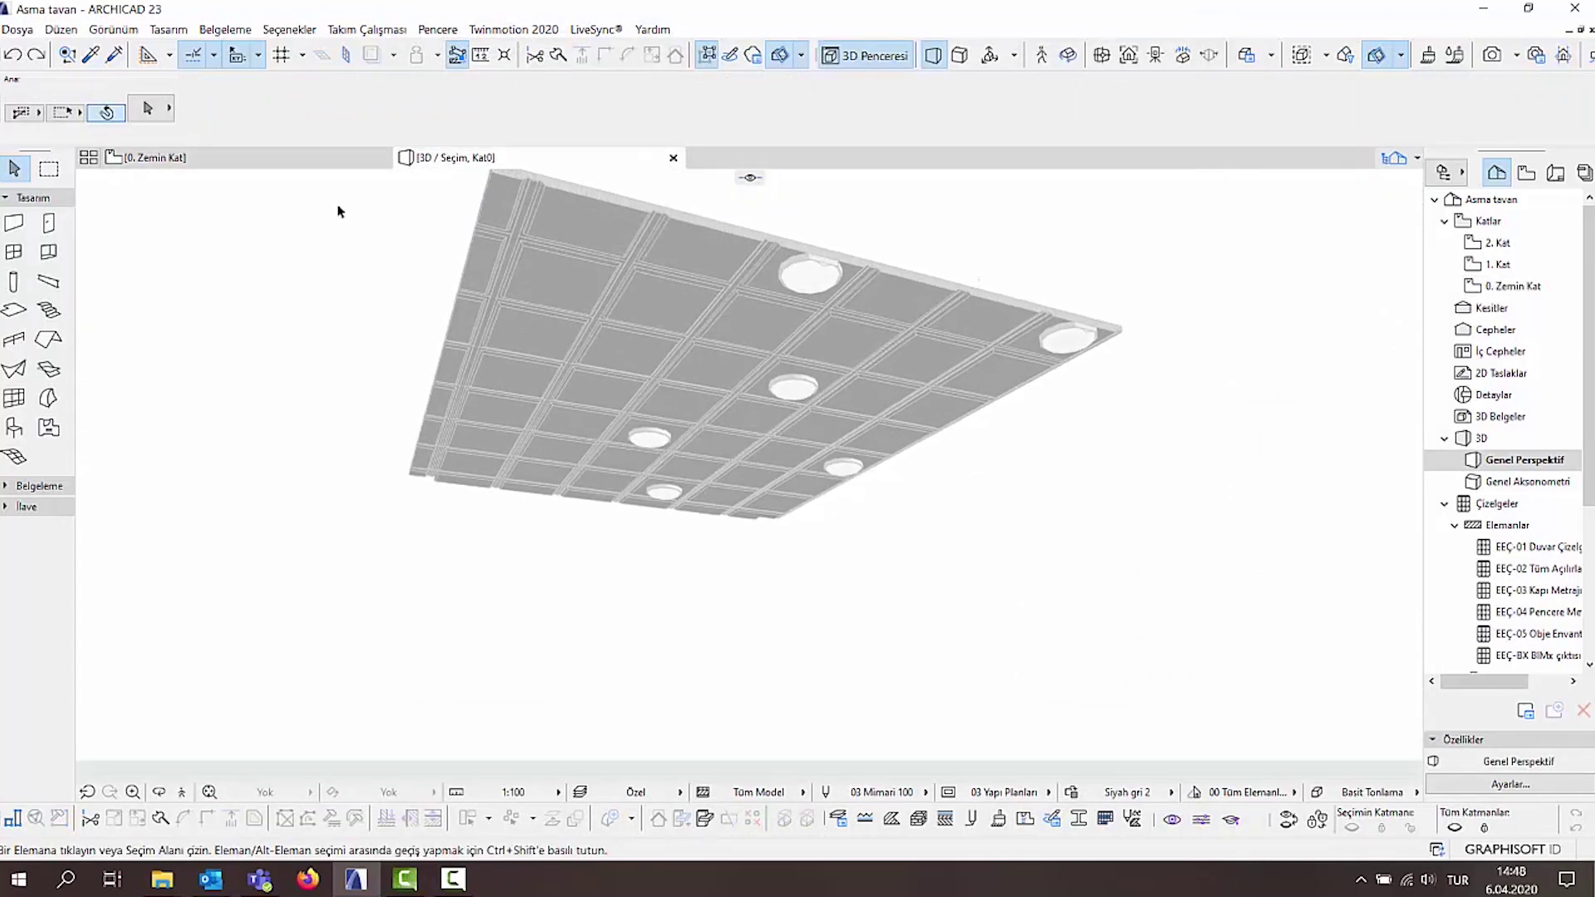
{"action": "left_click", "coordinate": [208, 157]}
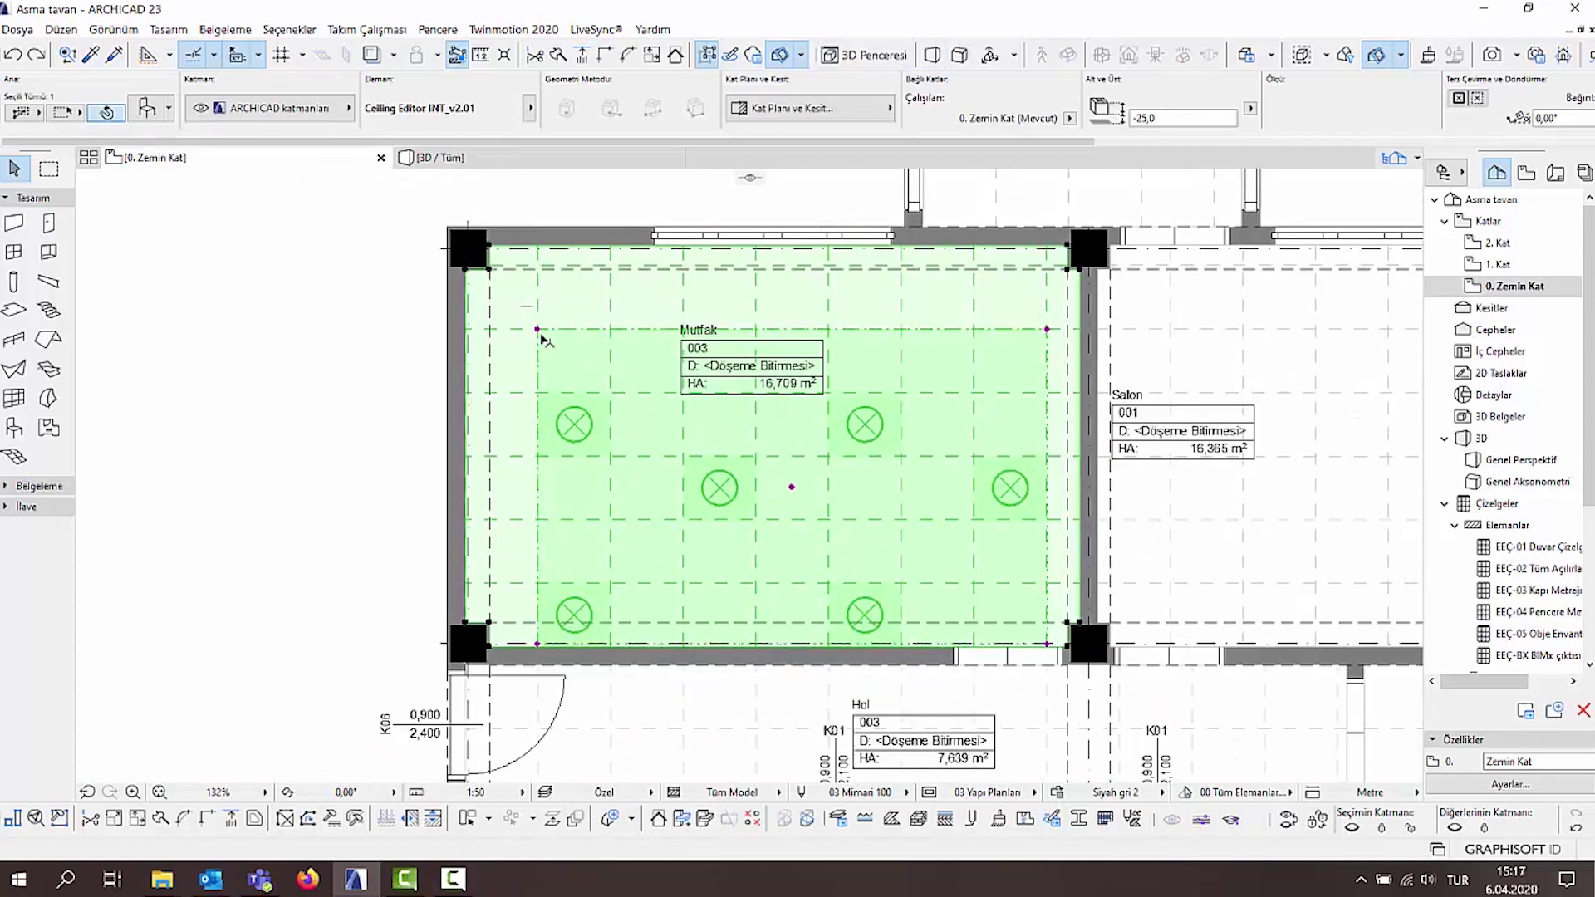
Extend the lamp area to the top wall, re-add lamps to get eight, and check 3D.
{"action": "left_click", "coordinate": [538, 330]}
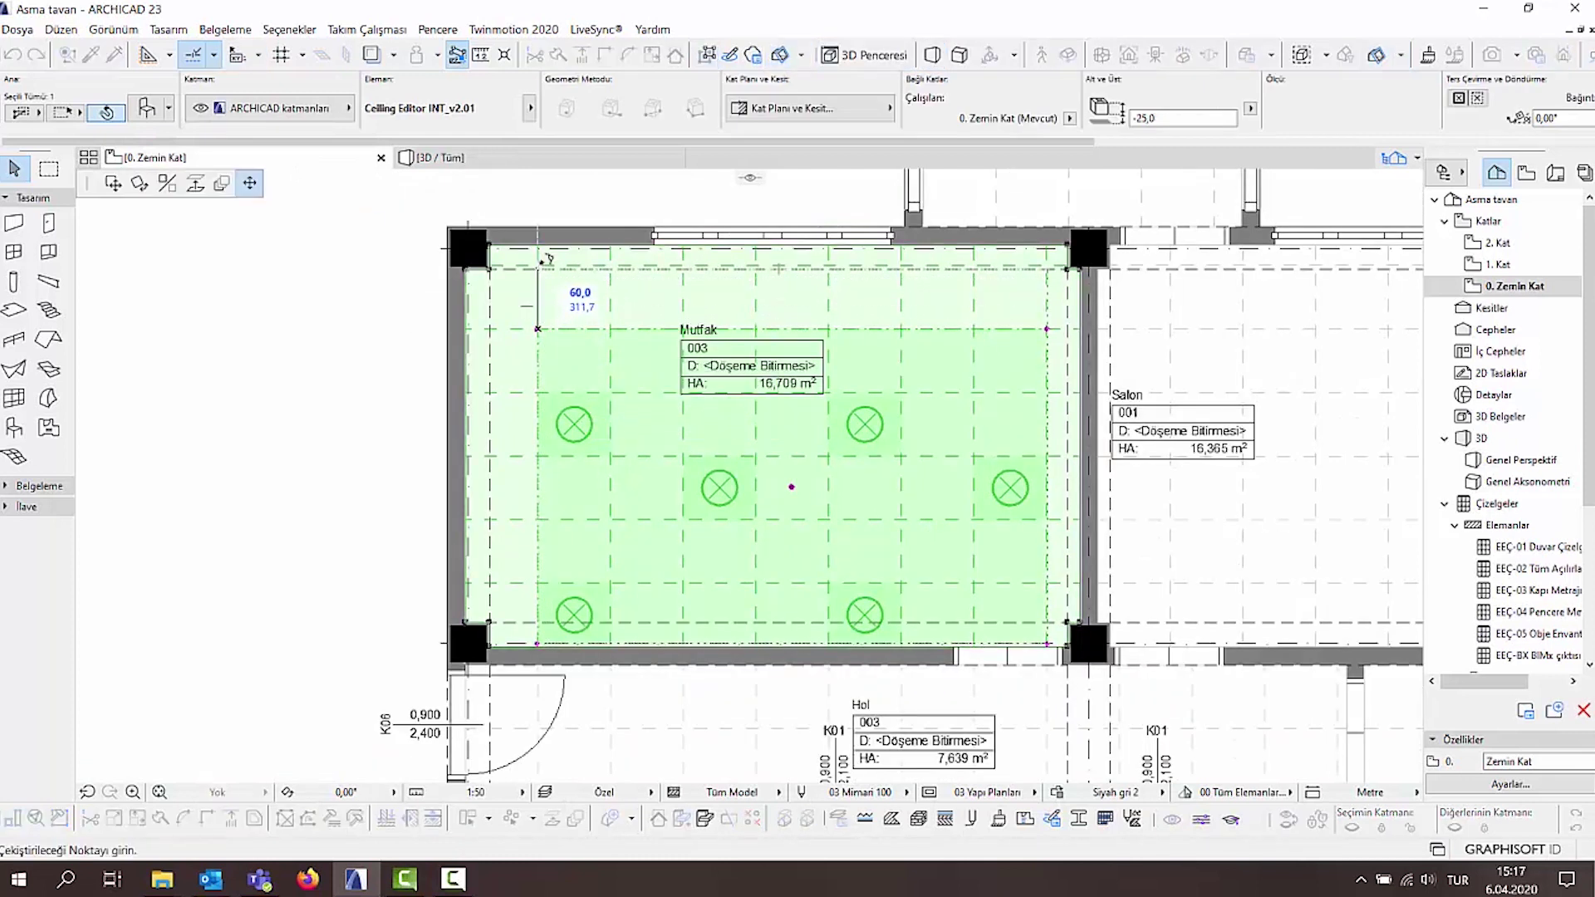
{"action": "left_click", "coordinate": [542, 259]}
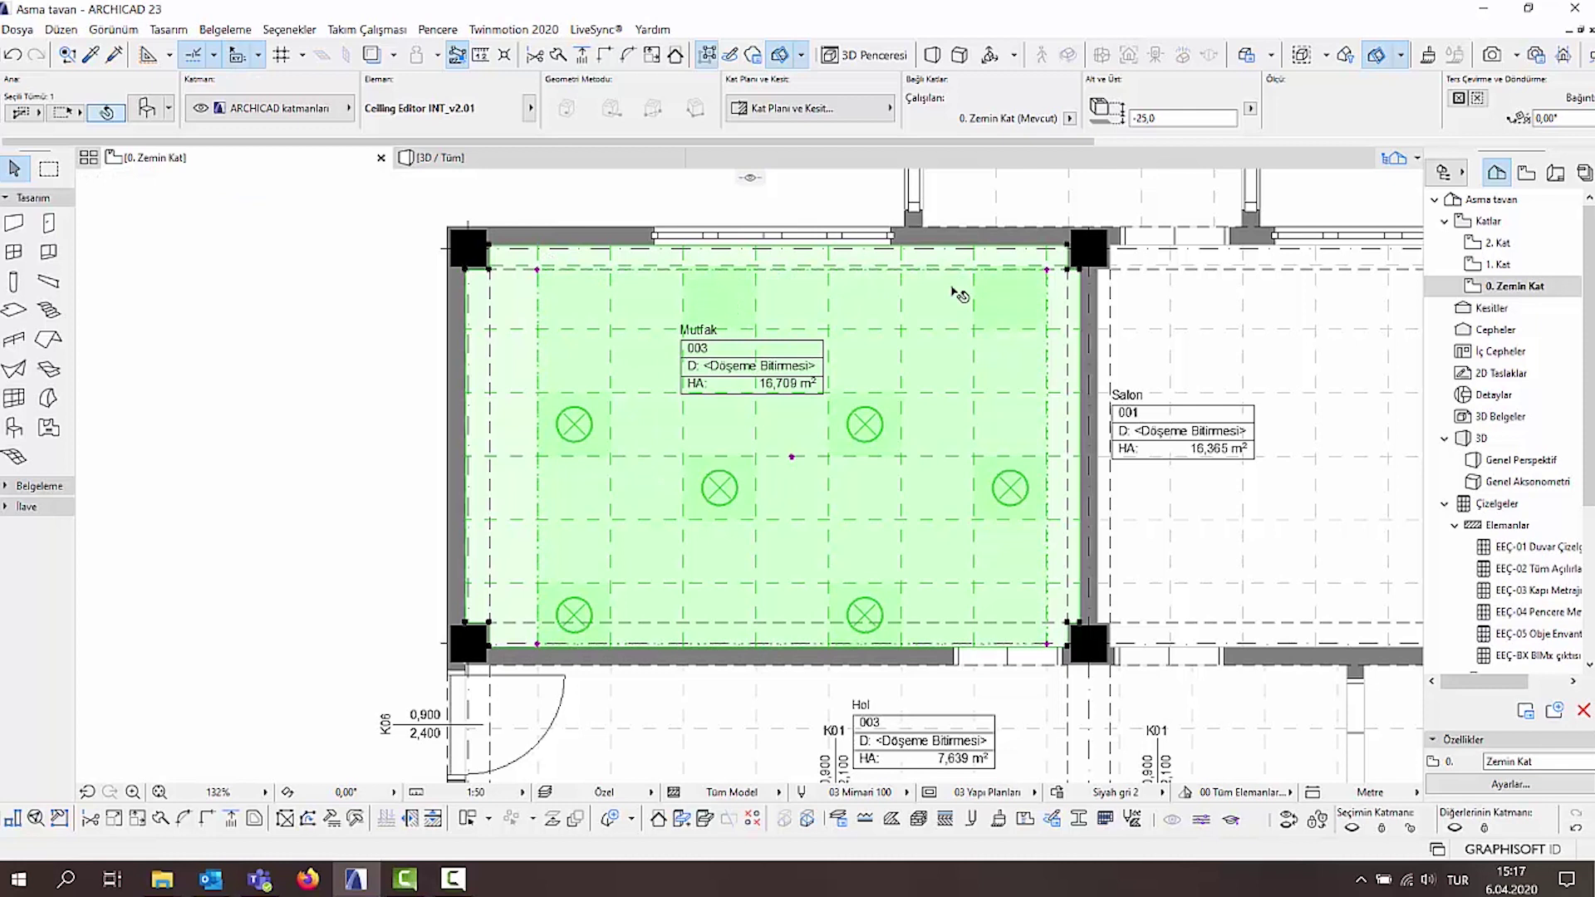
{"action": "right_click", "coordinate": [989, 301]}
{"action": "left_click", "coordinate": [1001, 301]}
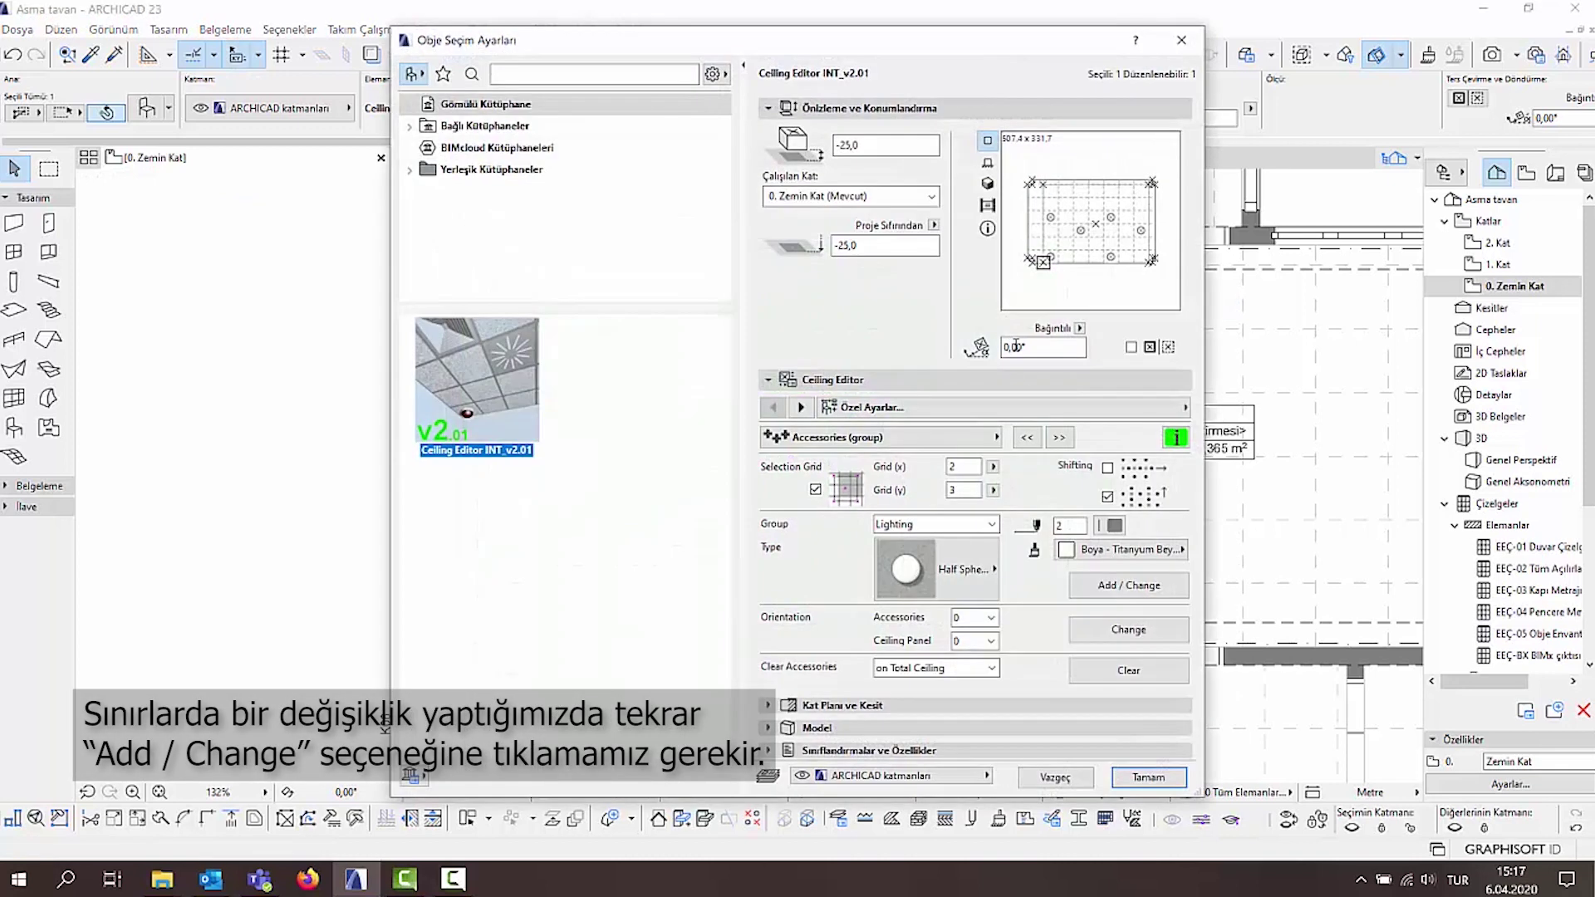
{"action": "left_click", "coordinate": [1129, 591]}
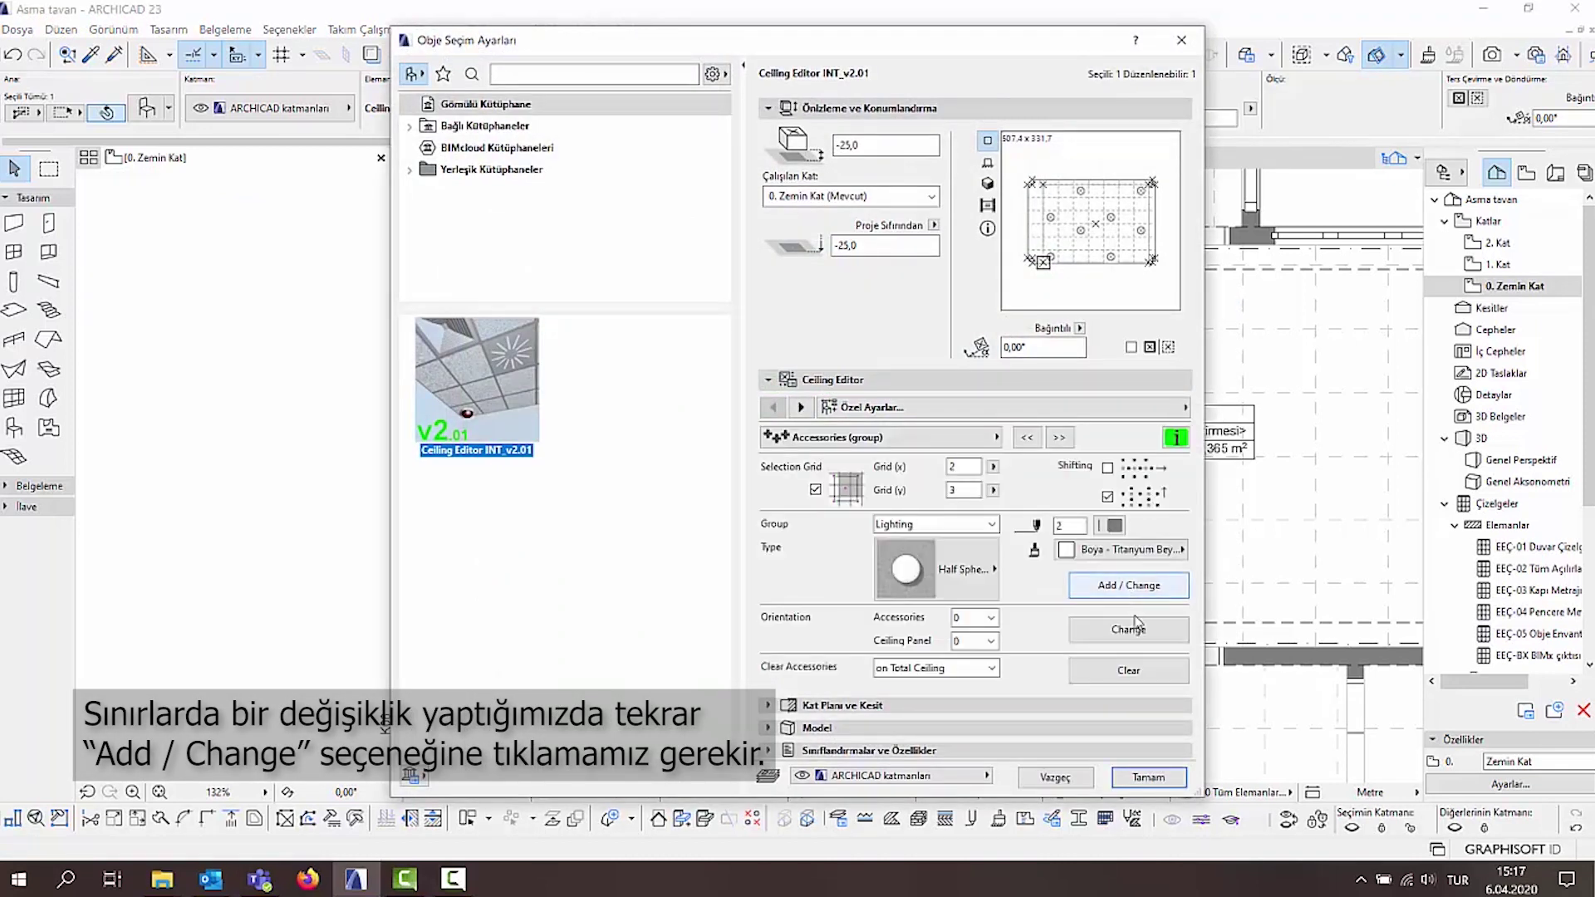
{"action": "left_click", "coordinate": [1147, 777]}
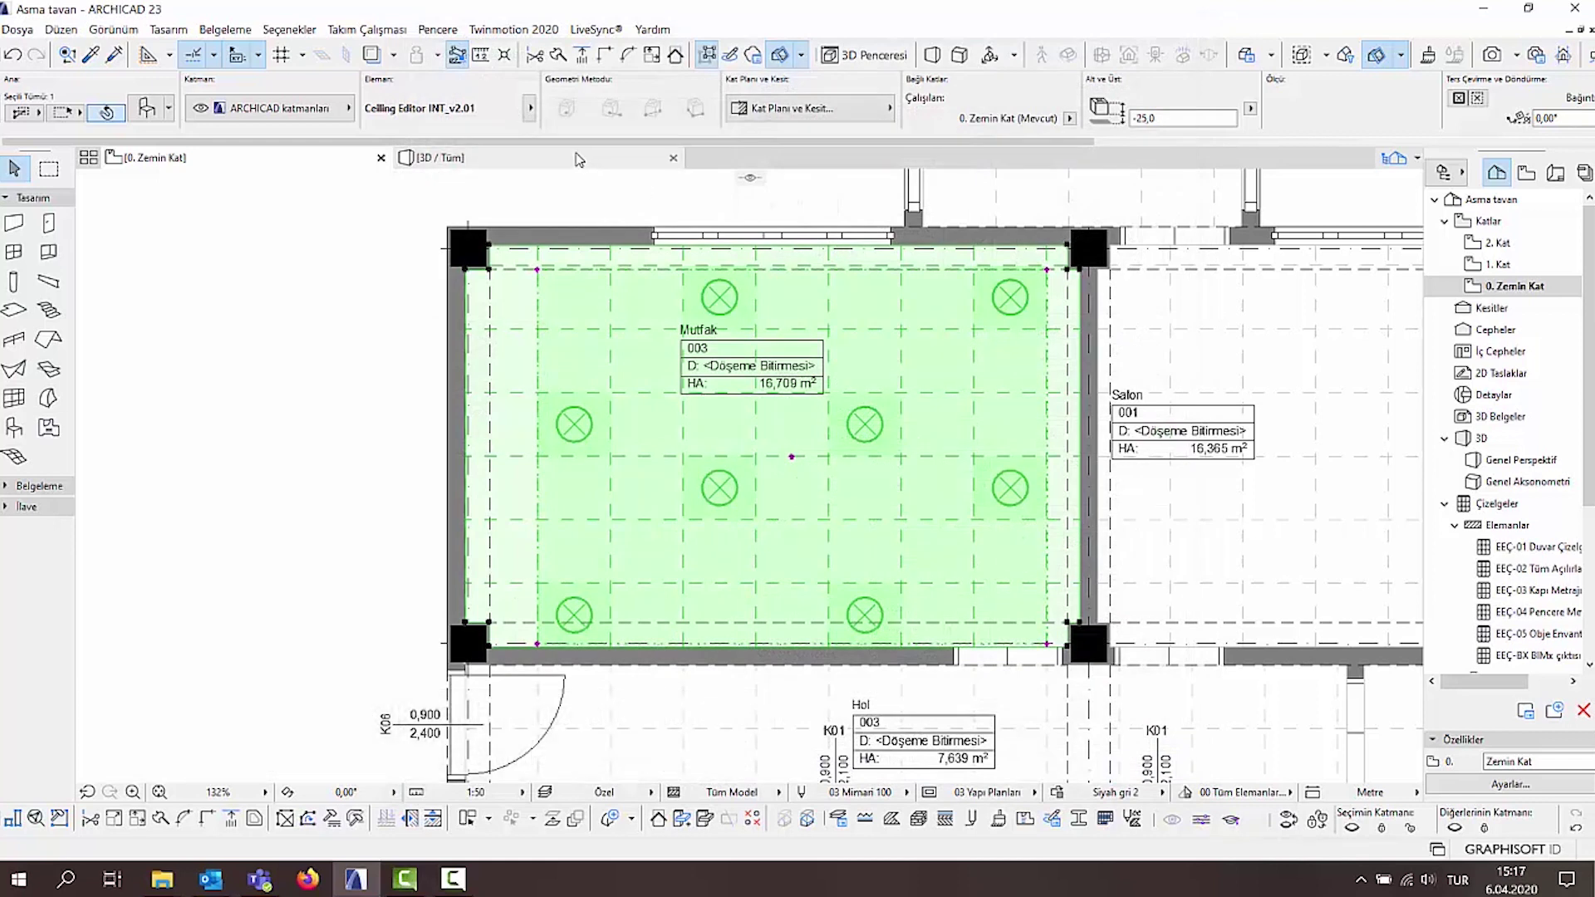
{"action": "key", "text": "F3"}
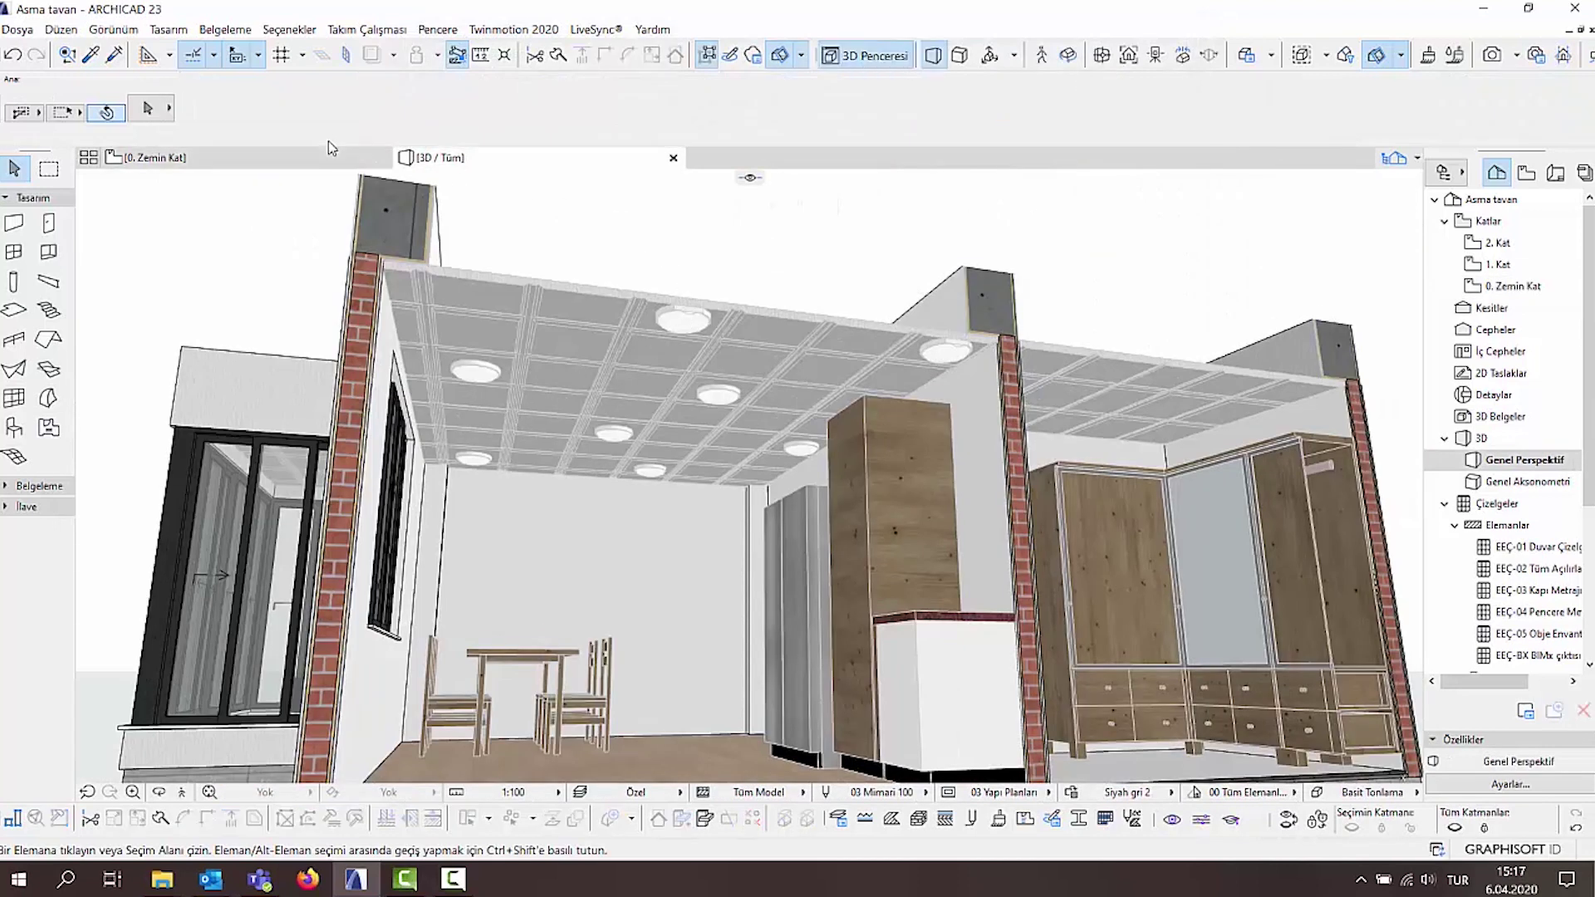
{"action": "key", "text": "F2"}
Clear the old lamps and re-add them as an unshifted 3×3 grid.
{"action": "right_click", "coordinate": [922, 455]}
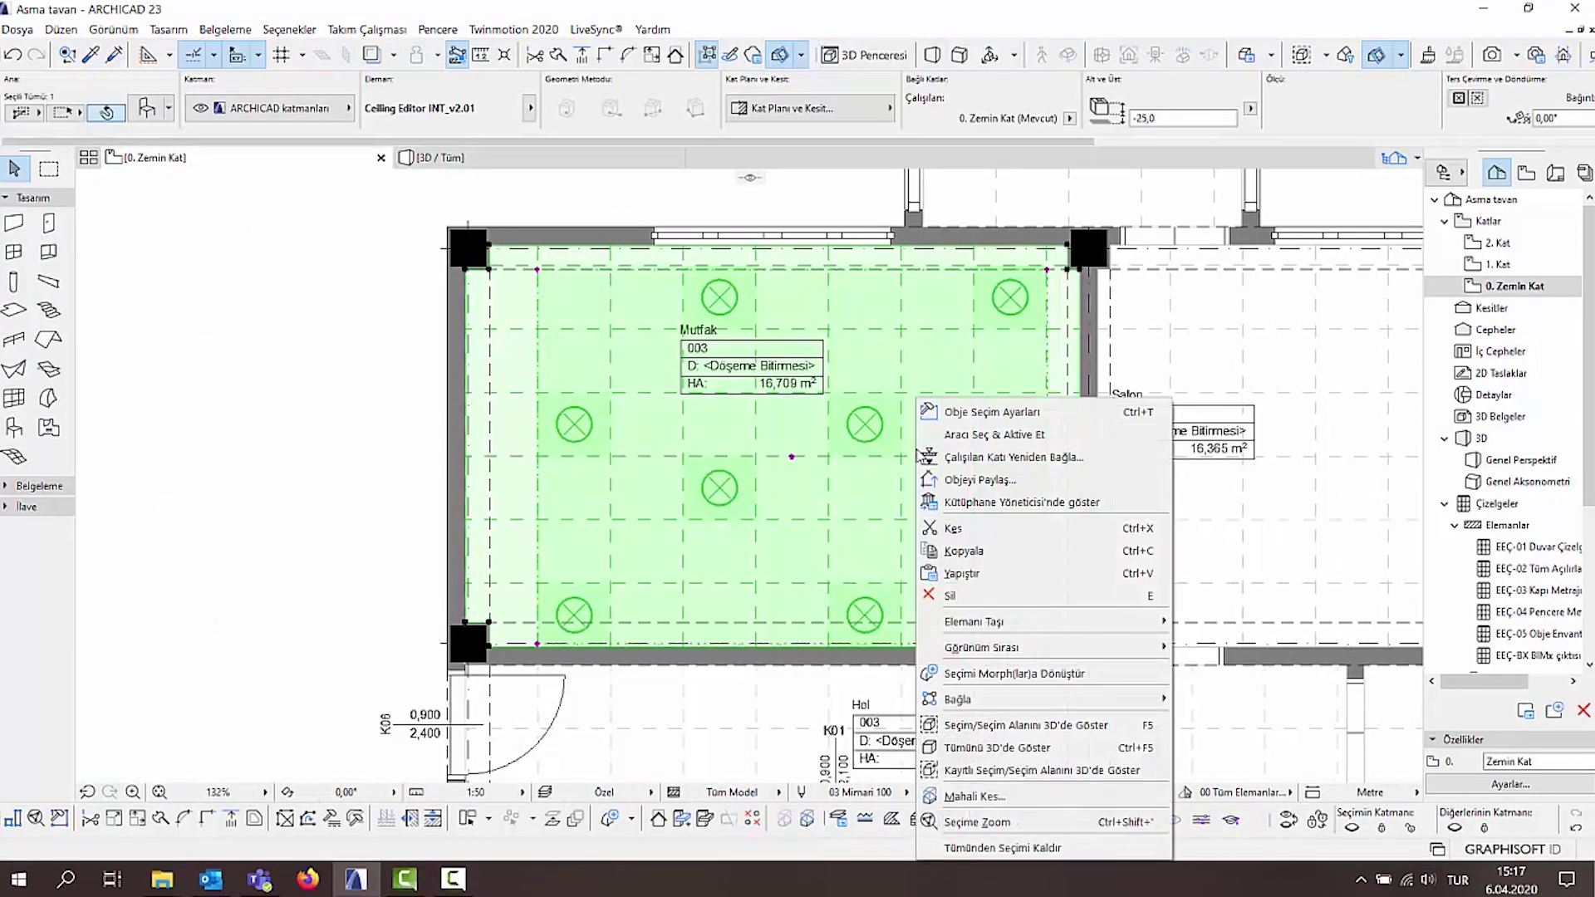
{"action": "left_click", "coordinate": [972, 422]}
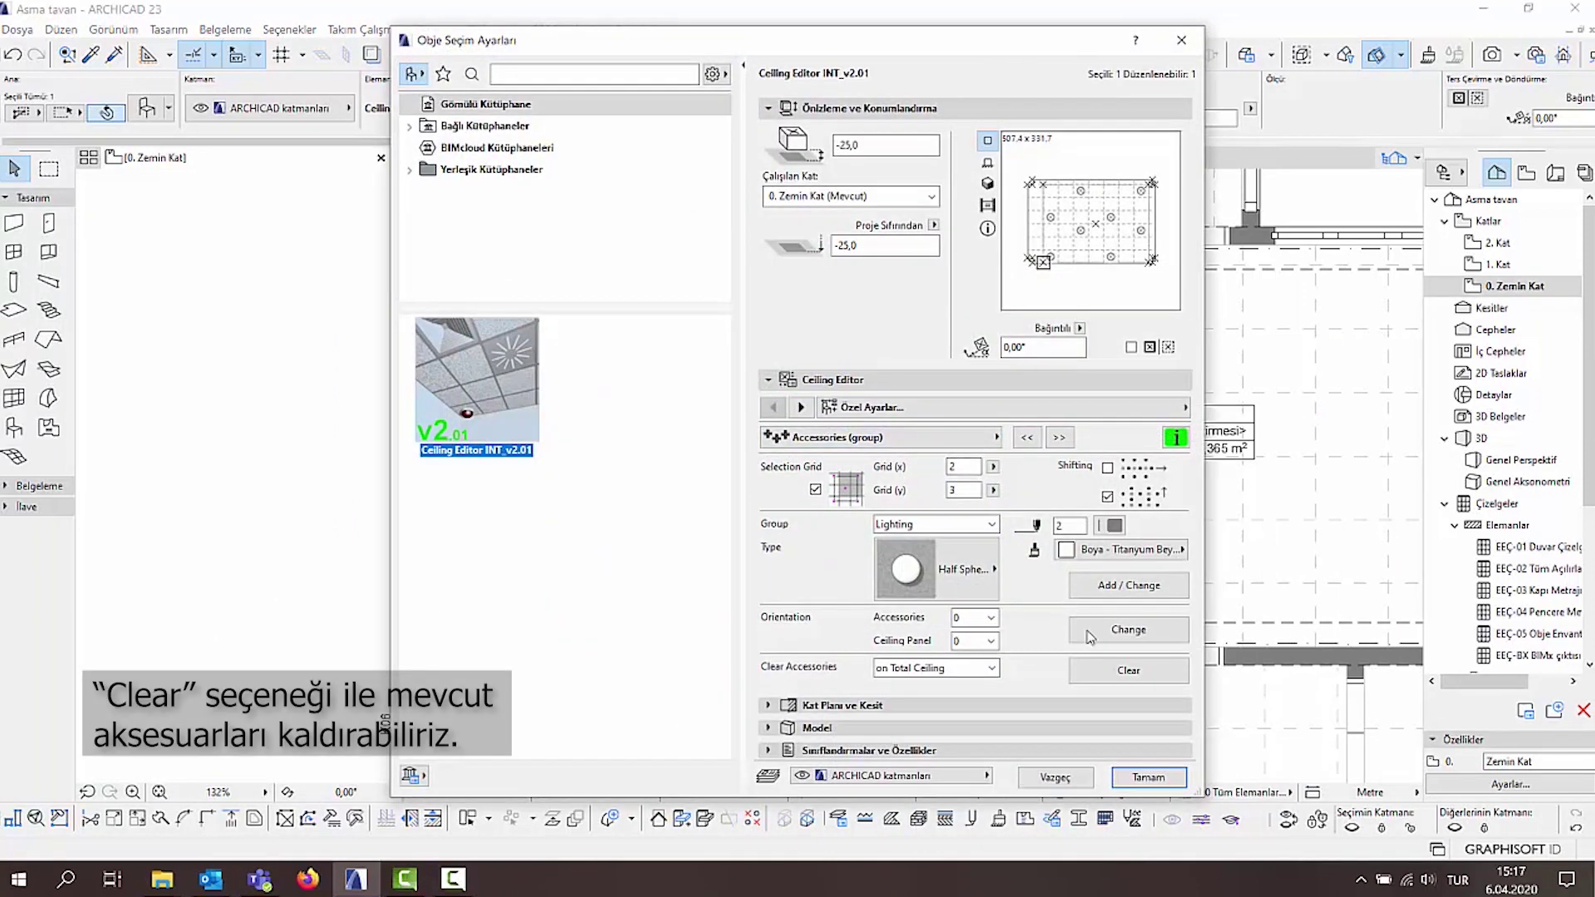
{"action": "left_click", "coordinate": [1126, 670]}
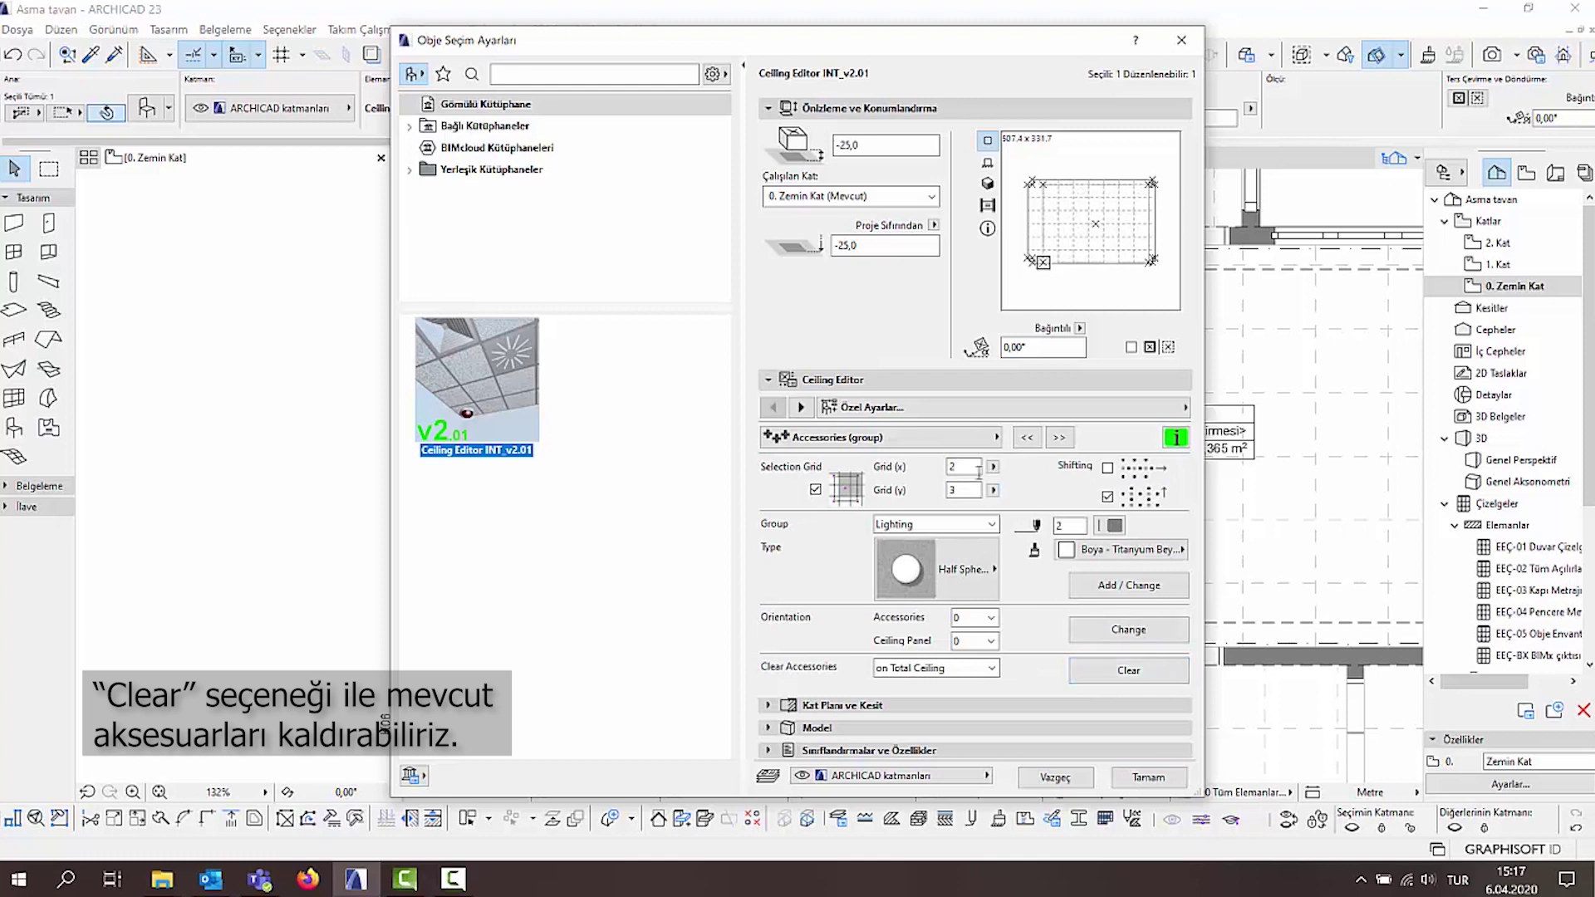
{"action": "double_click", "coordinate": [979, 466]}
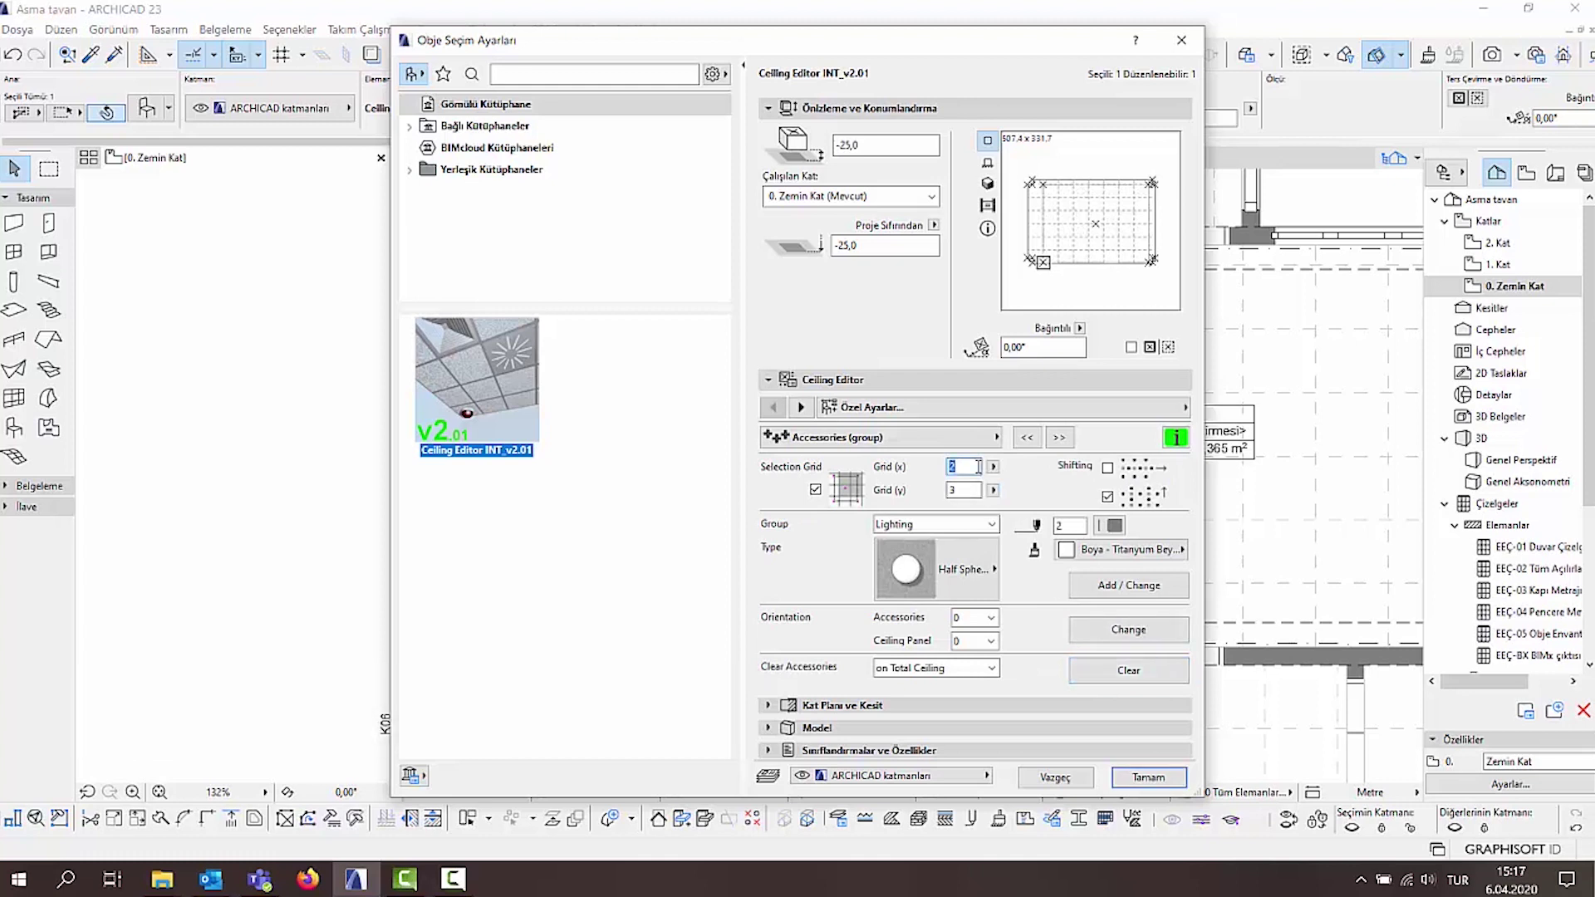
{"action": "type", "text": "3"}
{"action": "key", "text": "Return"}
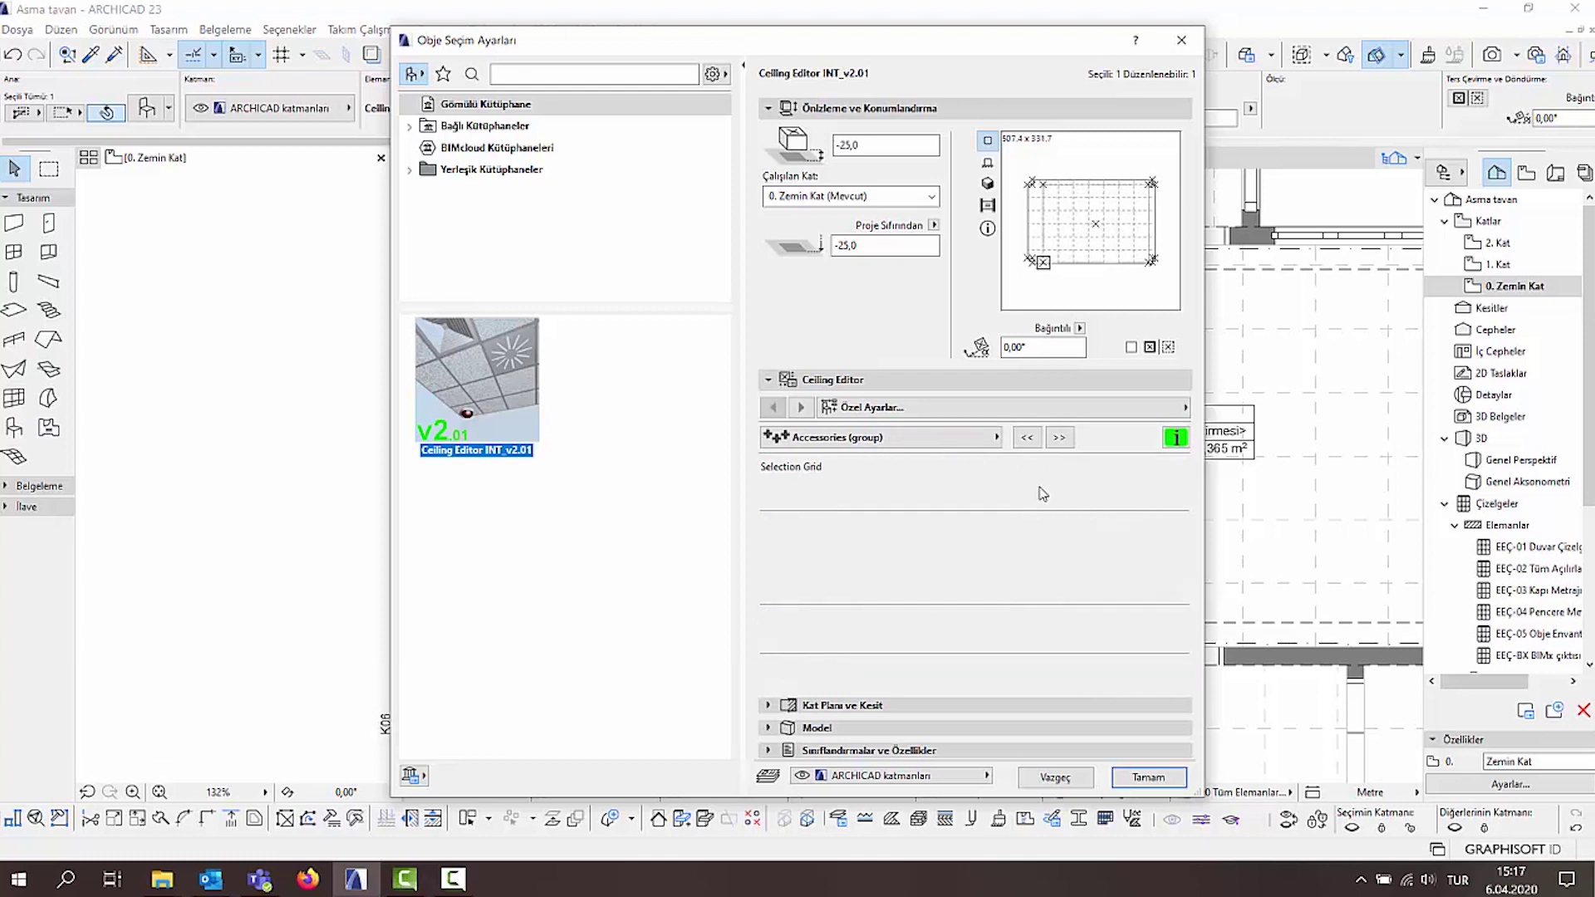
{"action": "left_click", "coordinate": [1107, 498]}
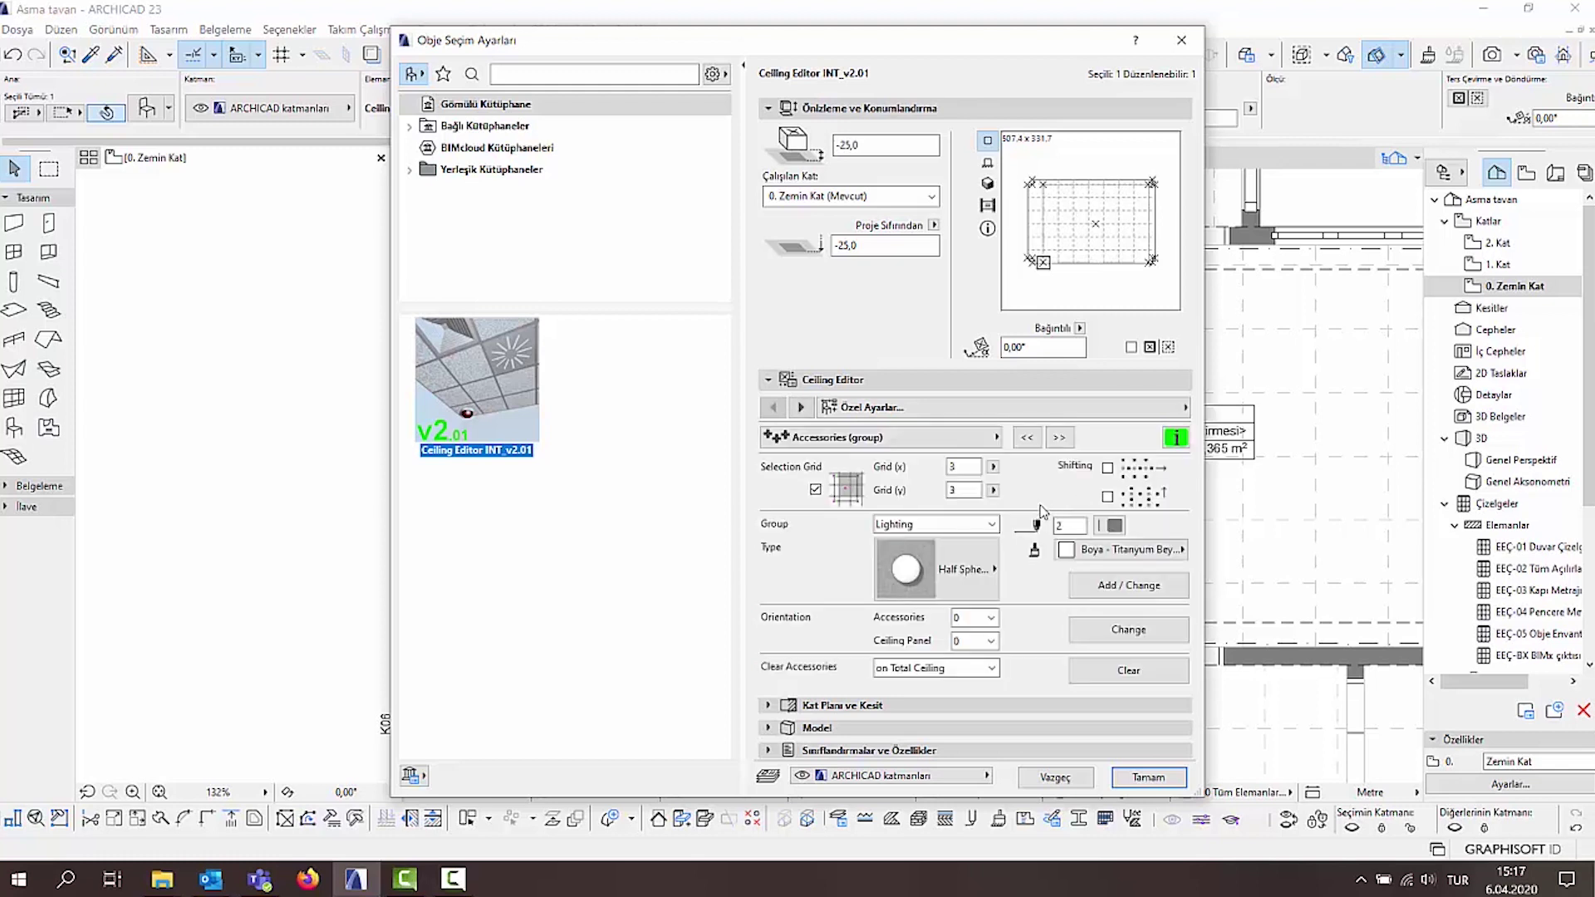
{"action": "left_click", "coordinate": [1094, 590]}
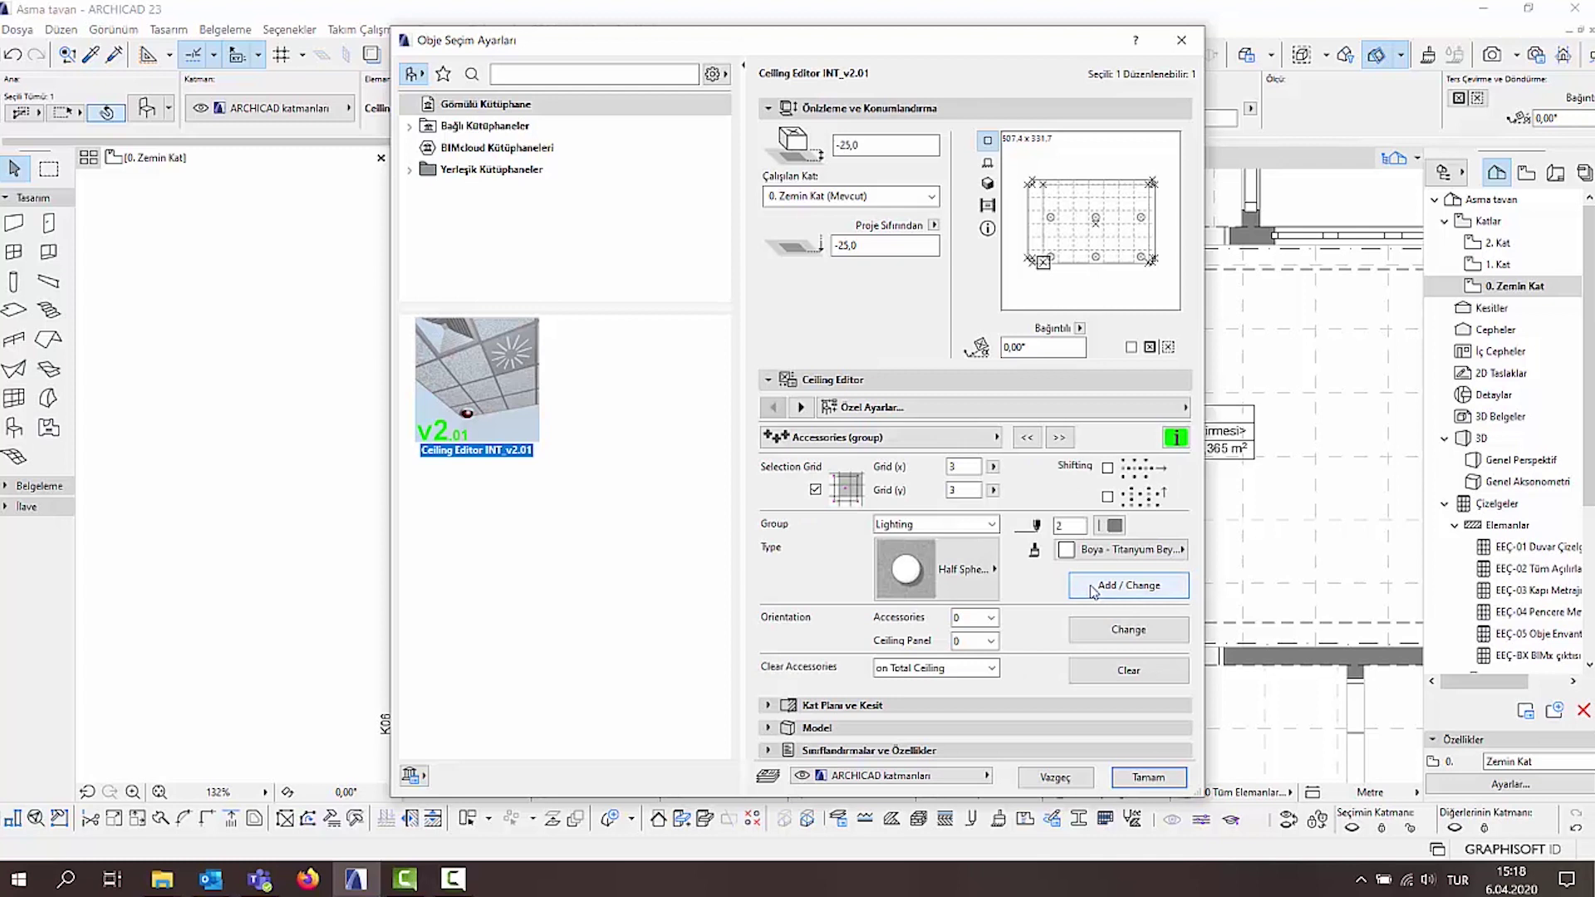
{"action": "left_click", "coordinate": [1147, 777]}
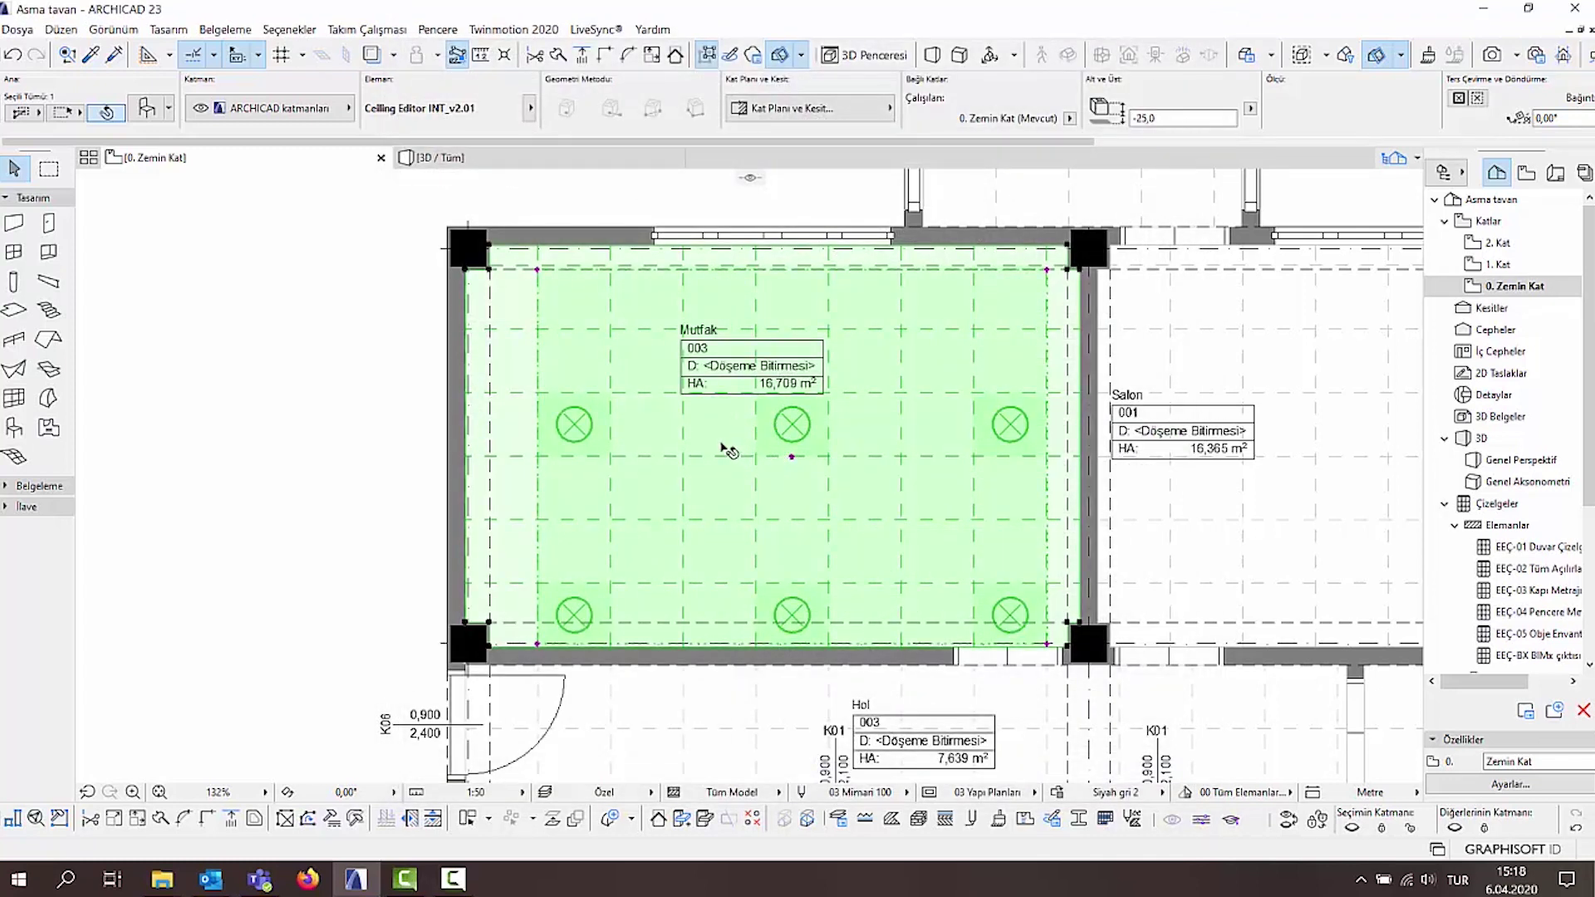
Switch the ceiling's accessory to the Safety group's Spinkler type with the selection grid enabled.
{"action": "right_click", "coordinate": [525, 373]}
{"action": "left_click", "coordinate": [559, 379]}
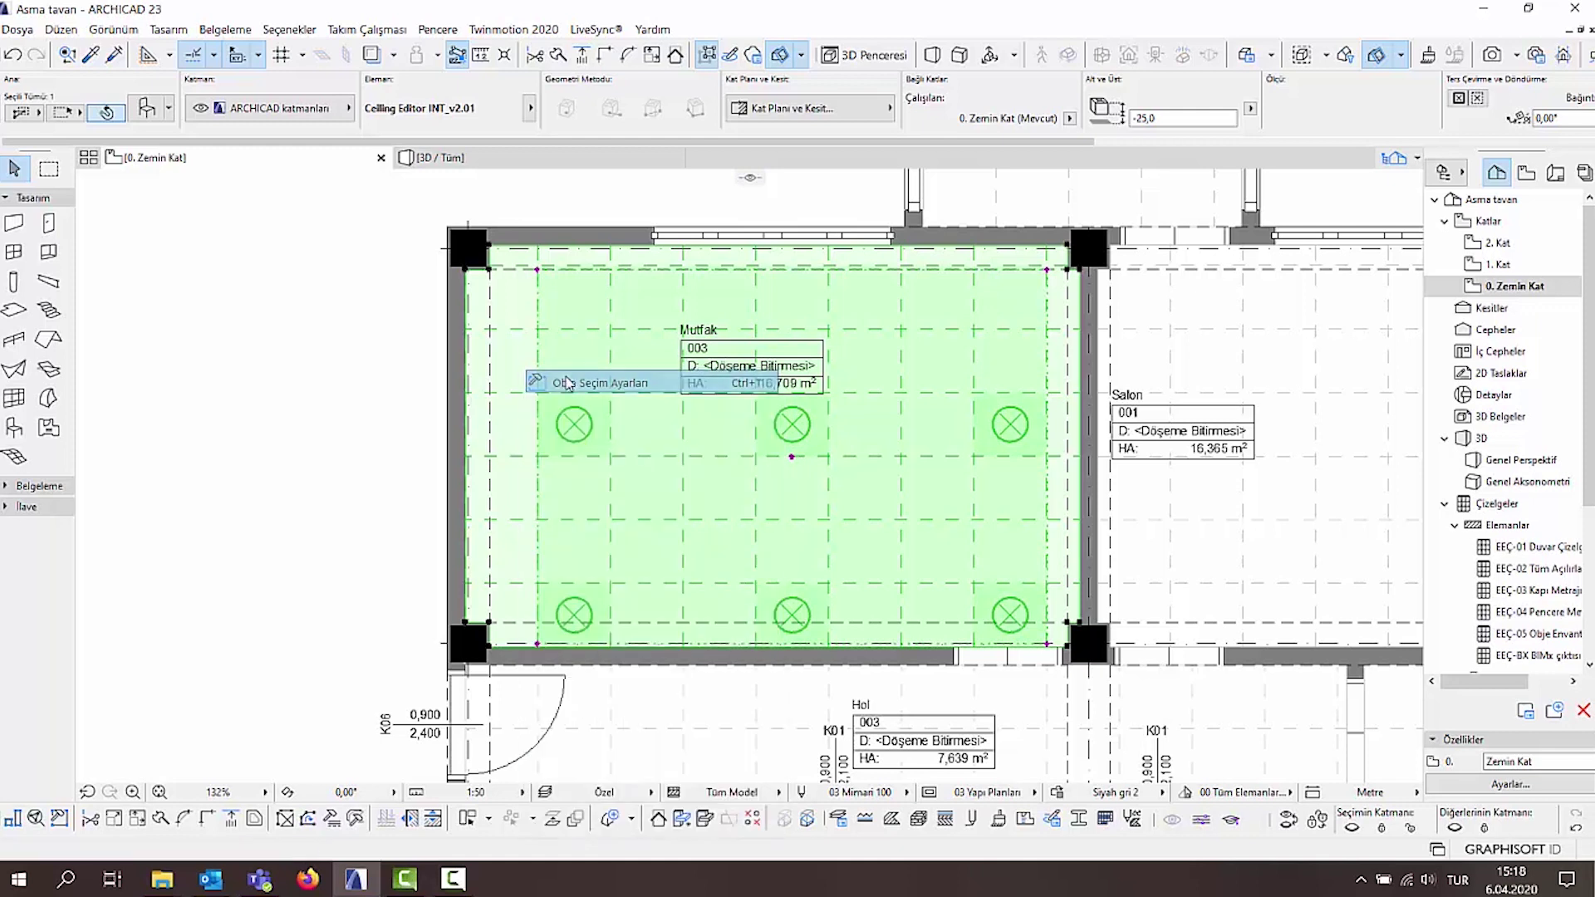
{"action": "left_click", "coordinate": [815, 489]}
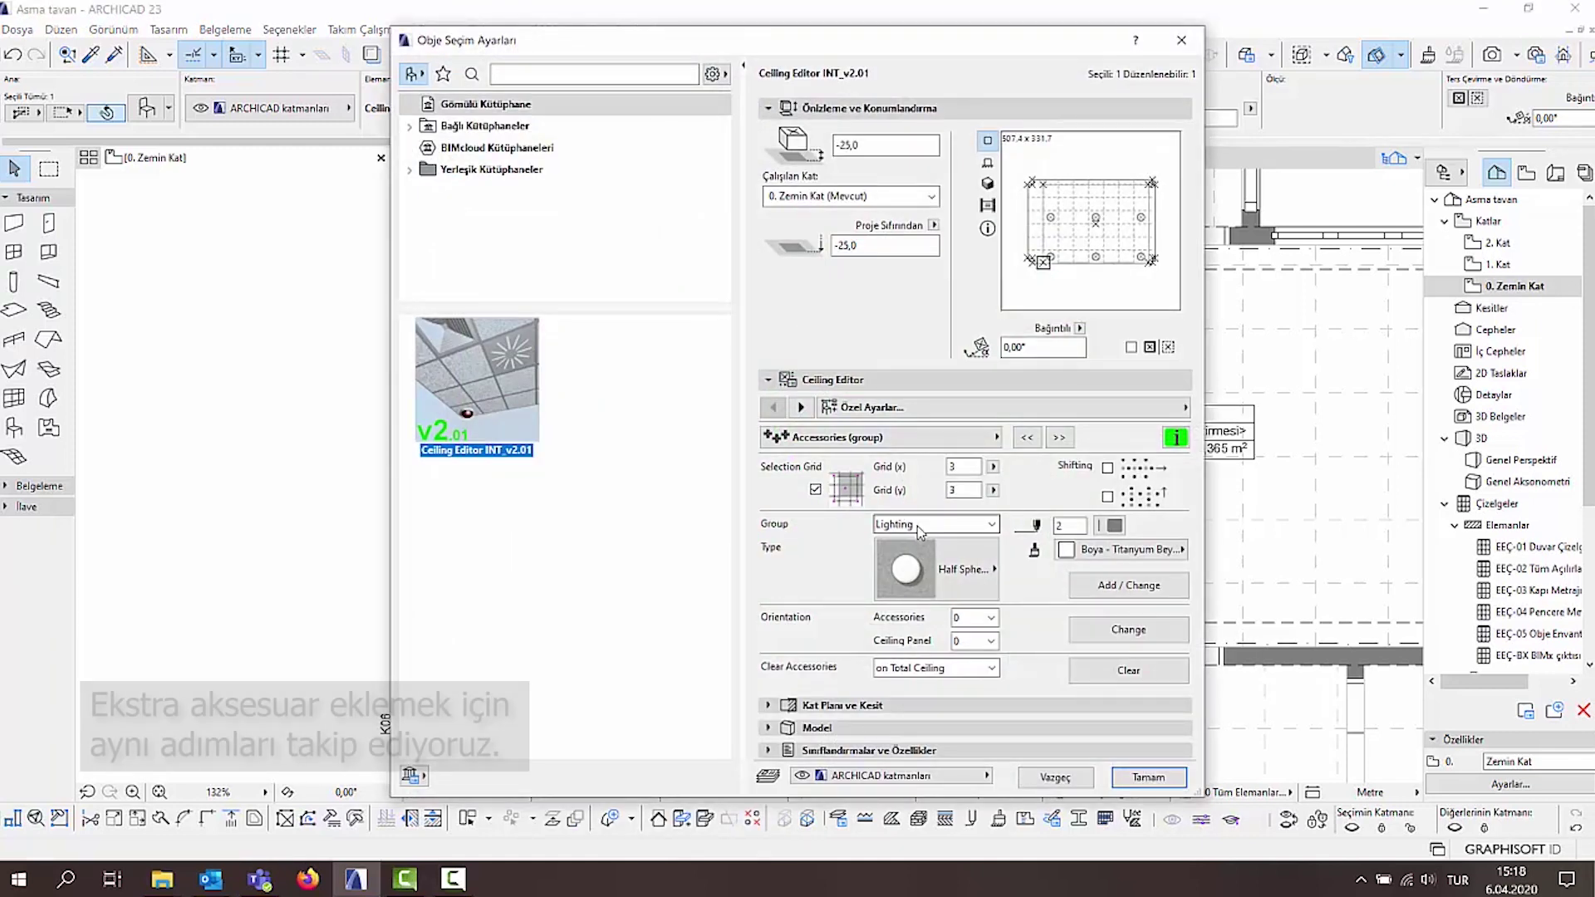
{"action": "left_click", "coordinate": [920, 525]}
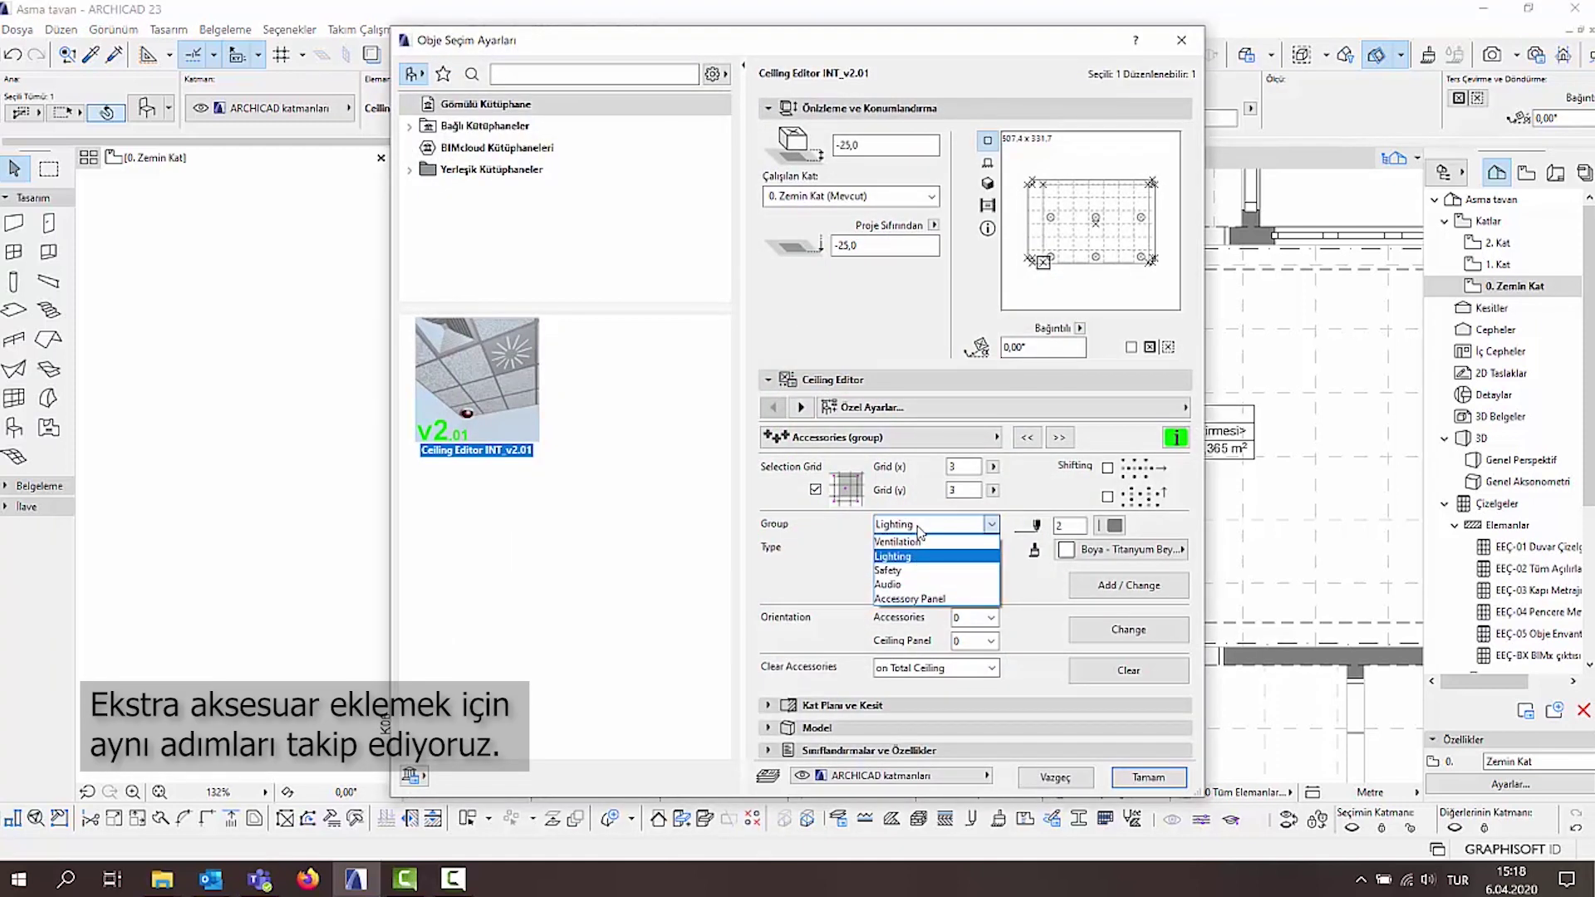
{"action": "left_click", "coordinate": [906, 570]}
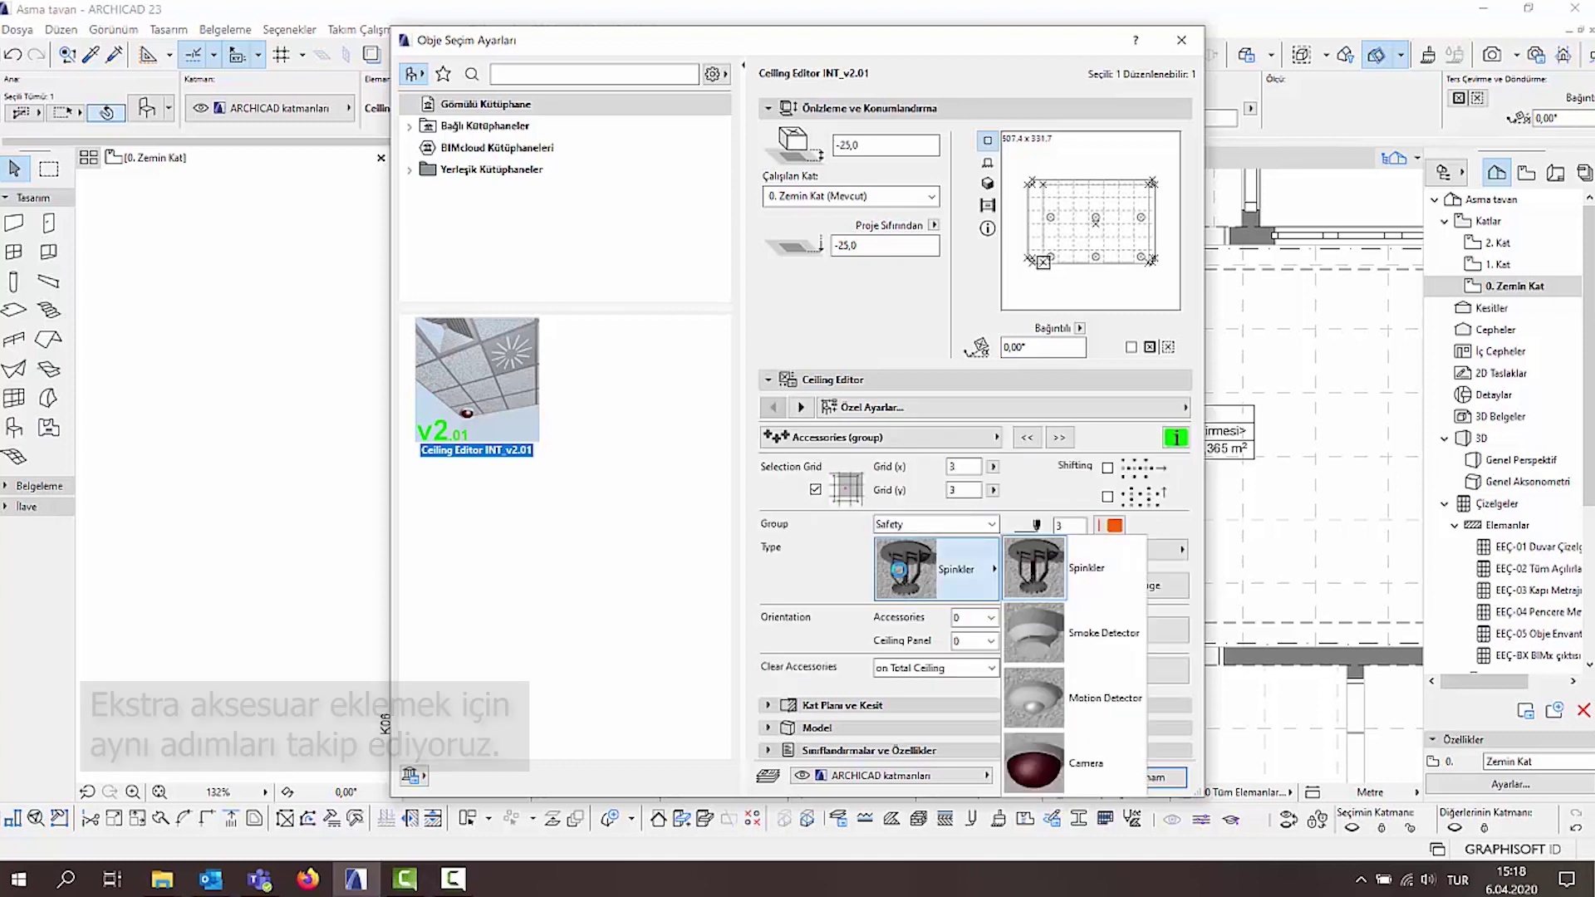
{"action": "left_click", "coordinate": [1034, 569]}
{"action": "left_click", "coordinate": [1147, 780]}
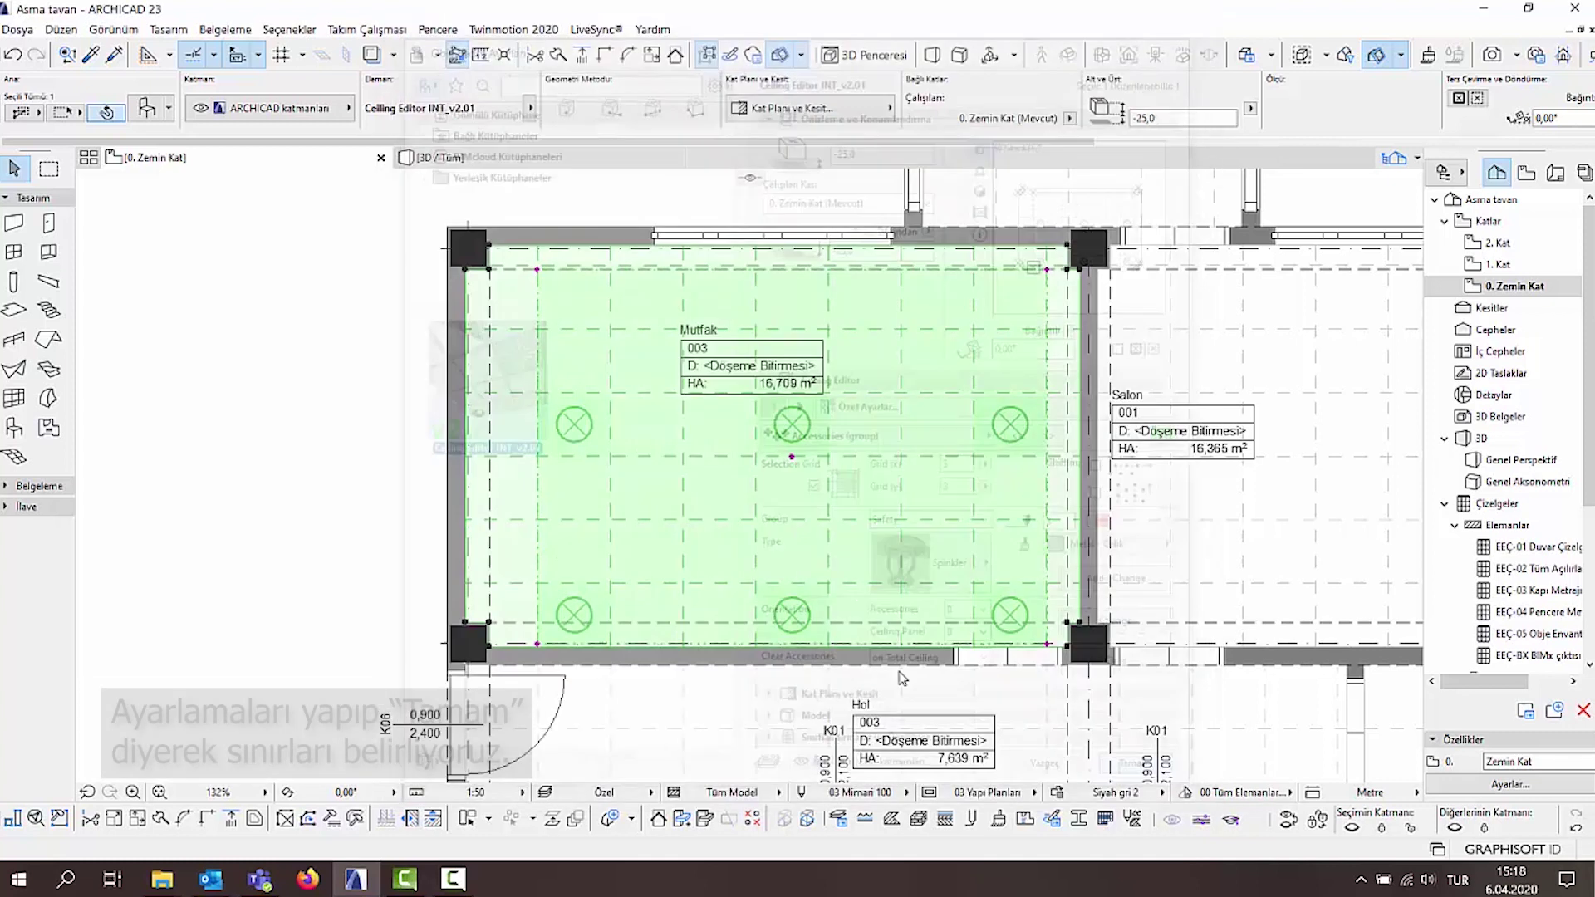
Narrow the accessory area by moving its bottom edge up and top edge down.
{"action": "left_click", "coordinate": [796, 458]}
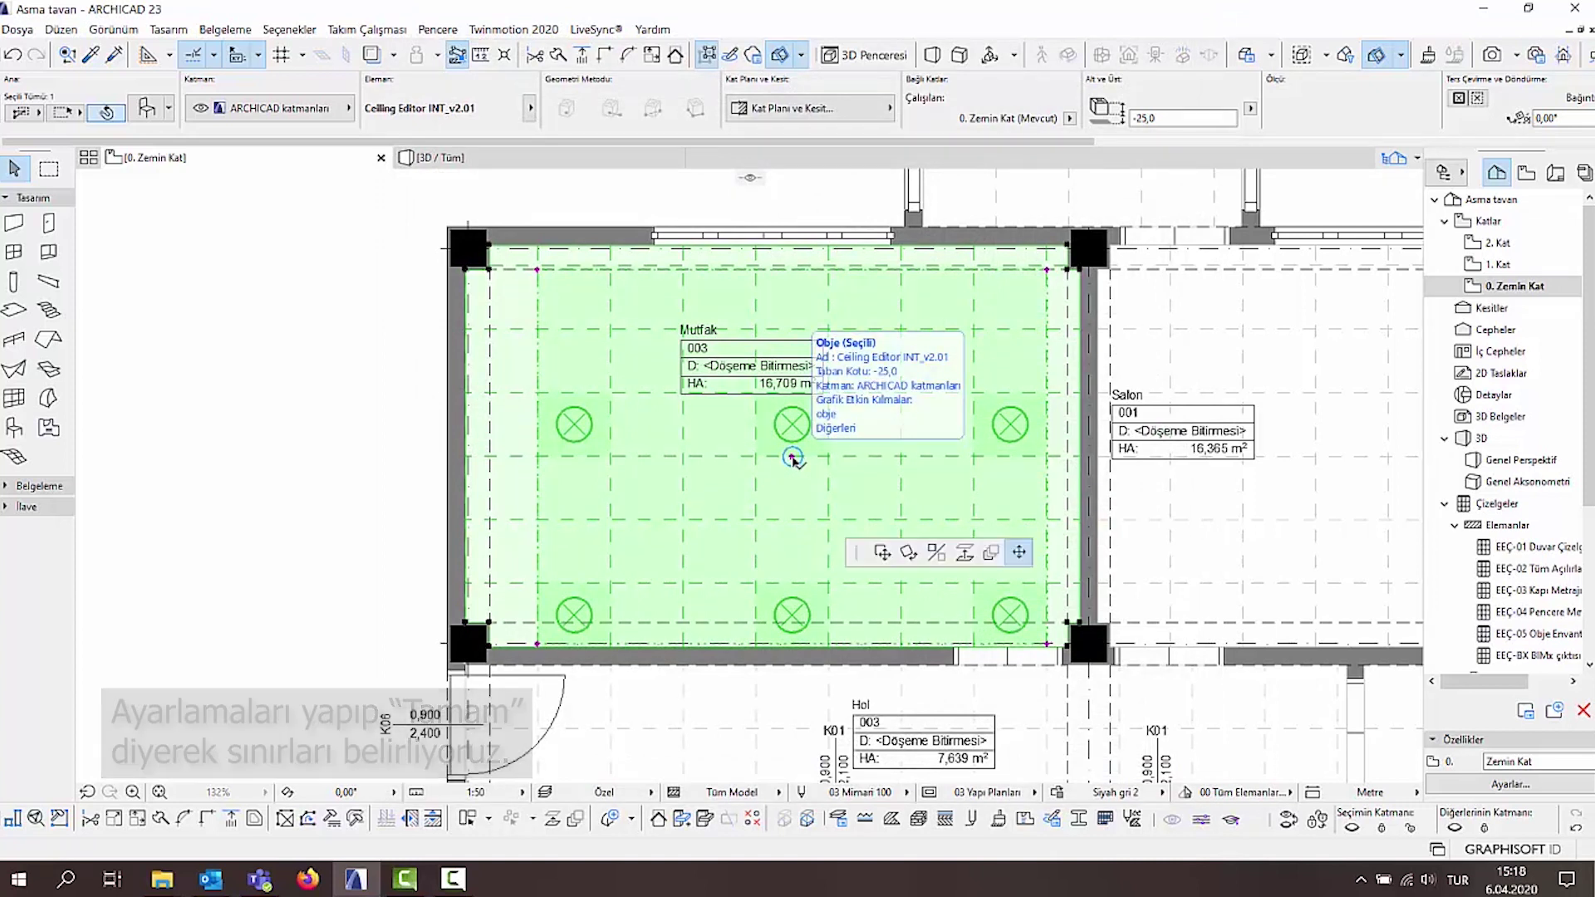
{"action": "left_click", "coordinate": [794, 425]}
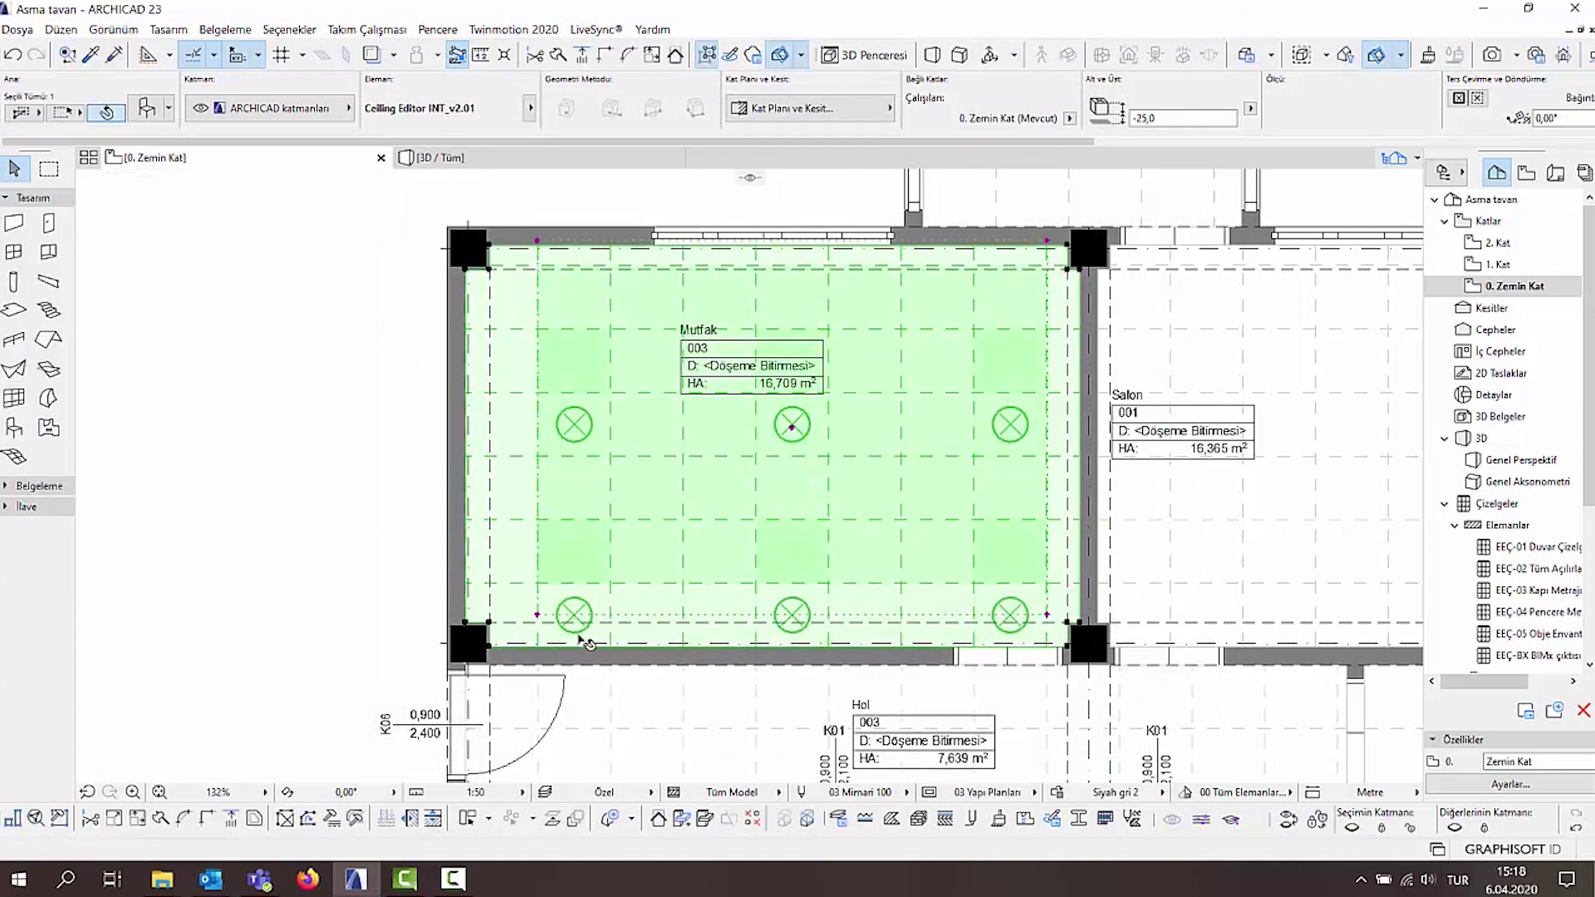
{"action": "left_click", "coordinate": [538, 615]}
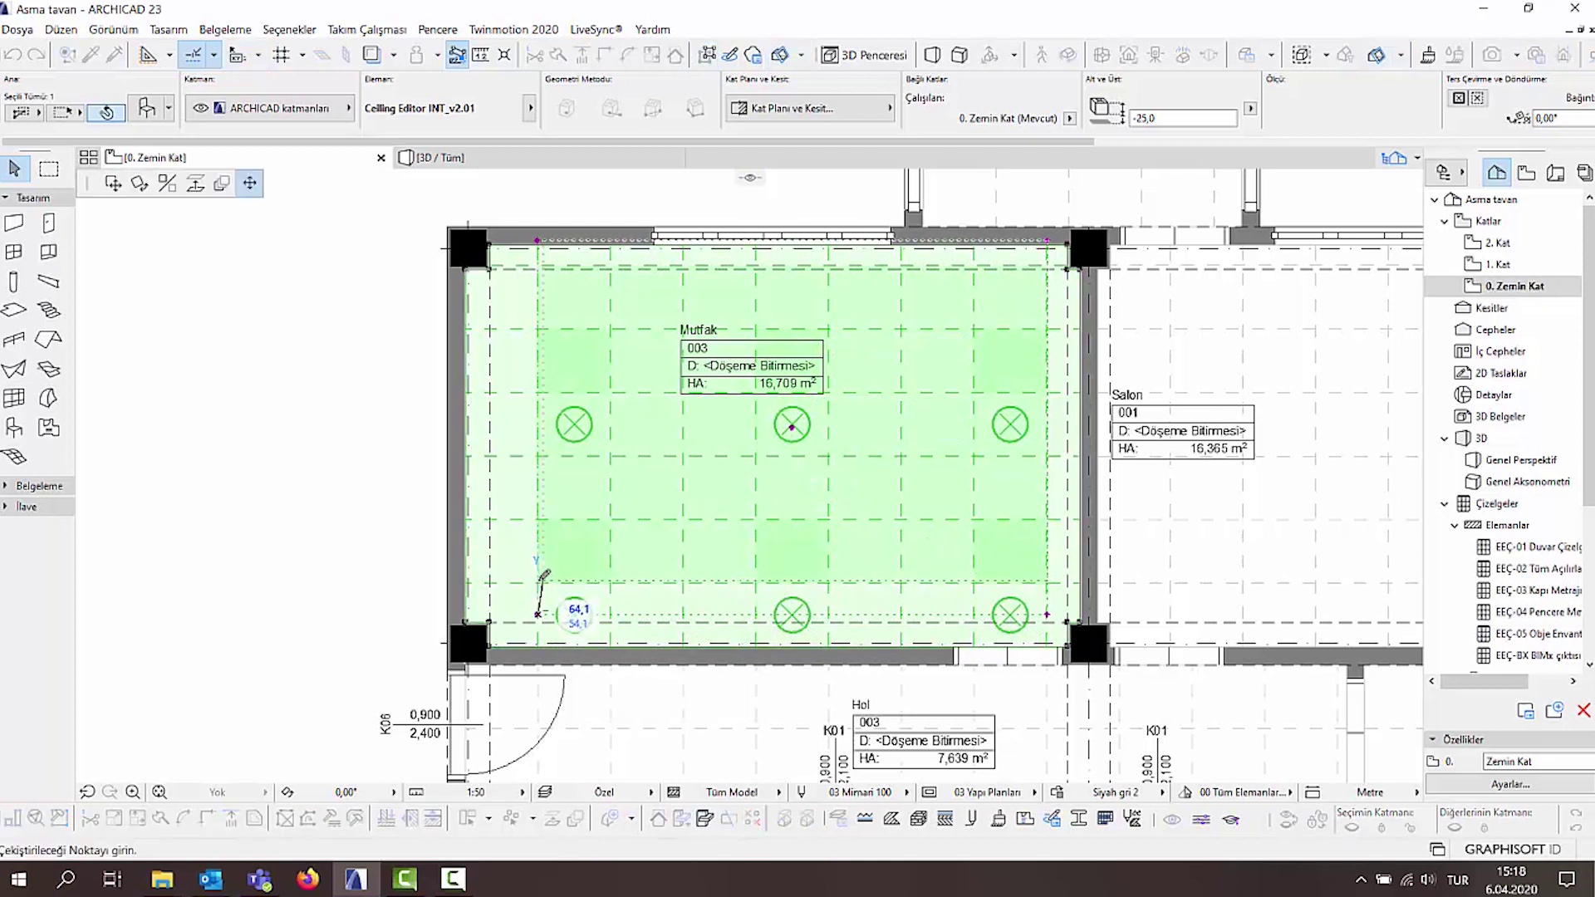
{"action": "left_click", "coordinate": [542, 586]}
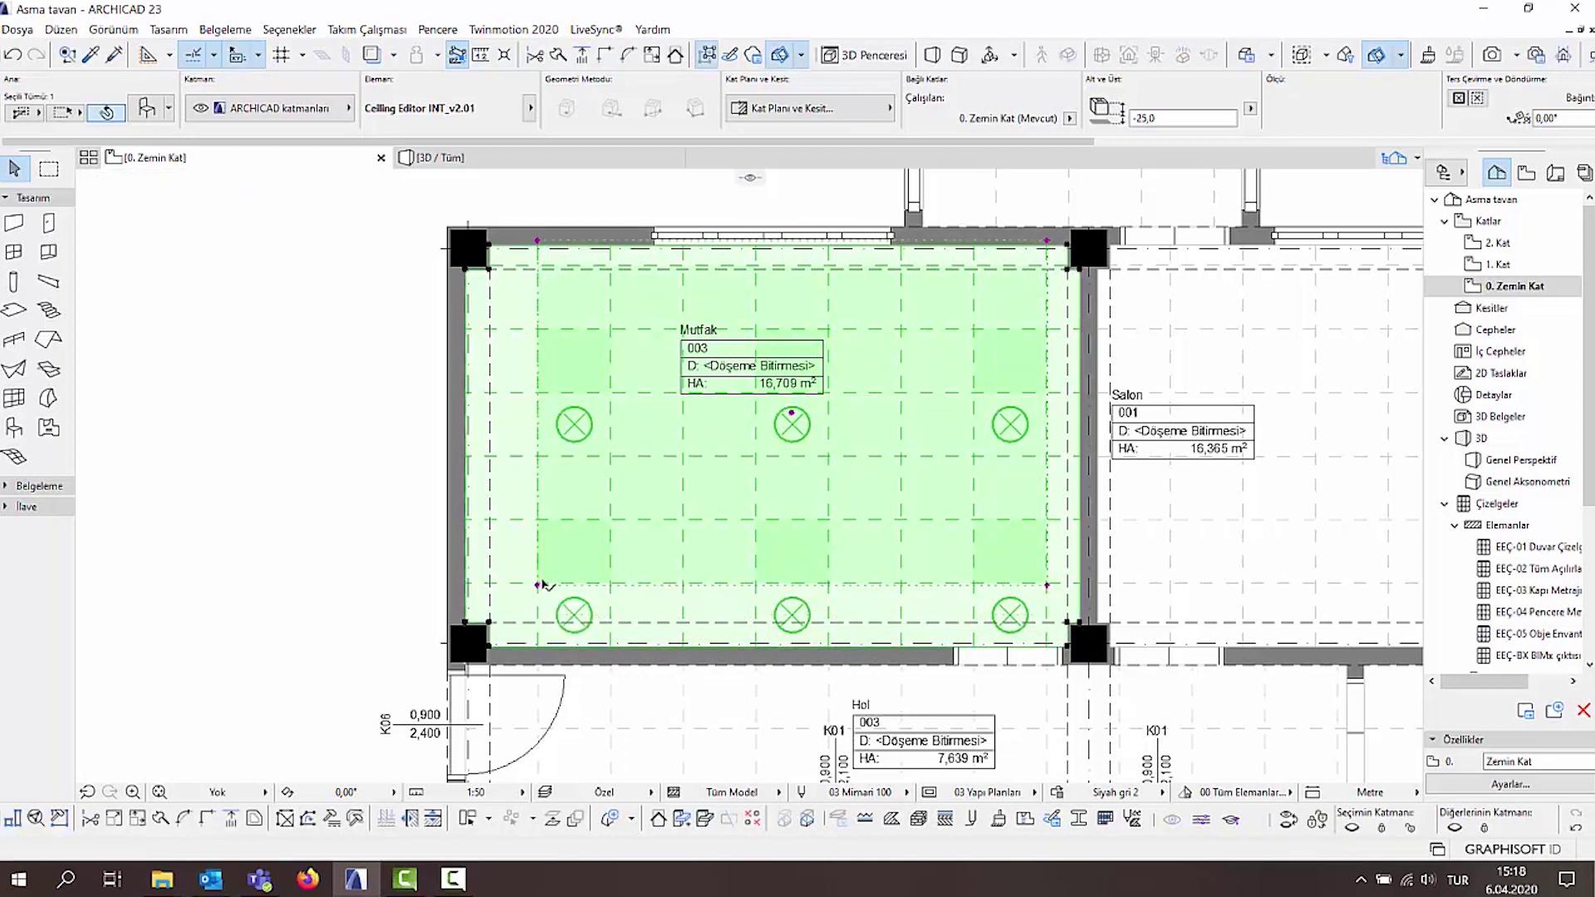
{"action": "left_click", "coordinate": [538, 241]}
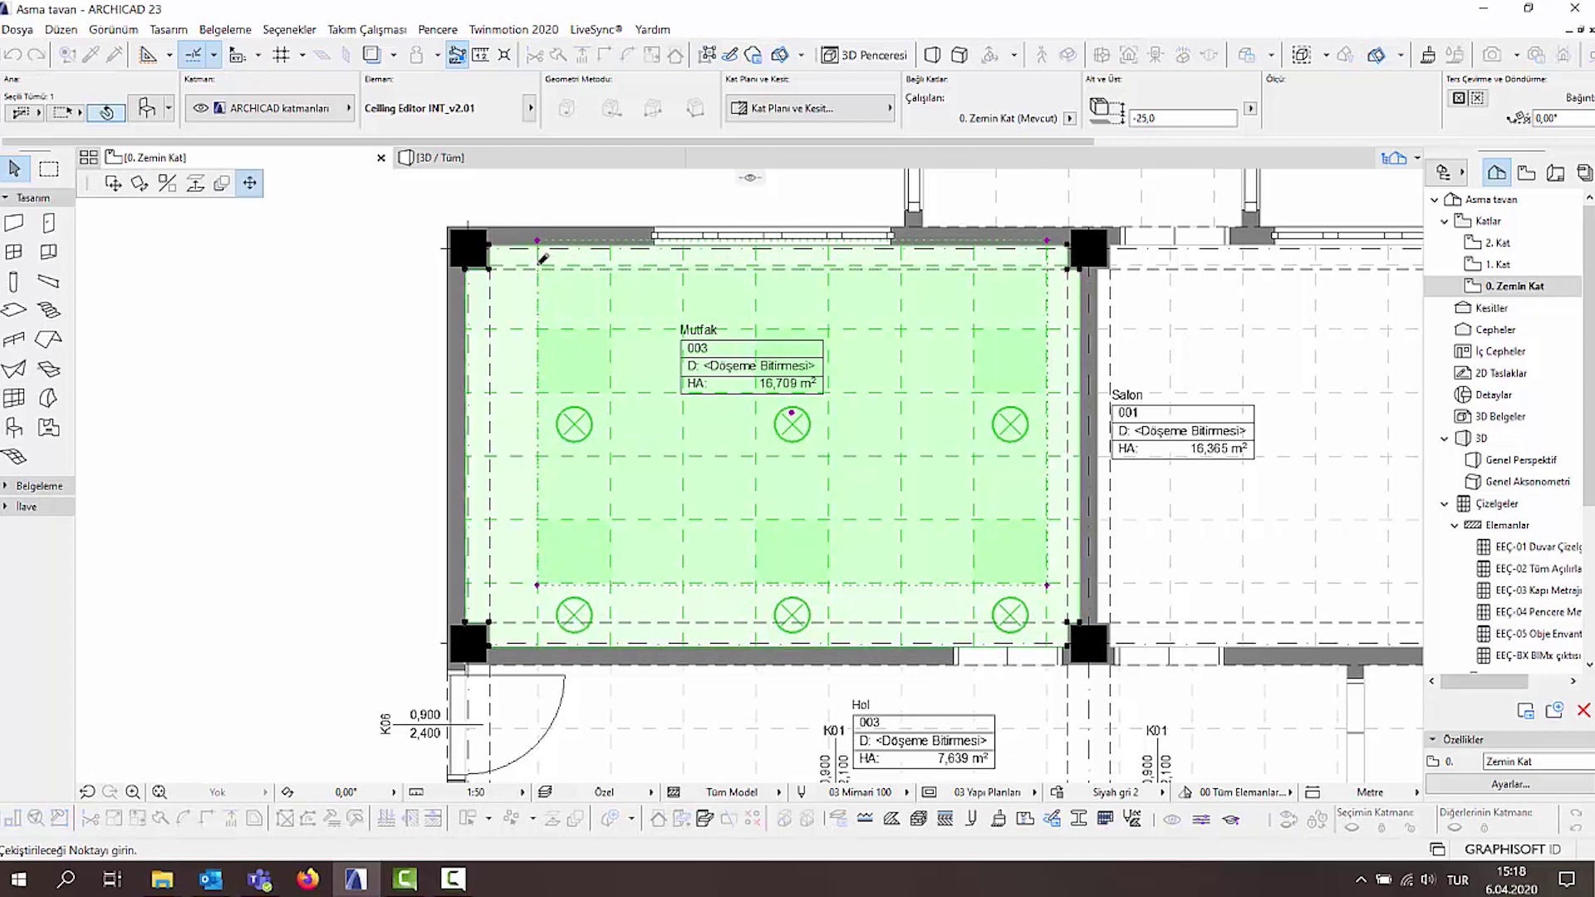
{"action": "left_click", "coordinate": [538, 269]}
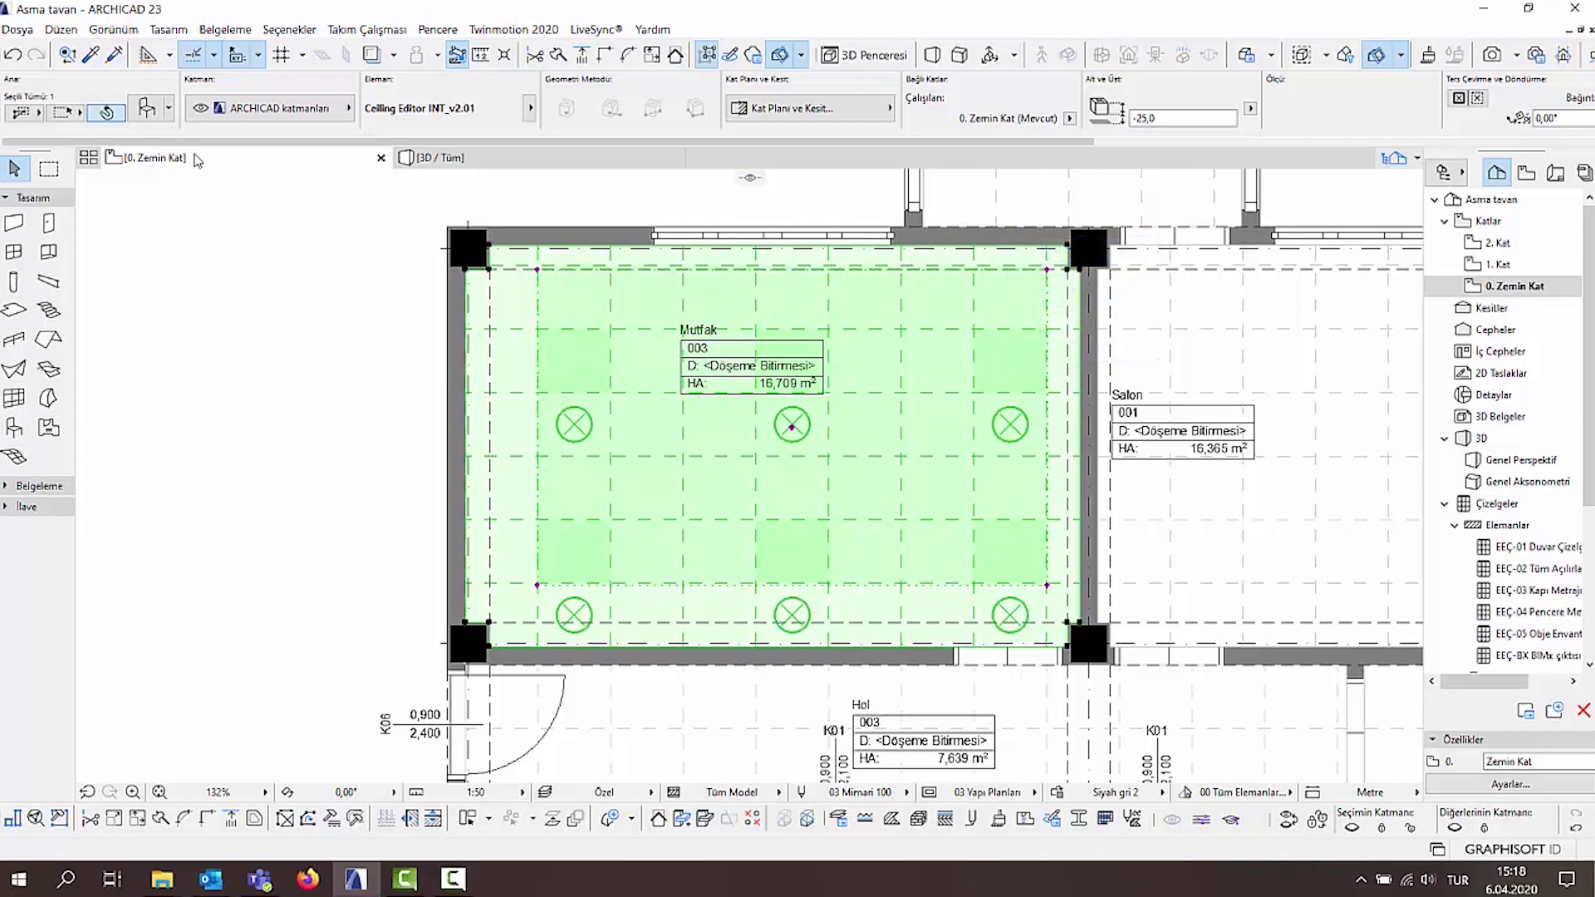
Add Spinkler sprinklers within the narrowed area alongside the lamps, then deselect the ceiling.
{"action": "left_click", "coordinate": [151, 109]}
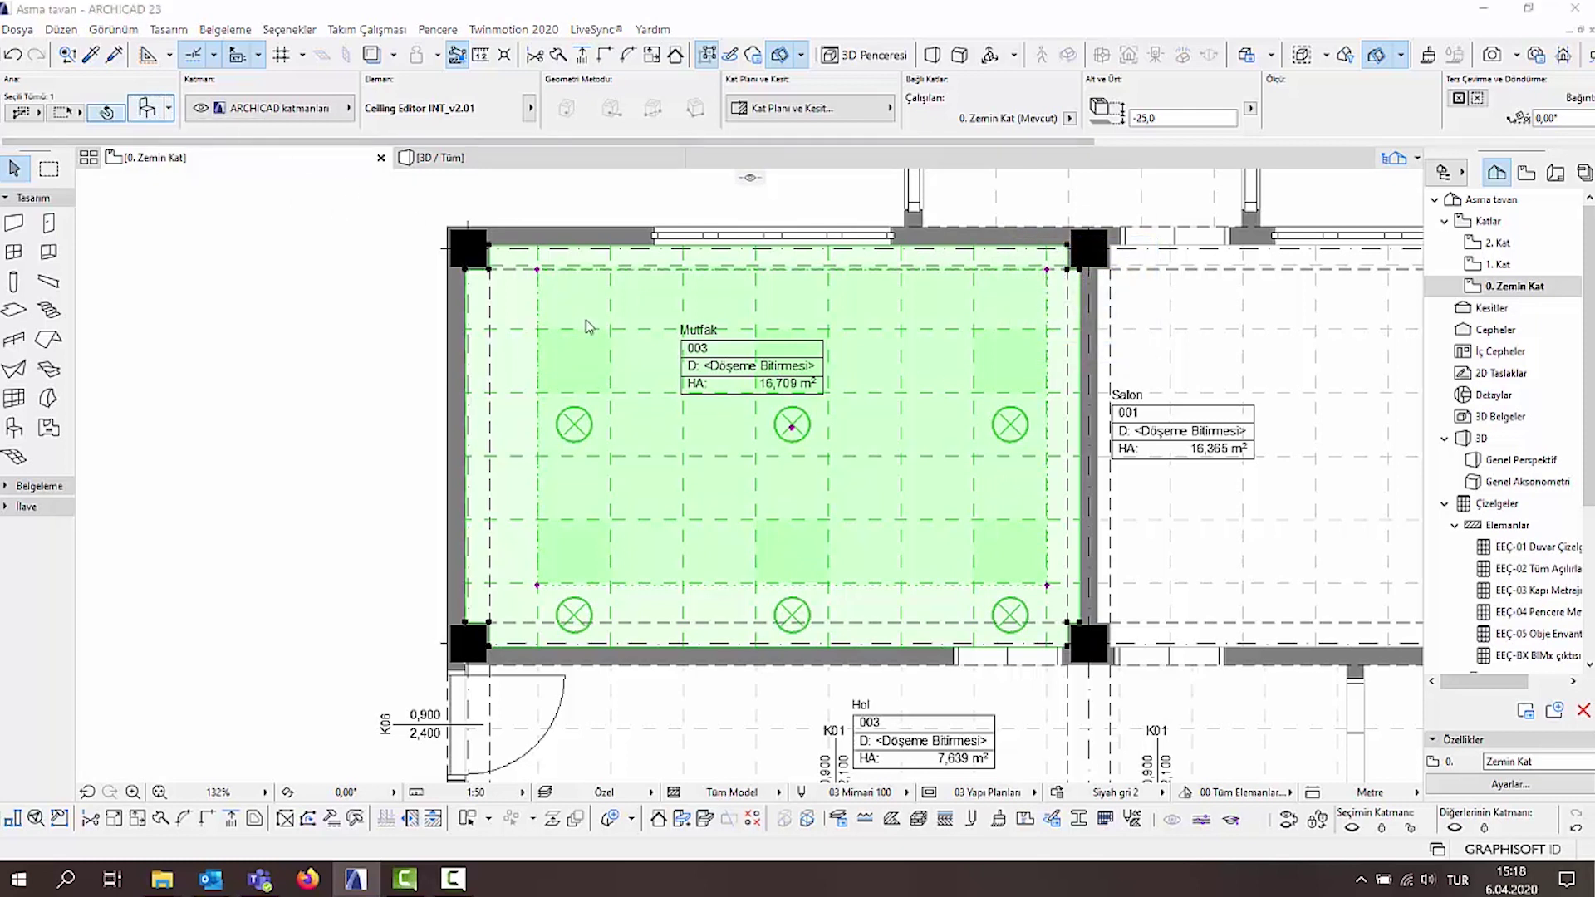
{"action": "left_click", "coordinate": [1128, 585]}
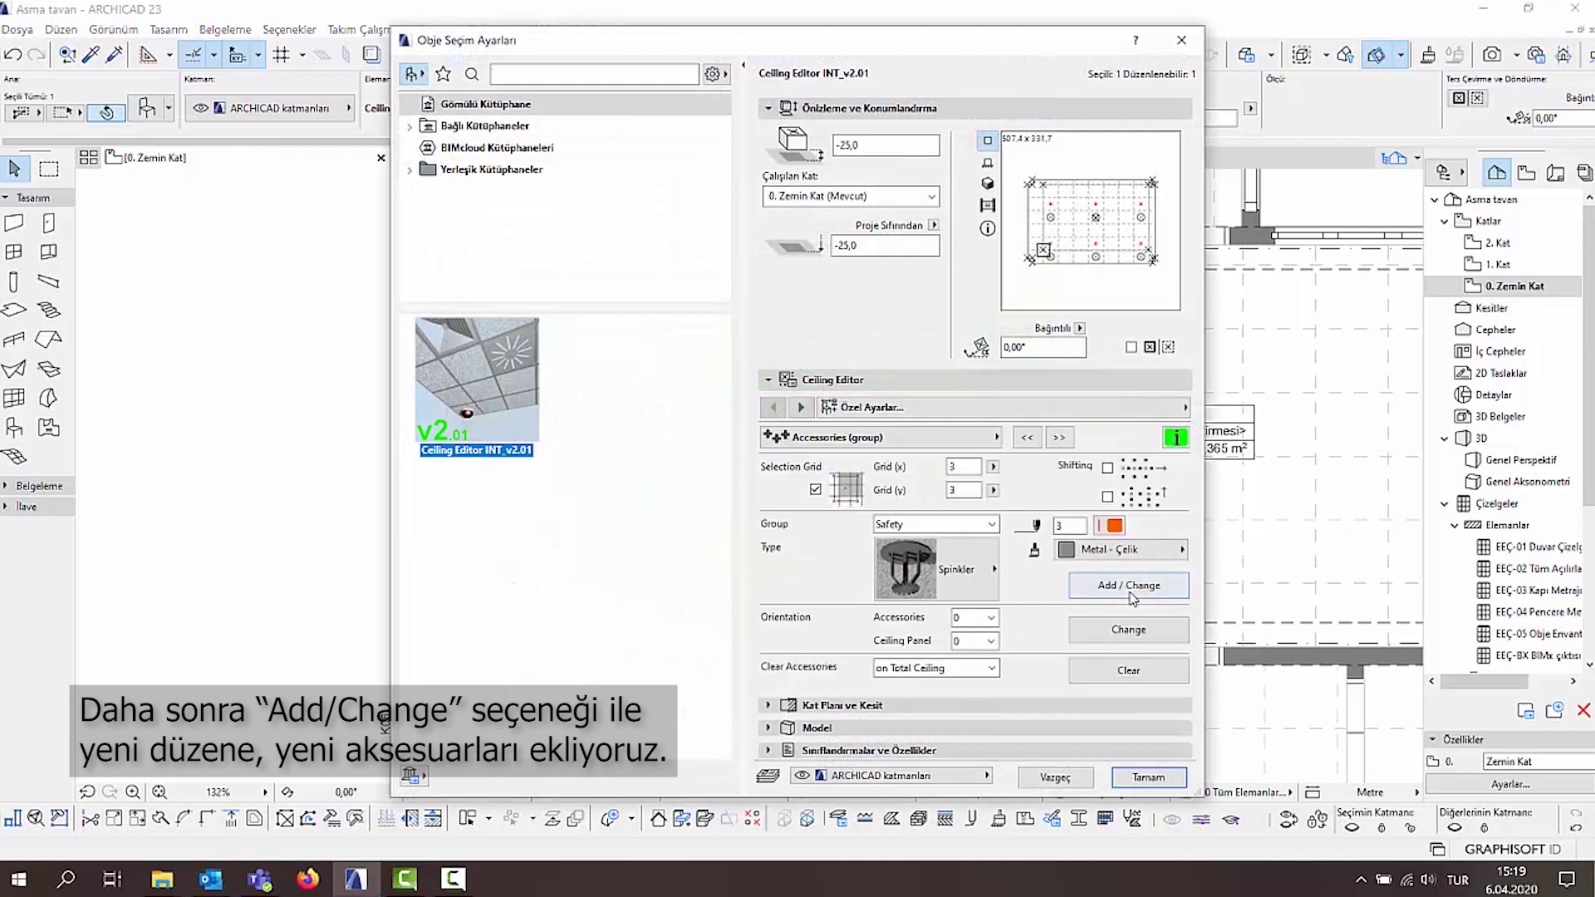
{"action": "left_click", "coordinate": [1149, 779]}
{"action": "key", "text": "Escape"}
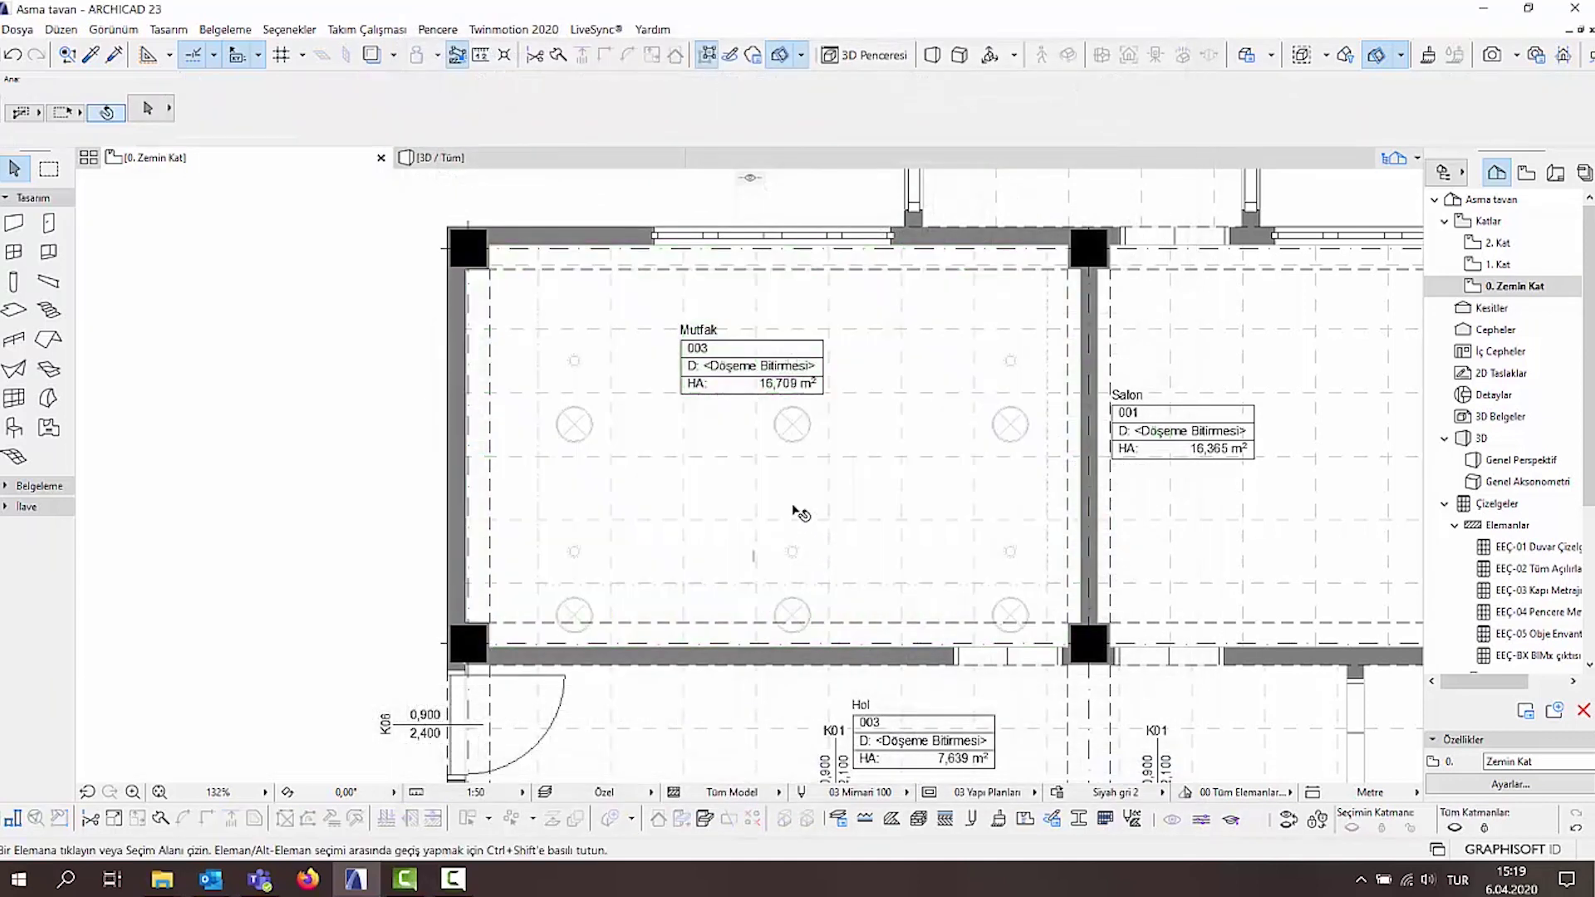
Orbit the 3D perspective to view the kitchen ceiling's half-sphere lamps and sprinklers.
{"action": "left_click", "coordinate": [440, 157]}
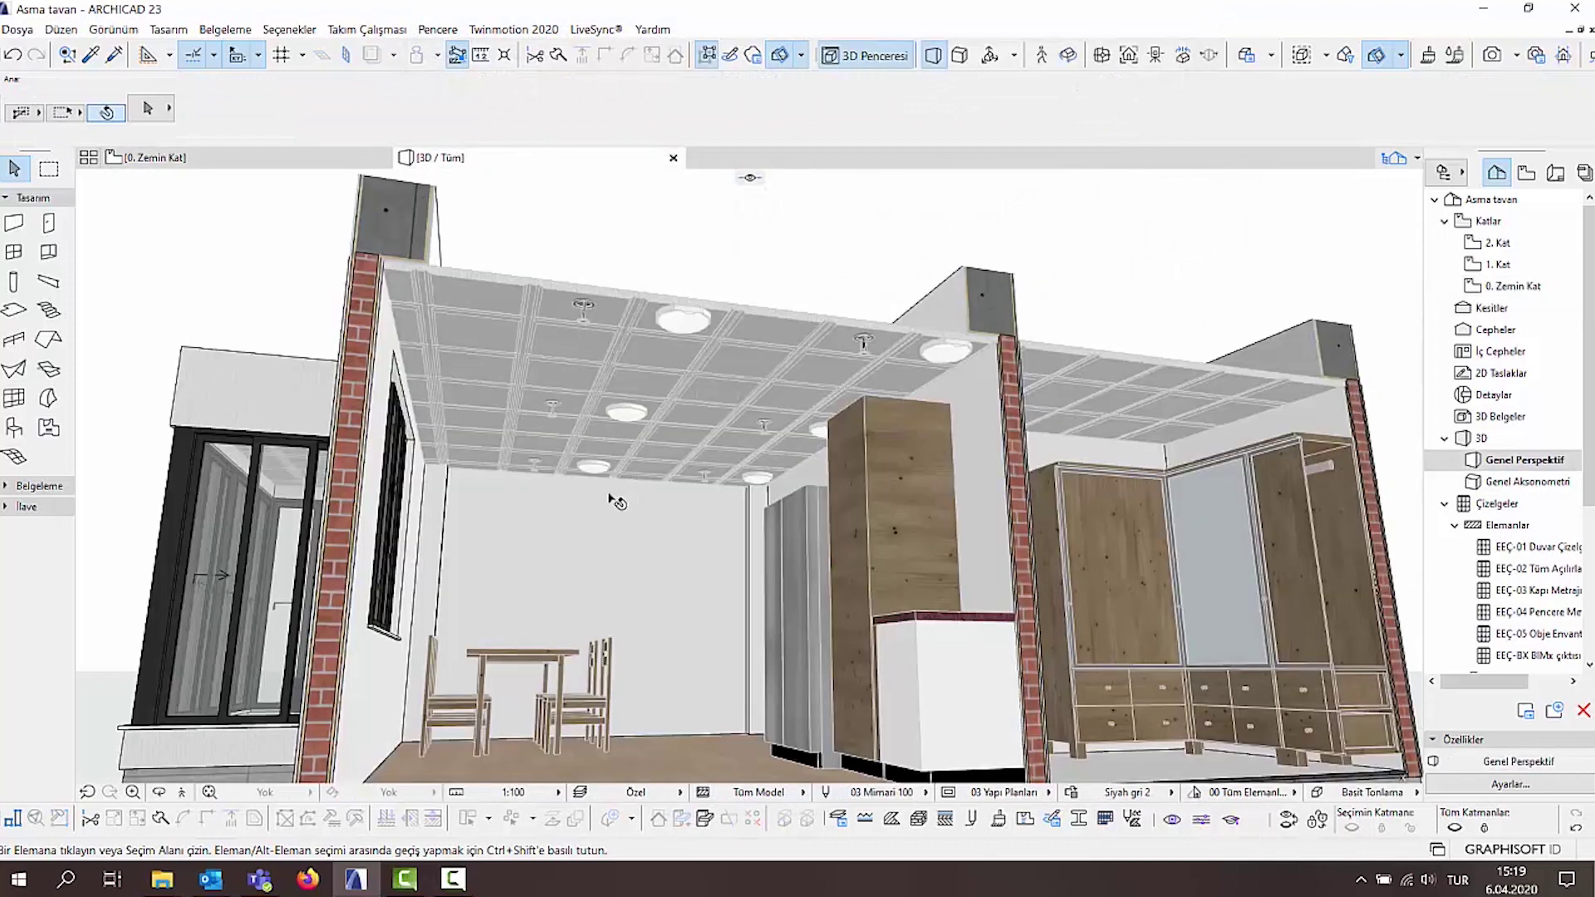
{"action": "left_click_drag", "start_coordinate": [684, 479], "coordinate": [703, 502]}
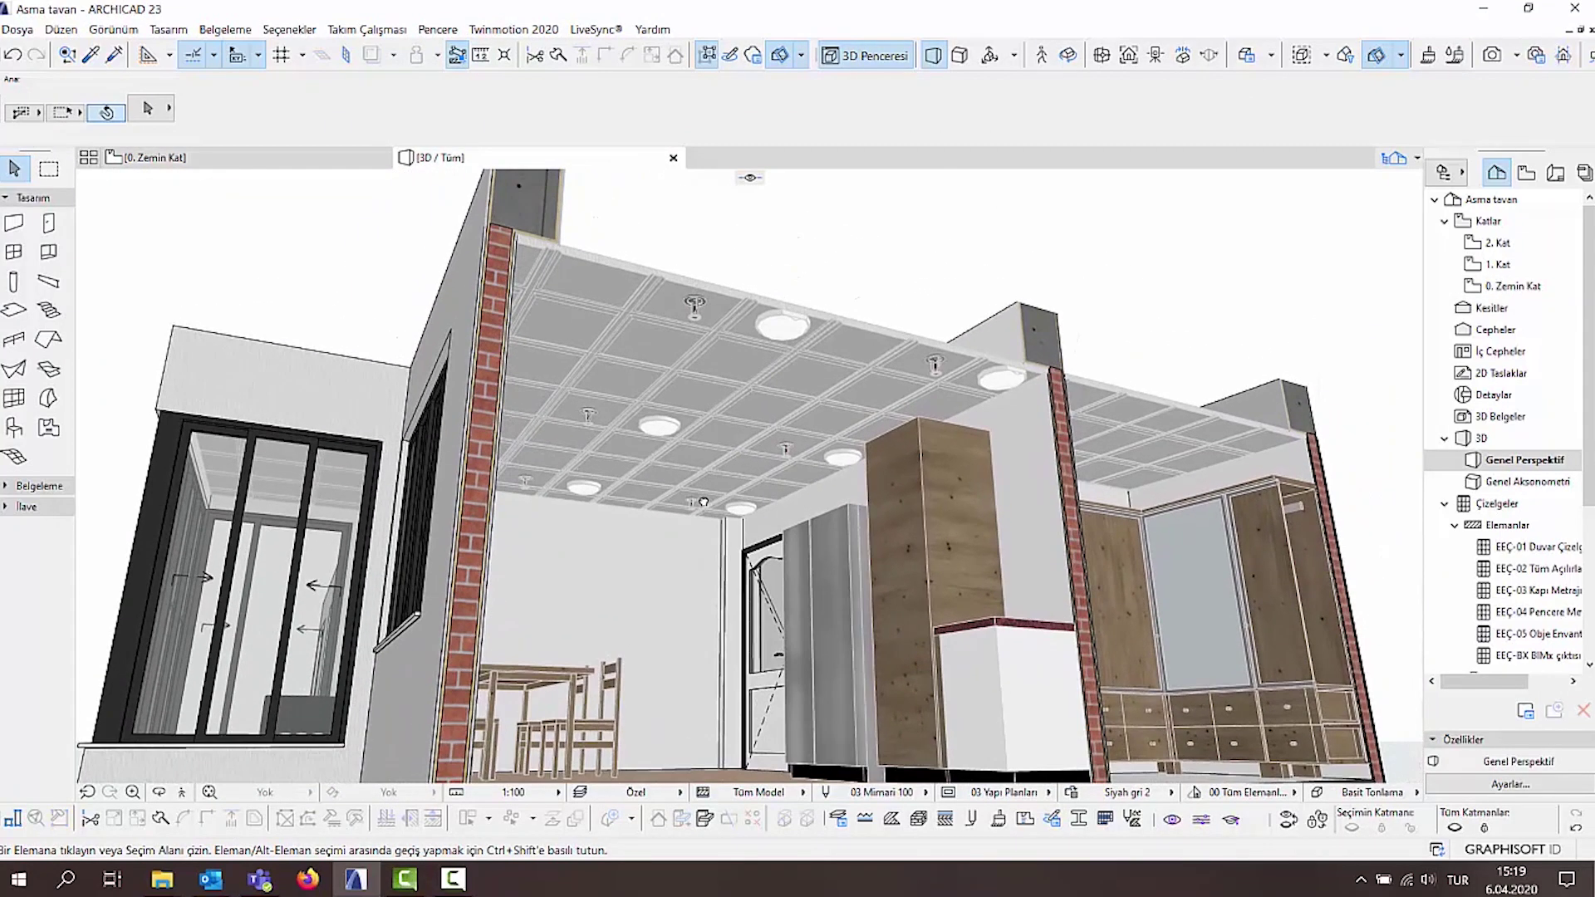